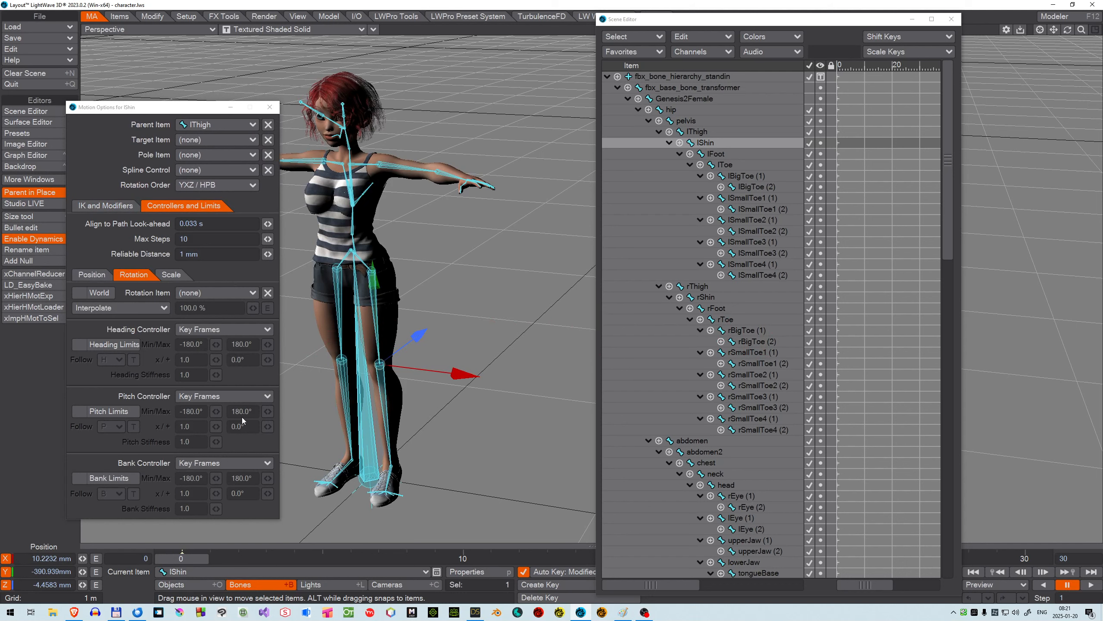
Step: Enable pitch rotation limits on the lShin bone with a minimum of -140° and a maximum of -1°
key("y")
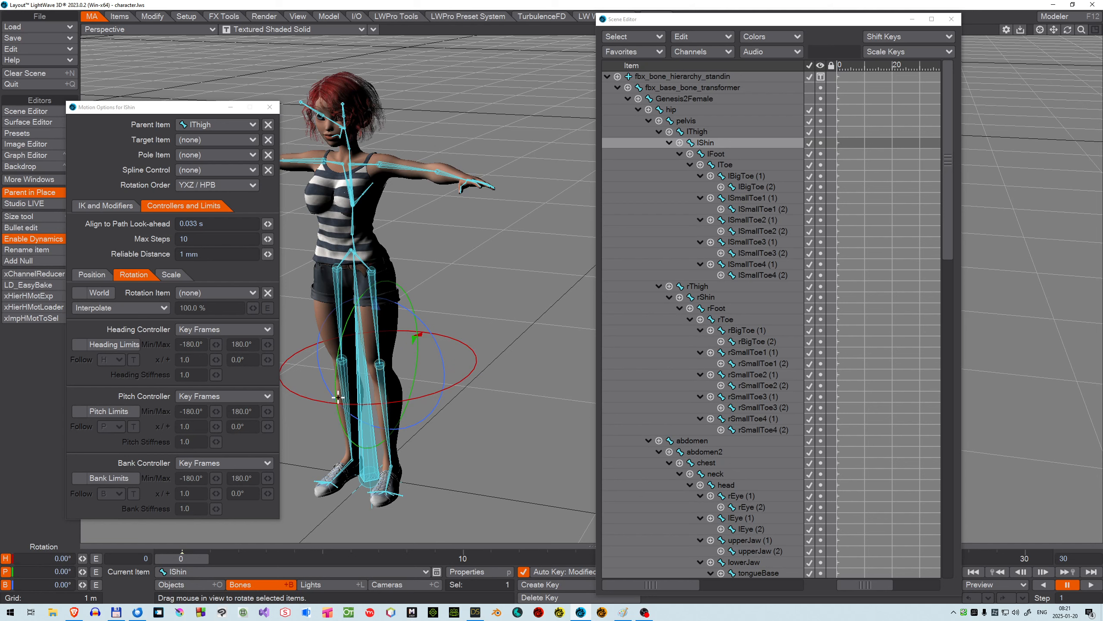
left_click(79, 411)
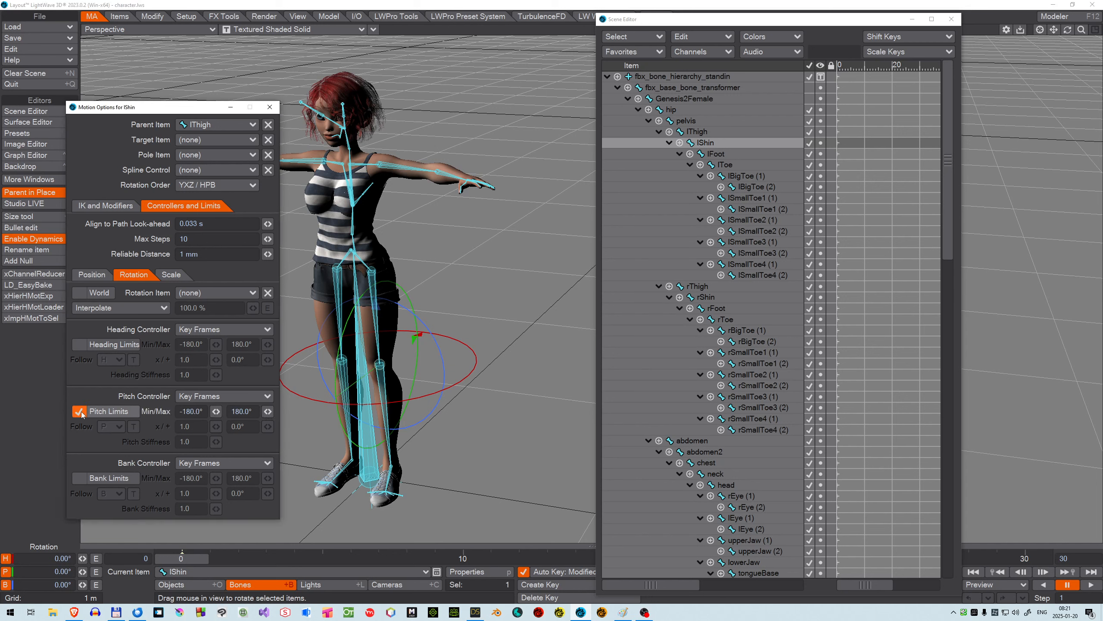
left_click(191, 411)
type("-140")
key("Tab")
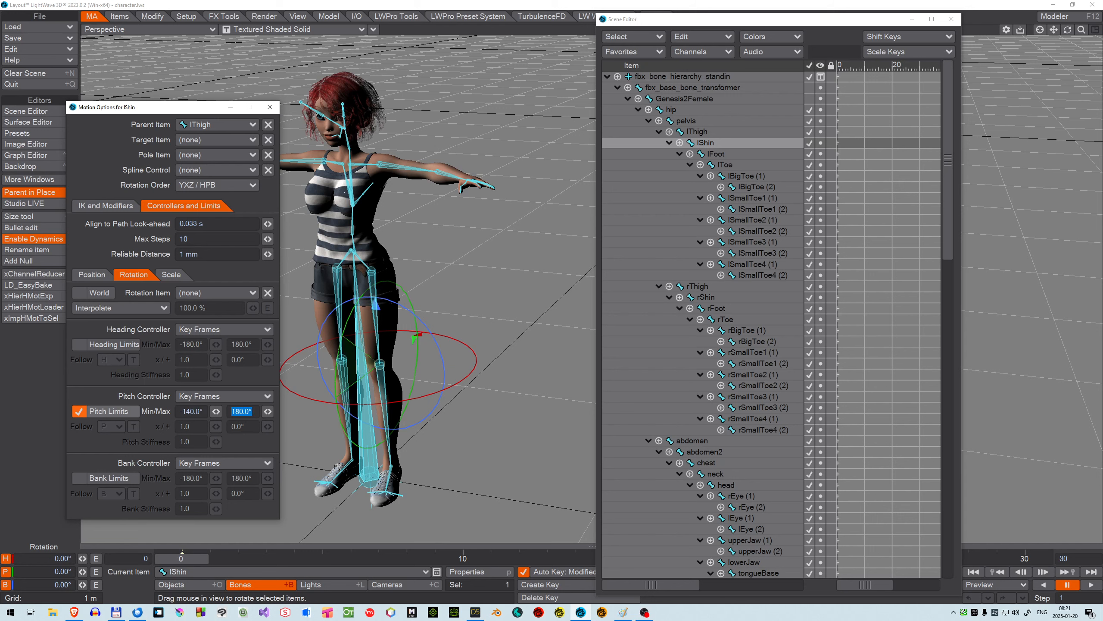
type("-1")
key("Tab")
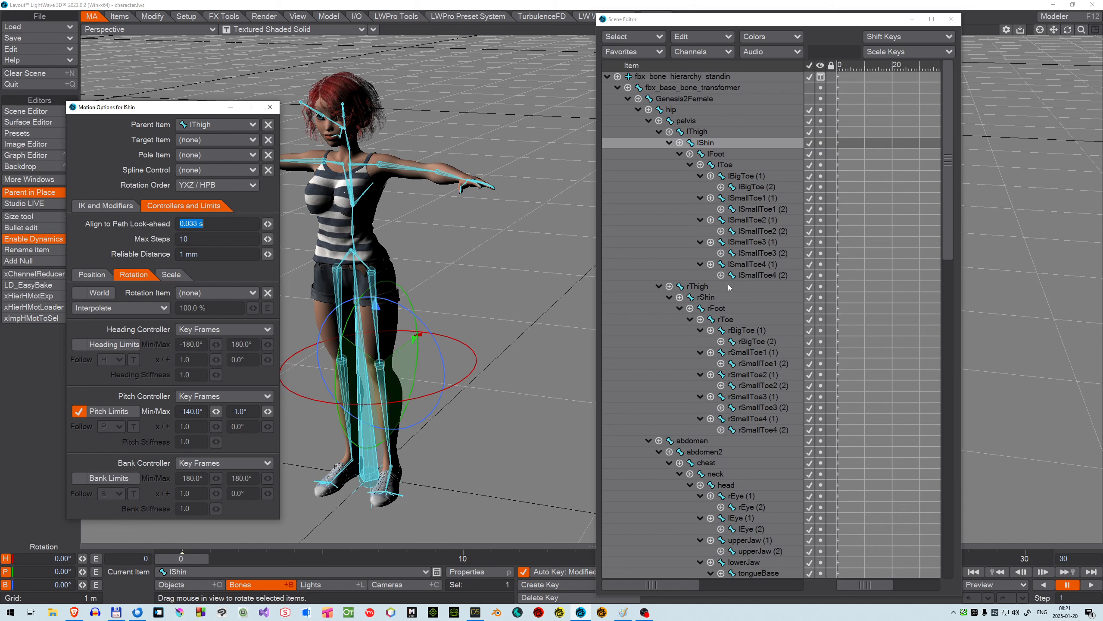
Step: Enable pitch limits on the rShin bone, ranging from -140° to -1°
left_click(707, 297)
left_click(78, 411)
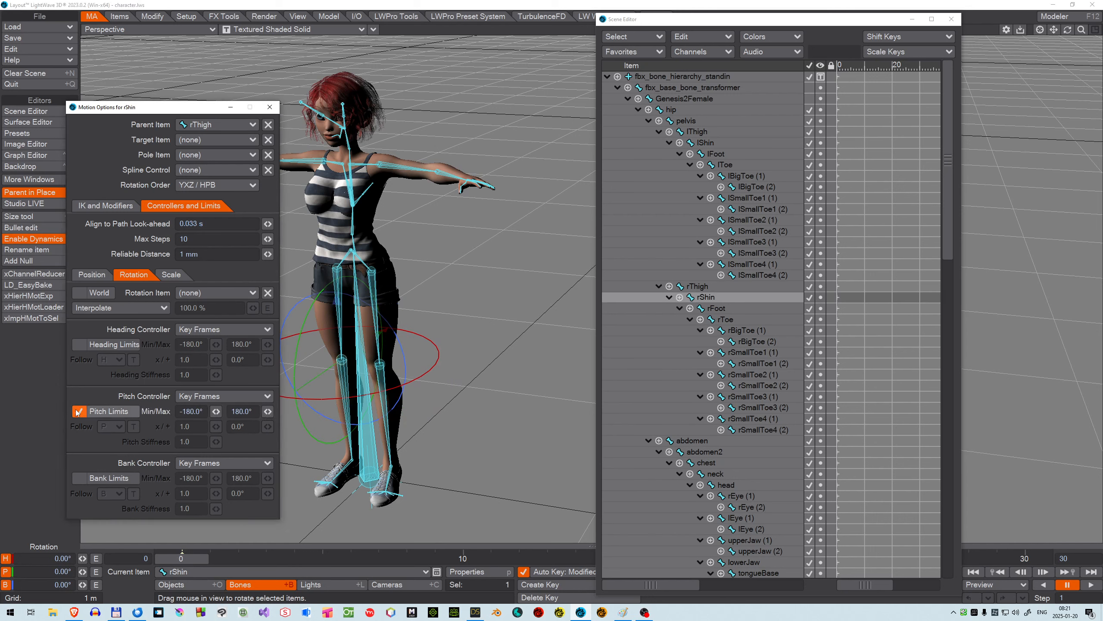
left_click_drag(208, 411, 140, 399)
type("-140")
key("Tab")
type("-1")
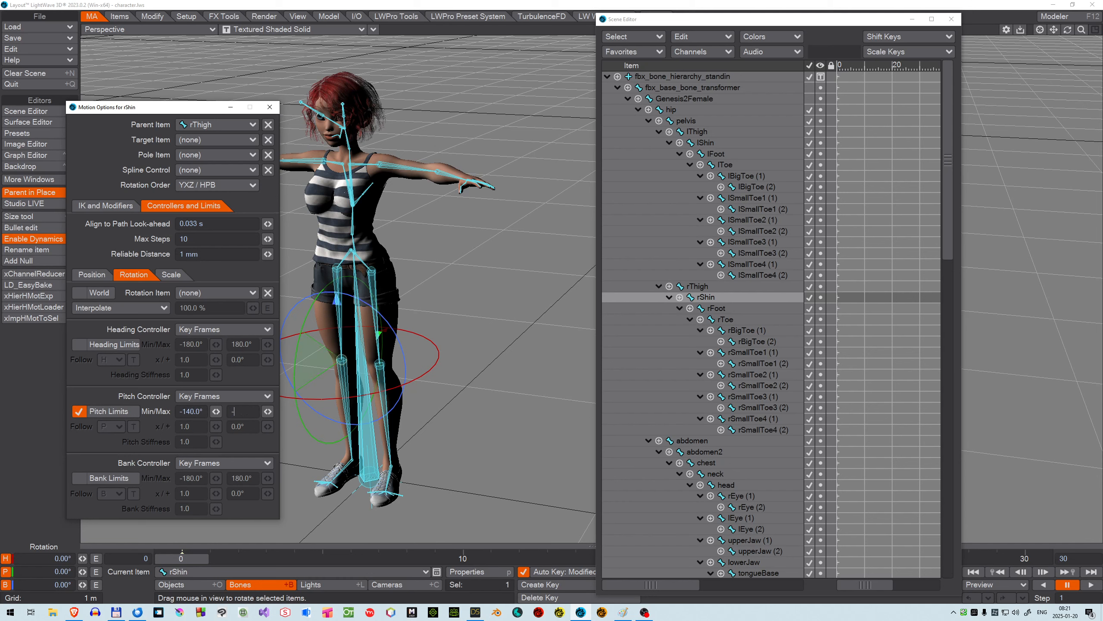
key("Tab")
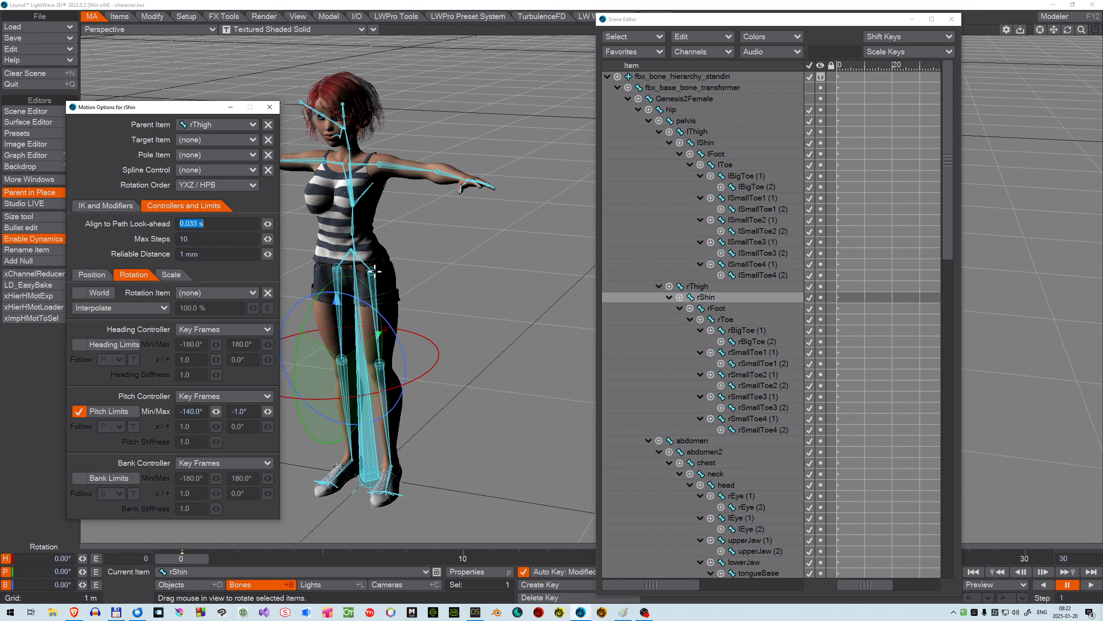
Step: Enable pitch and bank limits on the rThigh bone and set its pitch range to -100° to 100°
left_click(694, 285)
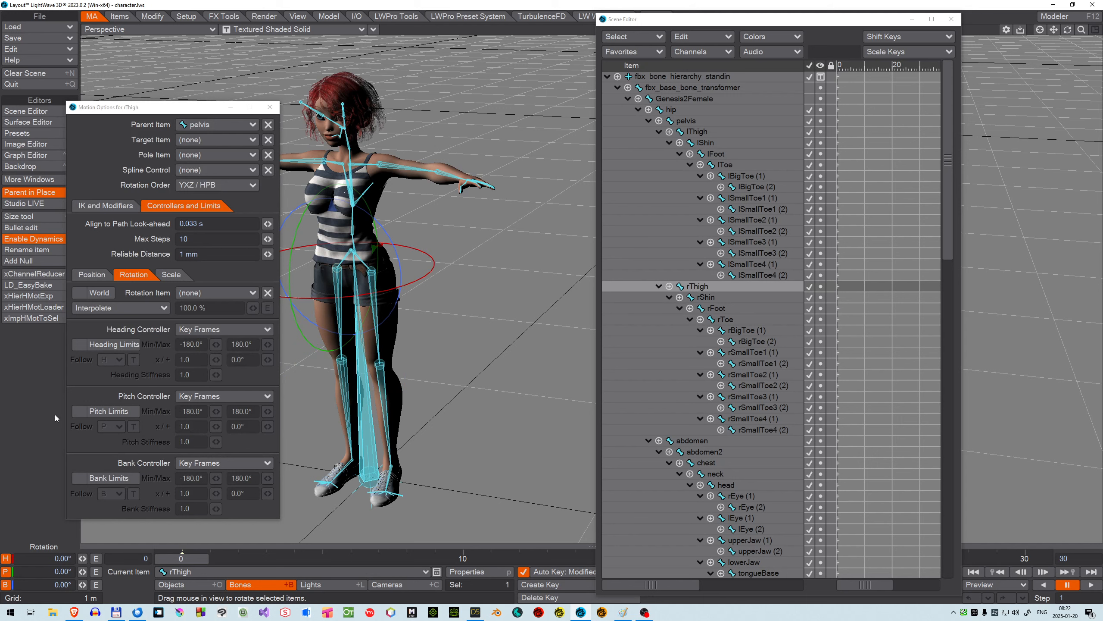
left_click(79, 411)
left_click(79, 478)
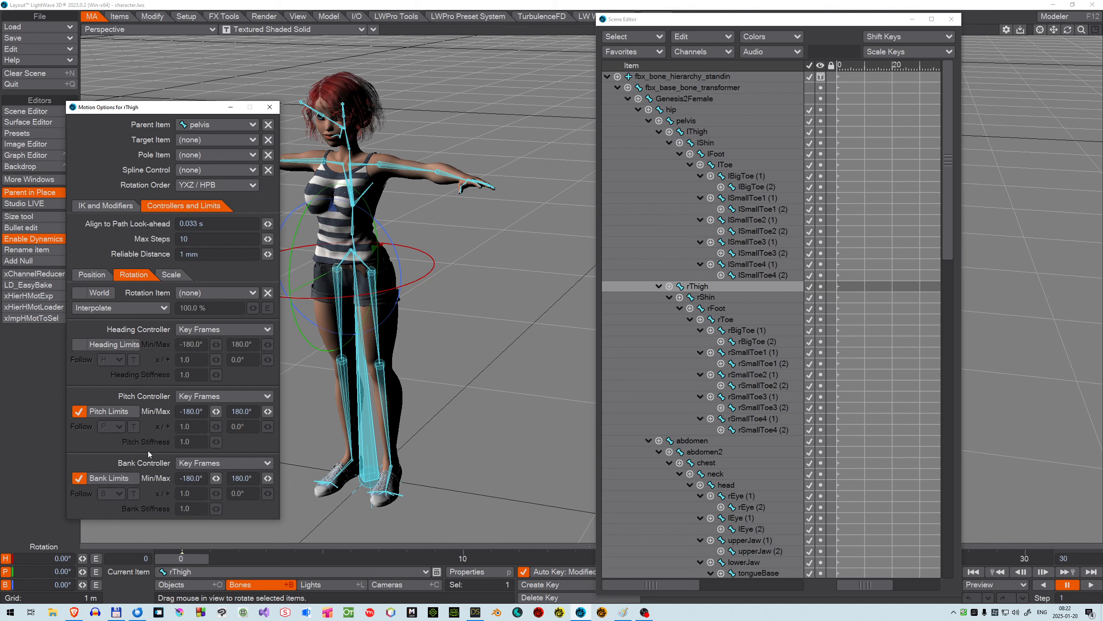
left_click(204, 413)
type("-100")
key("Tab")
type("100")
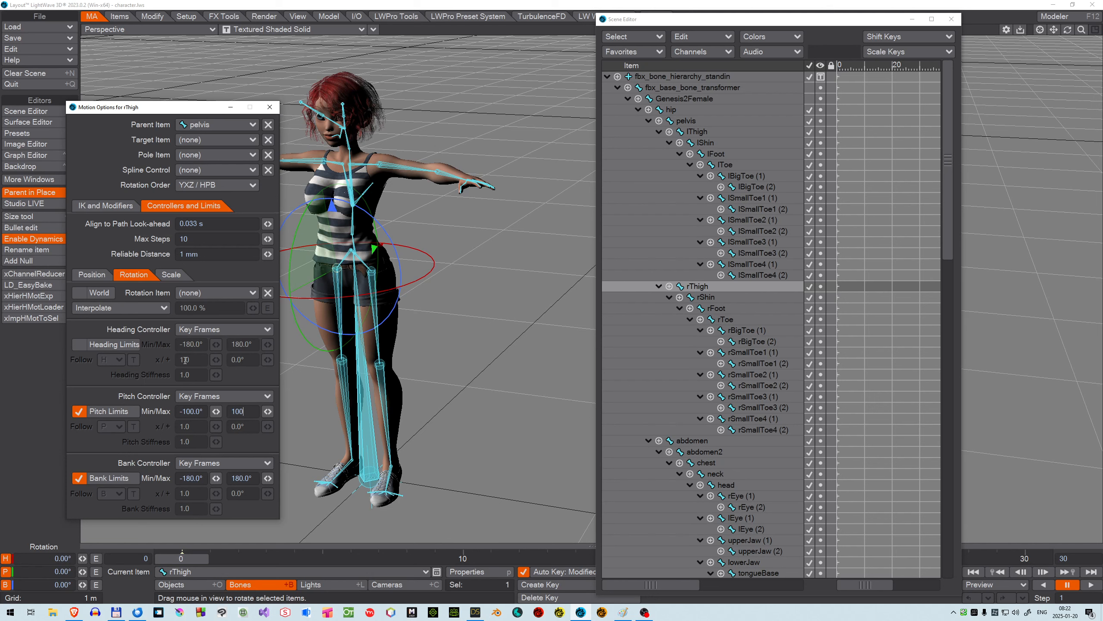
key("Tab")
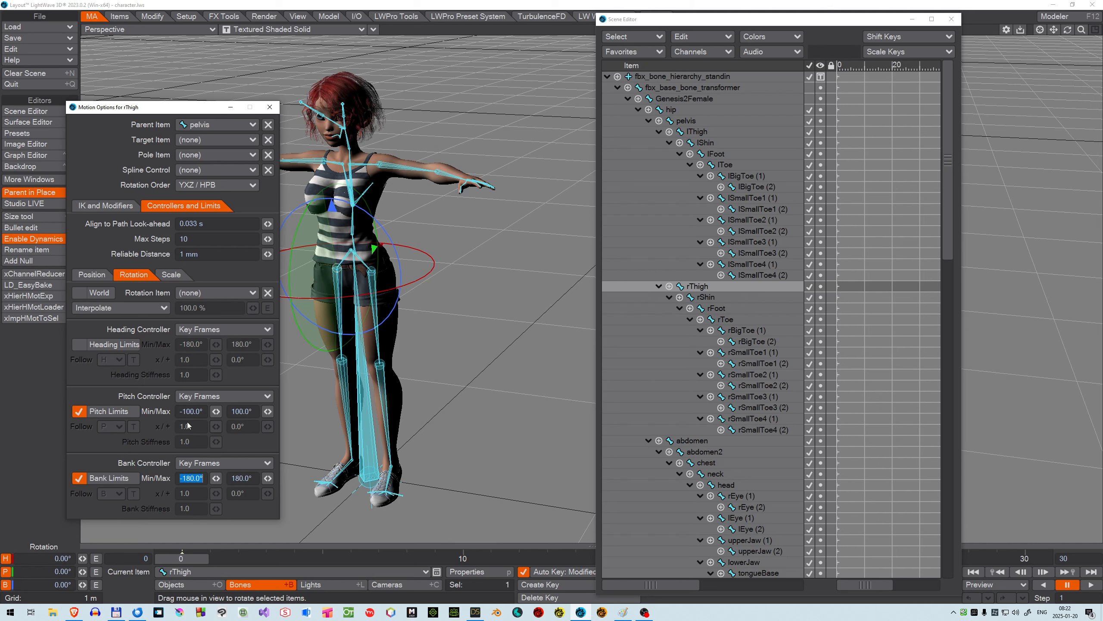
Step: Set the rThigh bone's bank limits to a minimum of -10° and a maximum of 50°
type("-1")
type("0")
key("Tab")
type("50")
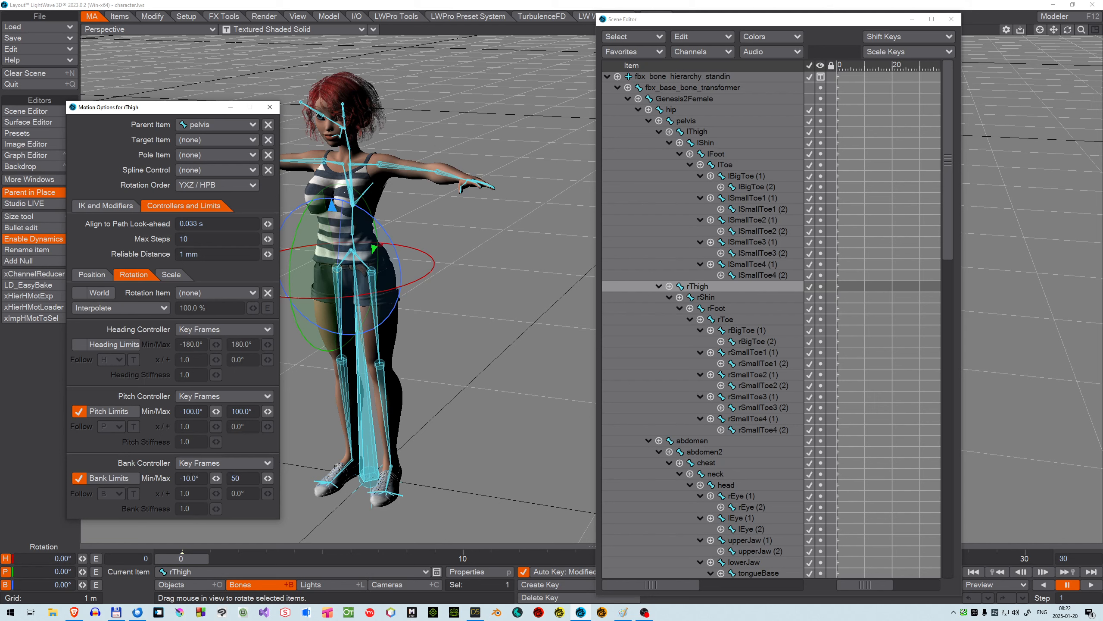
key("Tab")
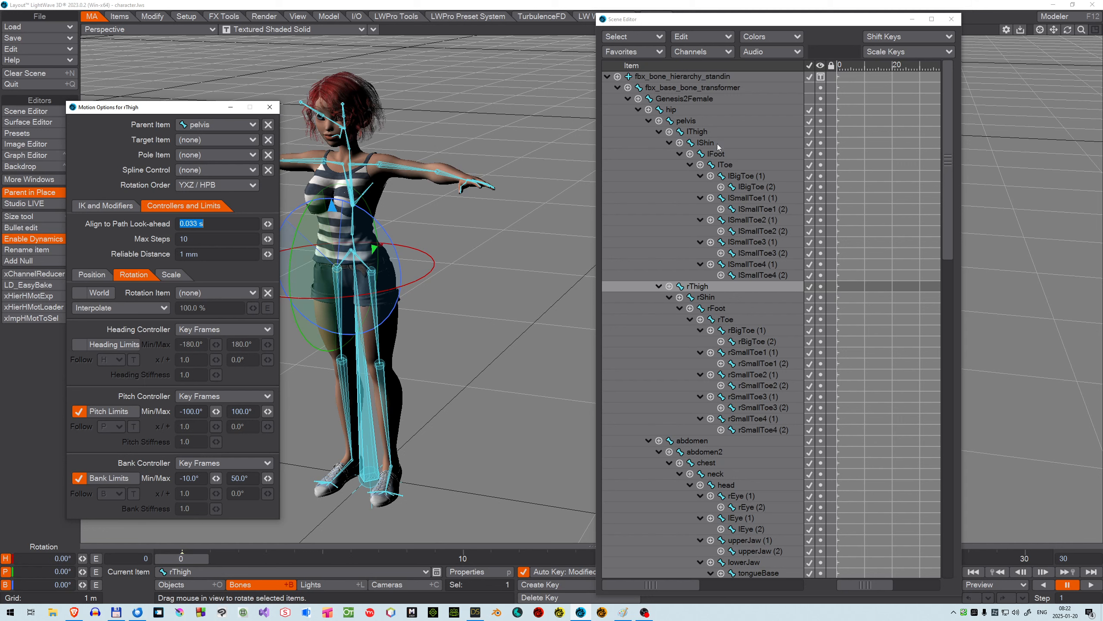
Step: Enable pitch and bank limits on the lThigh bone and set its pitch range to -100° to 100°
left_click(697, 132)
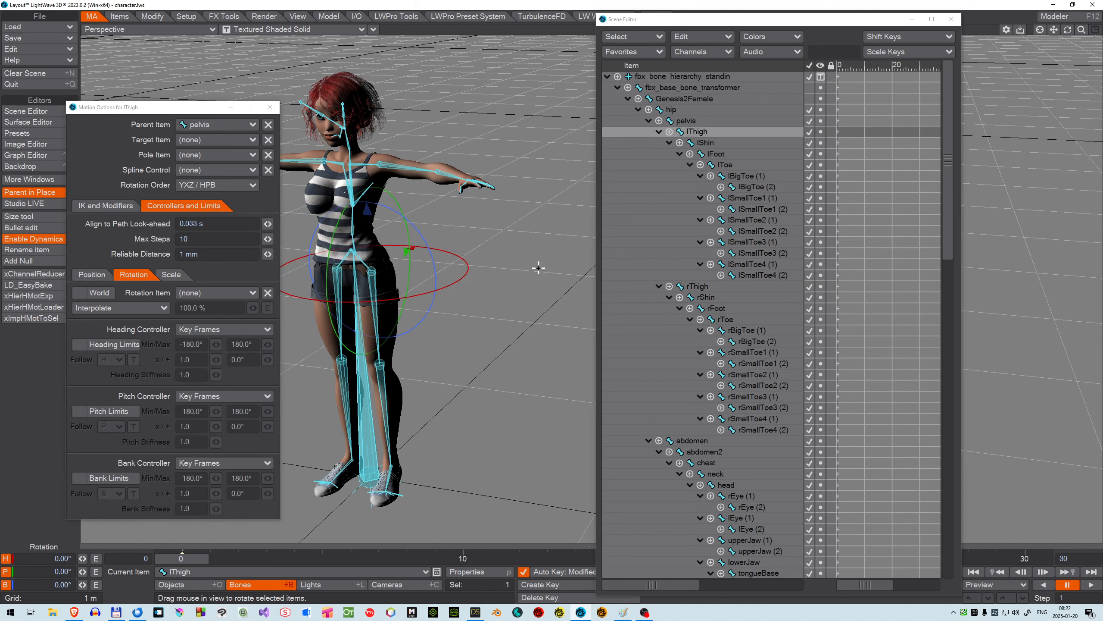
left_click(79, 412)
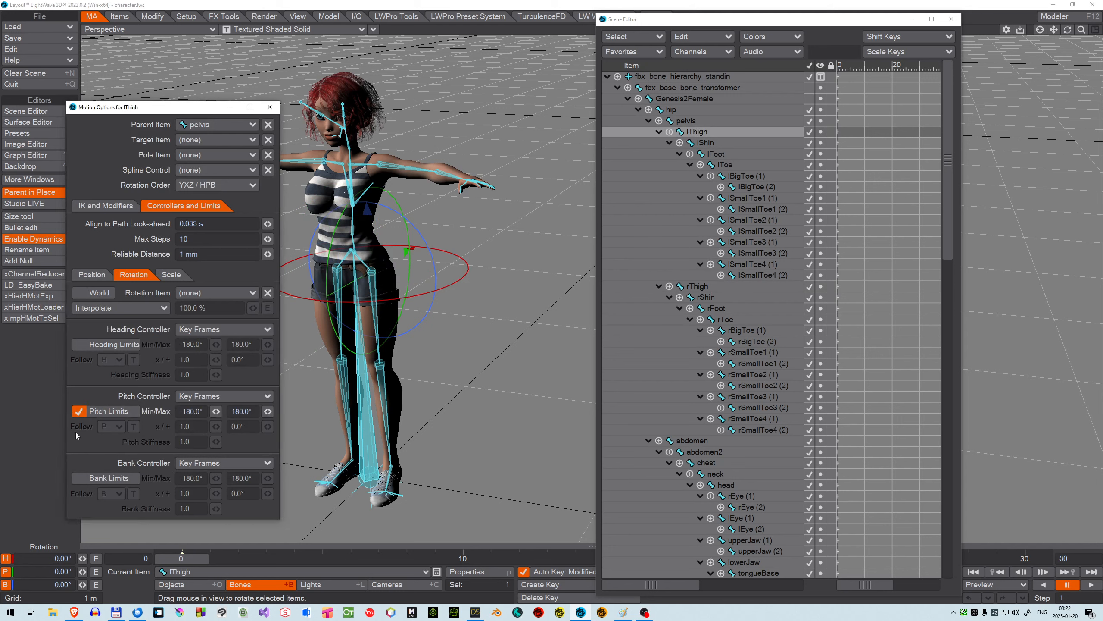
left_click(78, 477)
left_click(204, 411)
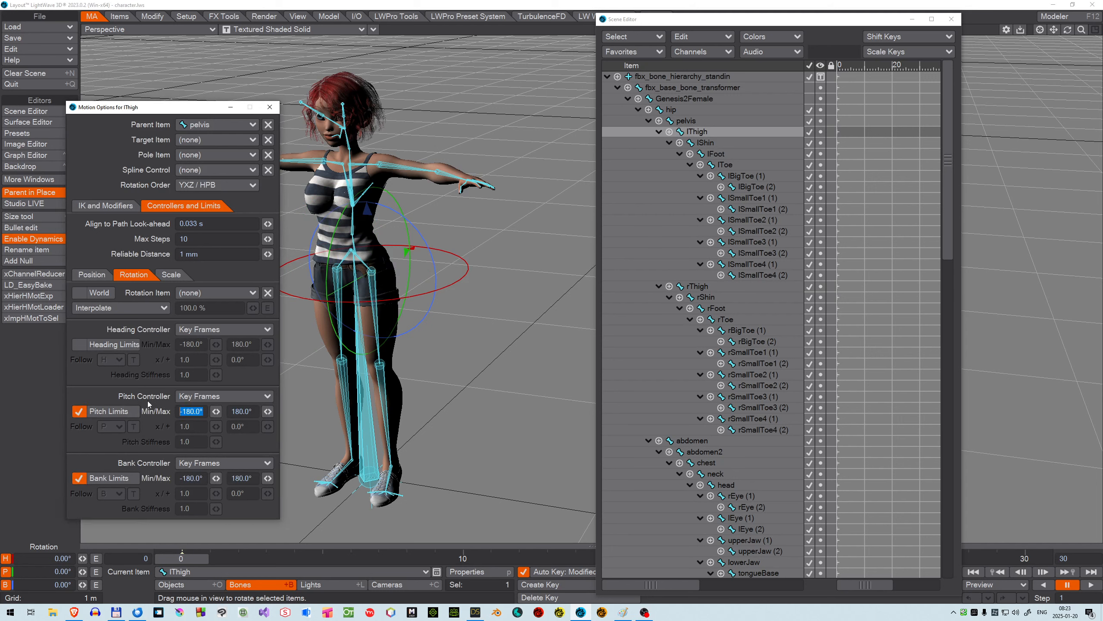
type("-100")
key("Tab")
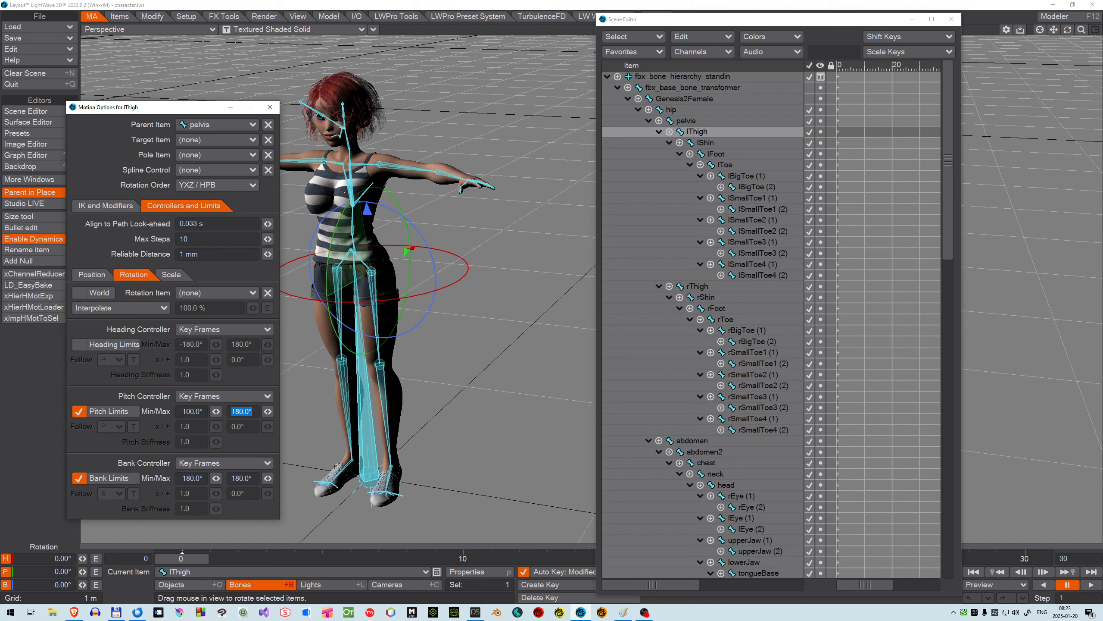
type("100")
key("Tab")
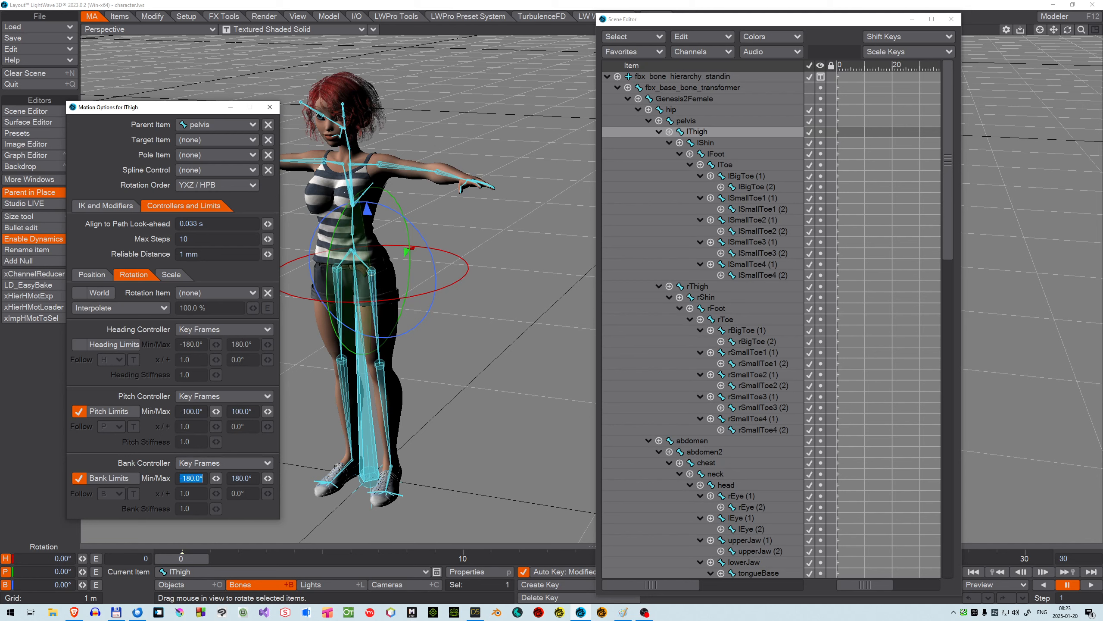
Step: Set the lThigh bone's bank limits to a minimum of -50° and a maximum of 10°
type("-50")
key("Tab")
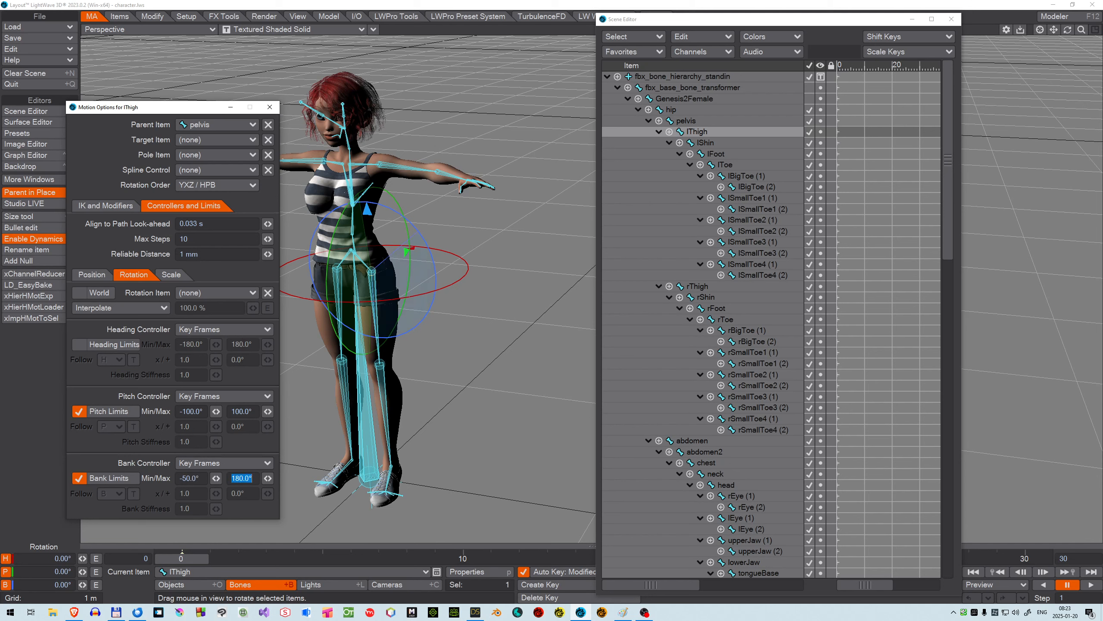
type("10")
key("Tab")
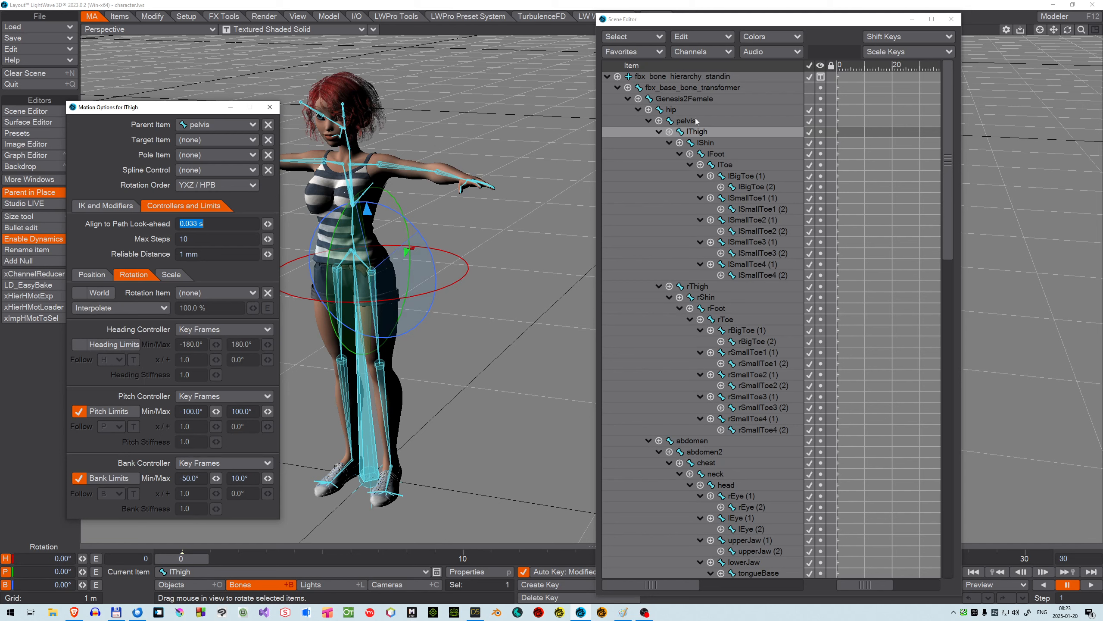
Step: Make the pelvis bone unaffected by IK of descendants
left_click(684, 121)
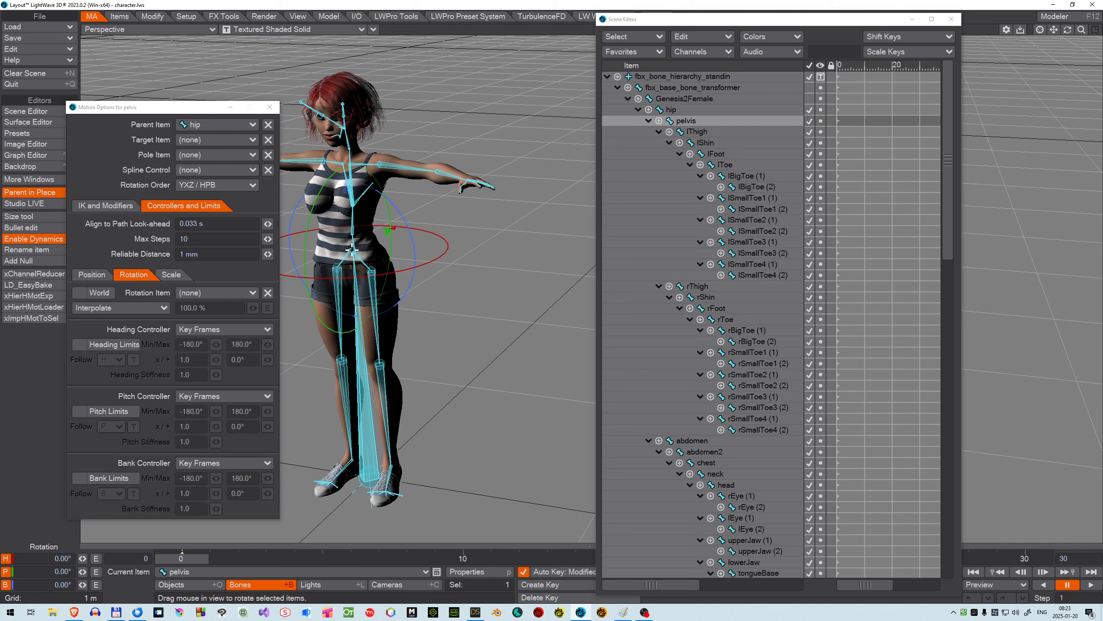
left_click(101, 206)
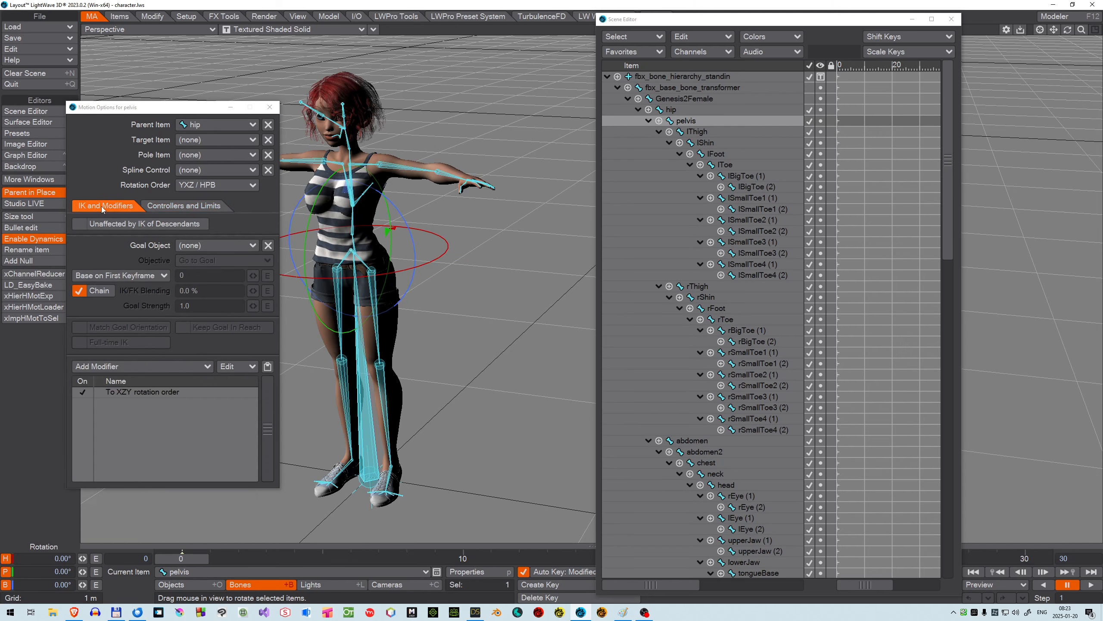
left_click(78, 226)
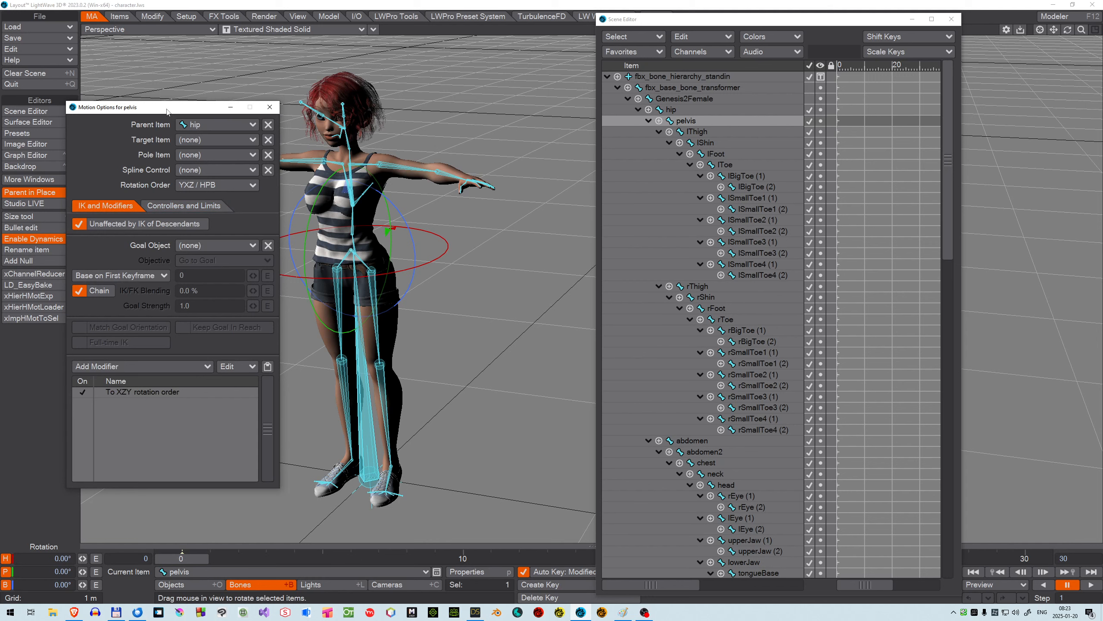
left_click_drag(167, 111, 182, 100)
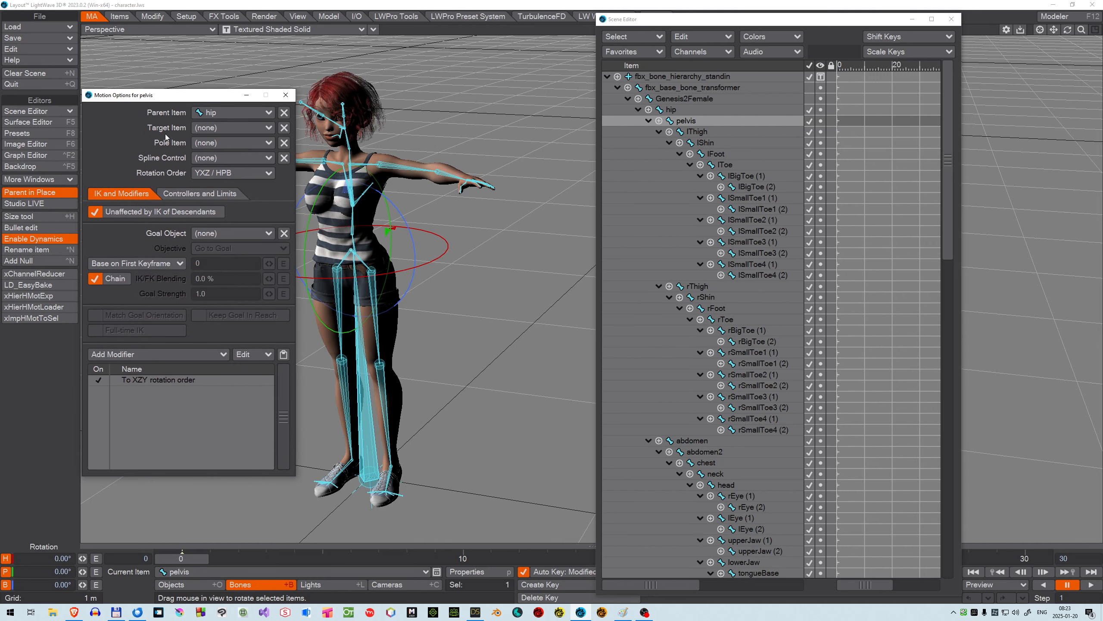
Step: Start a new null object named LeftFootGoal and give it the Ring shape
left_click(119, 16)
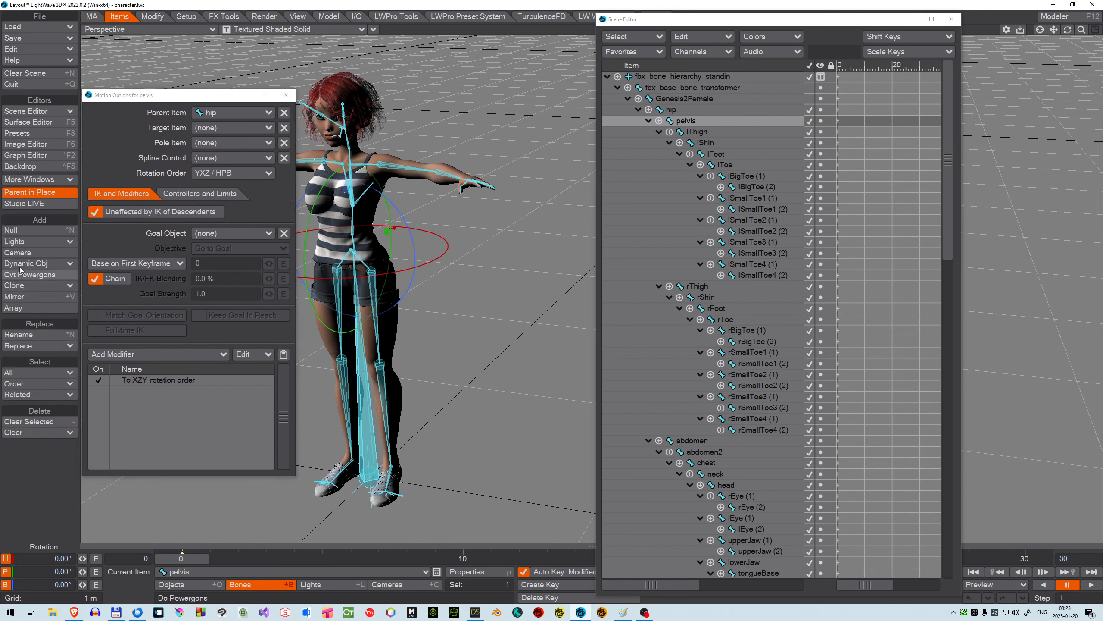
left_click(13, 230)
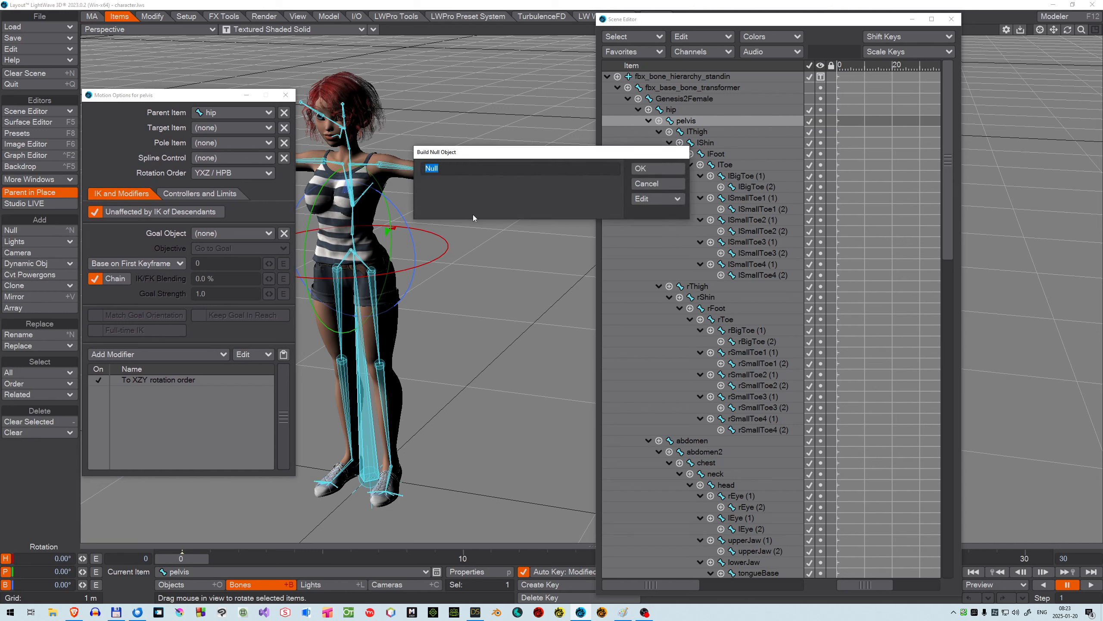
type("LeftFootGoal")
left_click(651, 198)
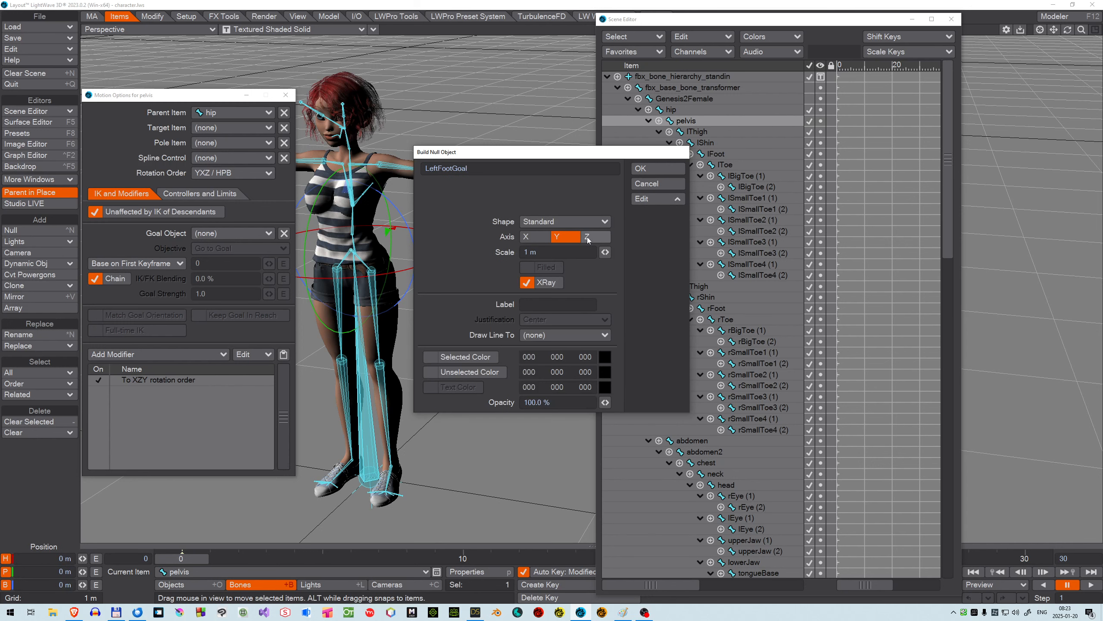
left_click(550, 221)
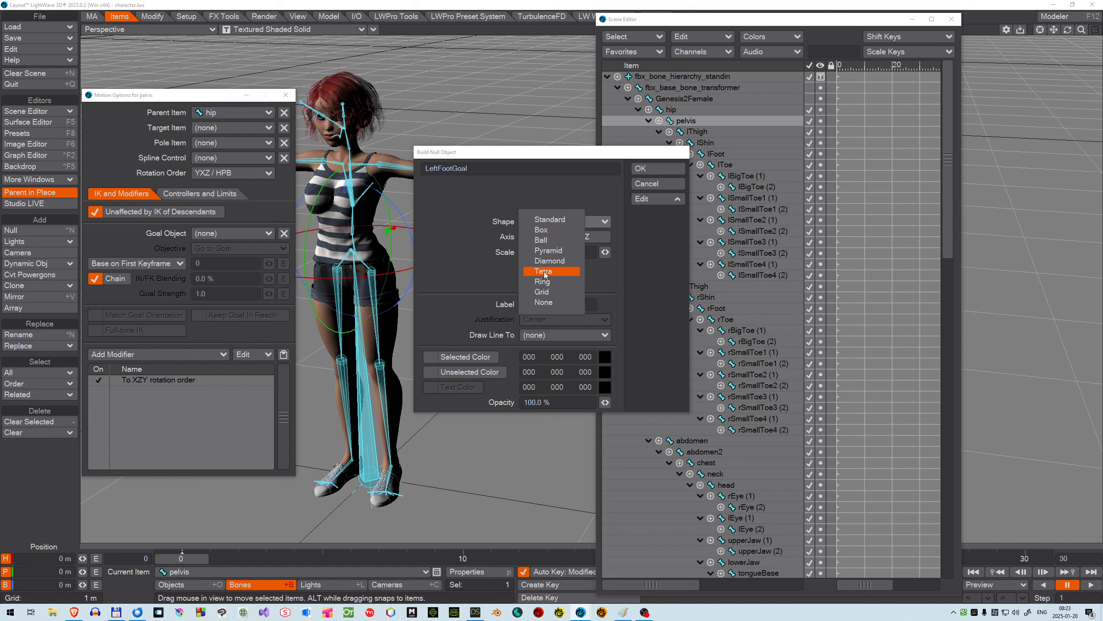
left_click(542, 281)
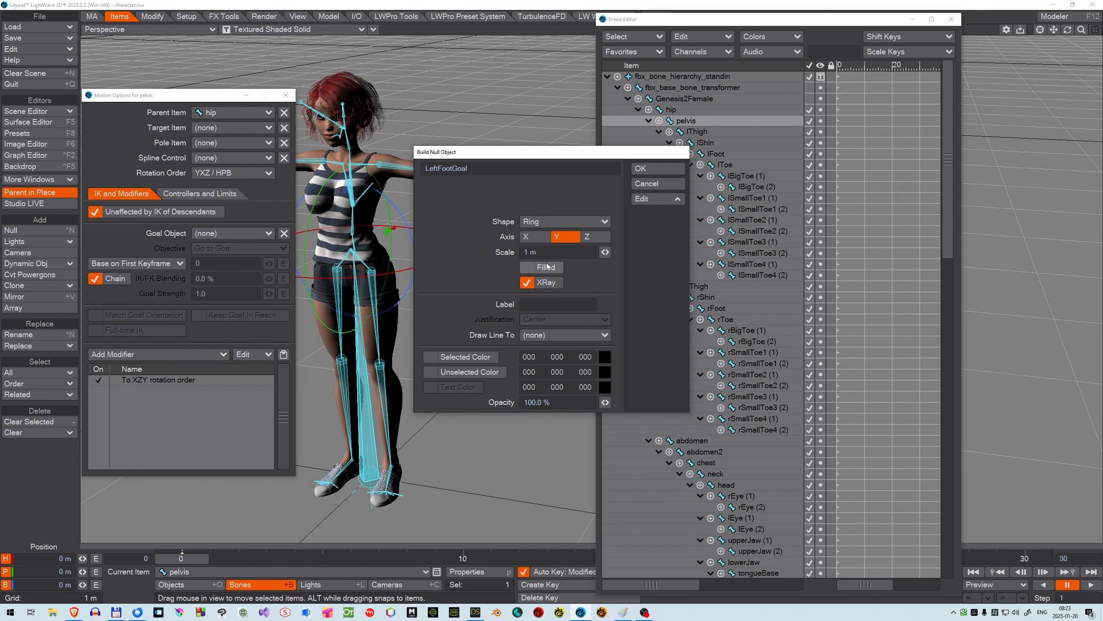
Step: Turn off XRay for the LeftFootGoal null, set its scale to 10 cm and create it
left_click(539, 254)
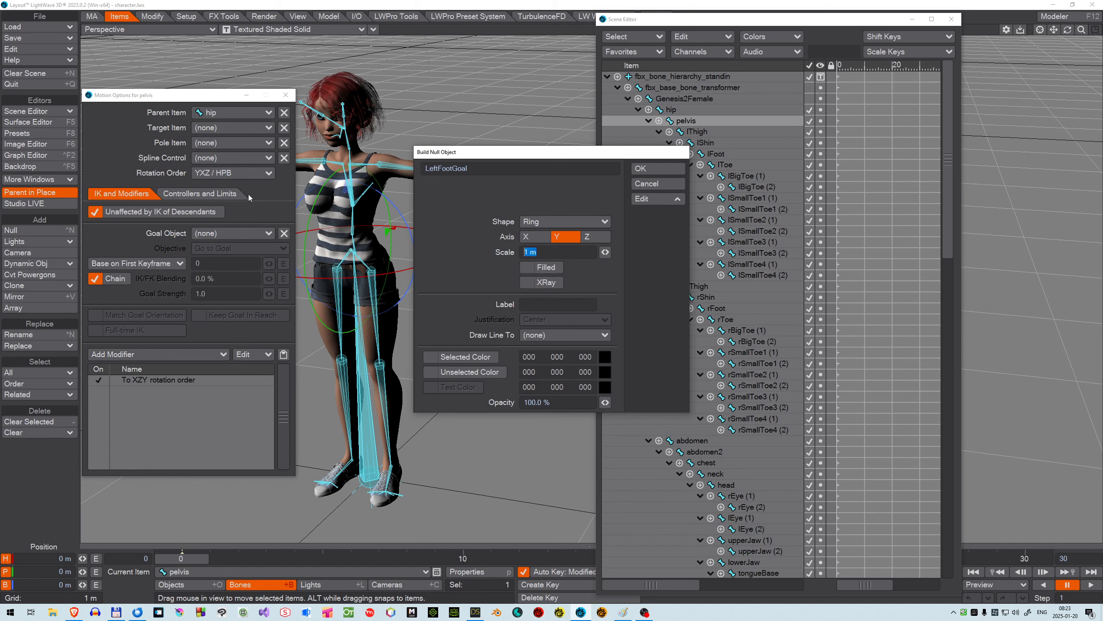
type("-10c")
key("BackSpace")
key("BackSpace")
key("BackSpace")
key("BackSpace")
type("10c,")
left_click(656, 170)
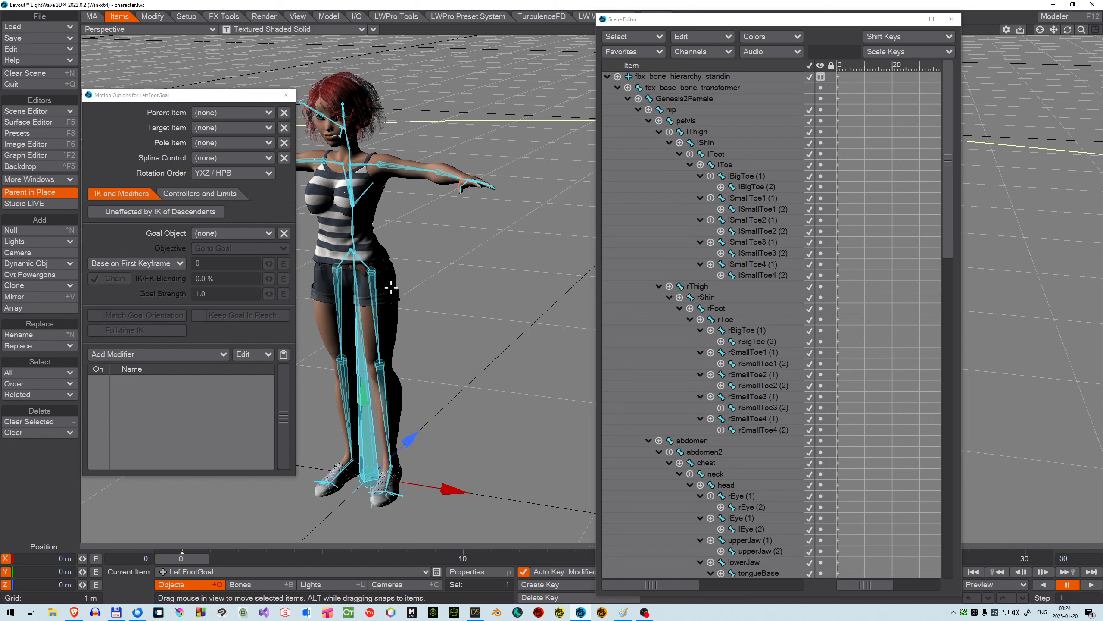
Step: Create a null object named RightFootGoal with the Ring shape, XRay off and a scale of 100 mm
left_click(23, 228)
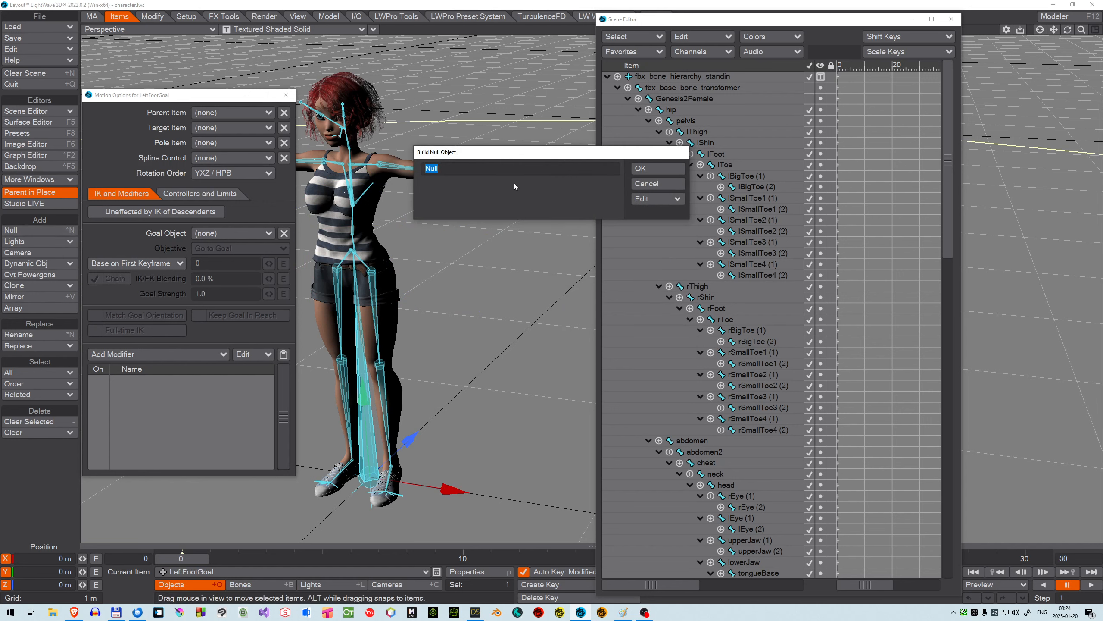
type("RightFootGoal")
left_click(657, 199)
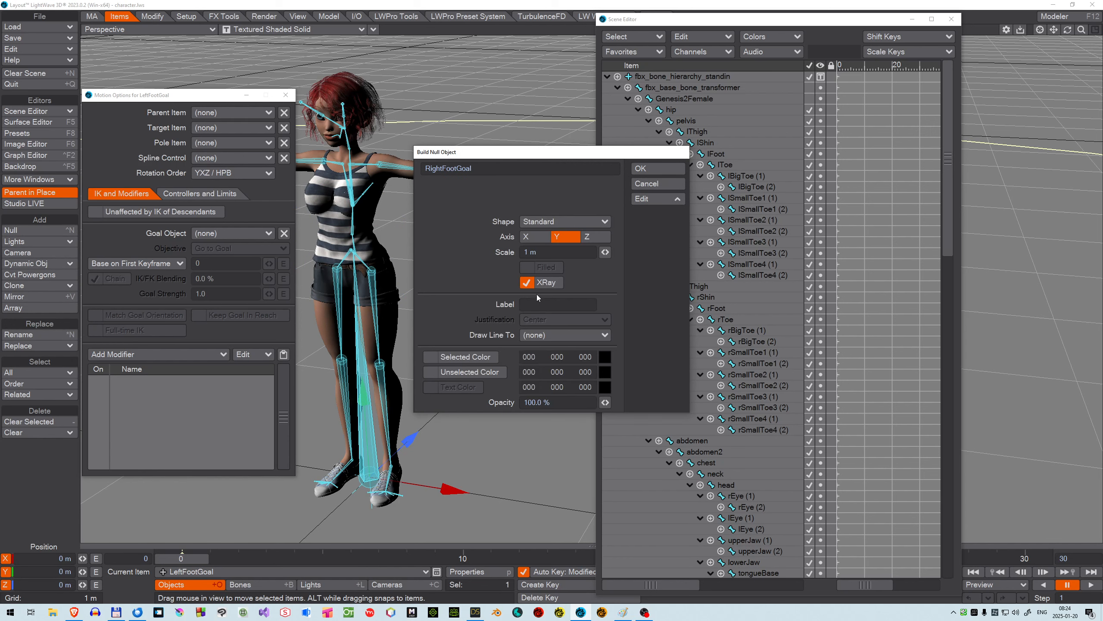
left_click(543, 224)
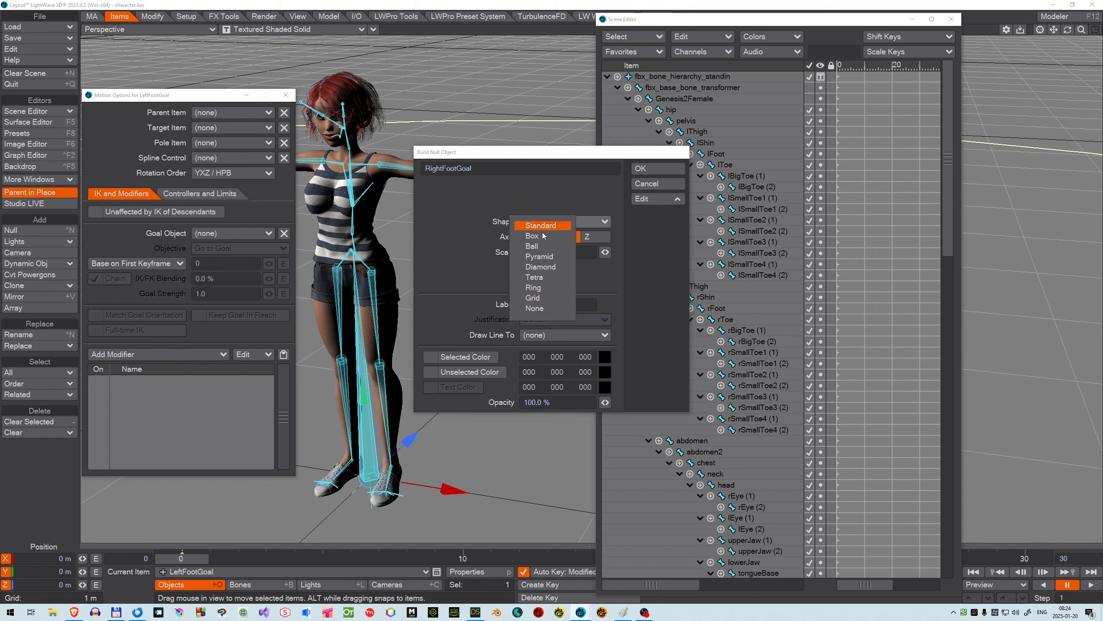
left_click(534, 288)
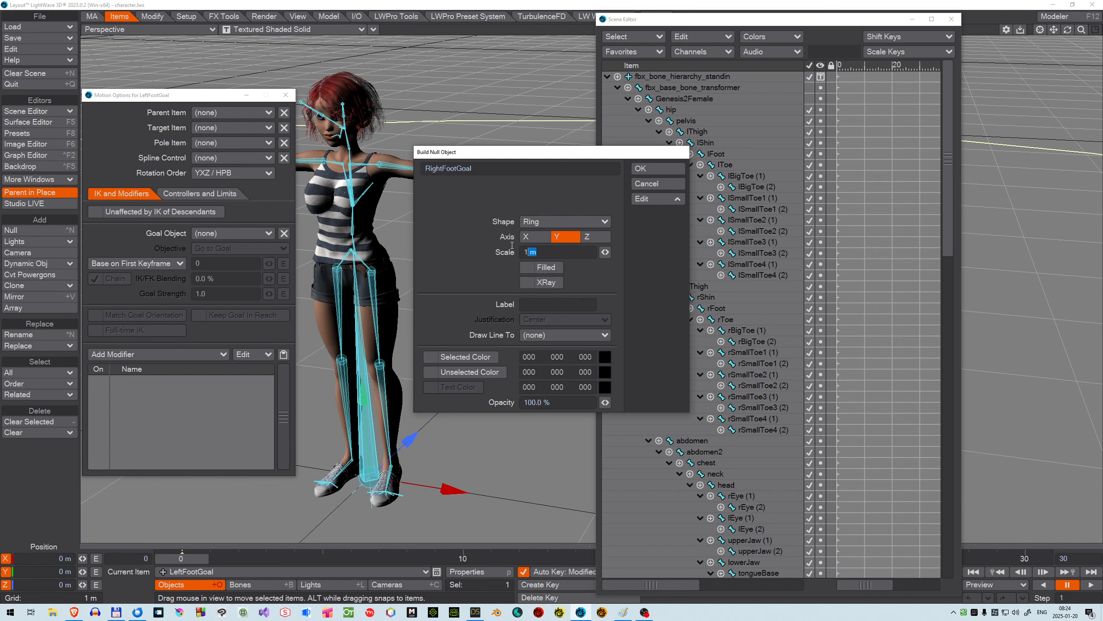
type("100 mm")
key("Tab")
left_click(664, 169)
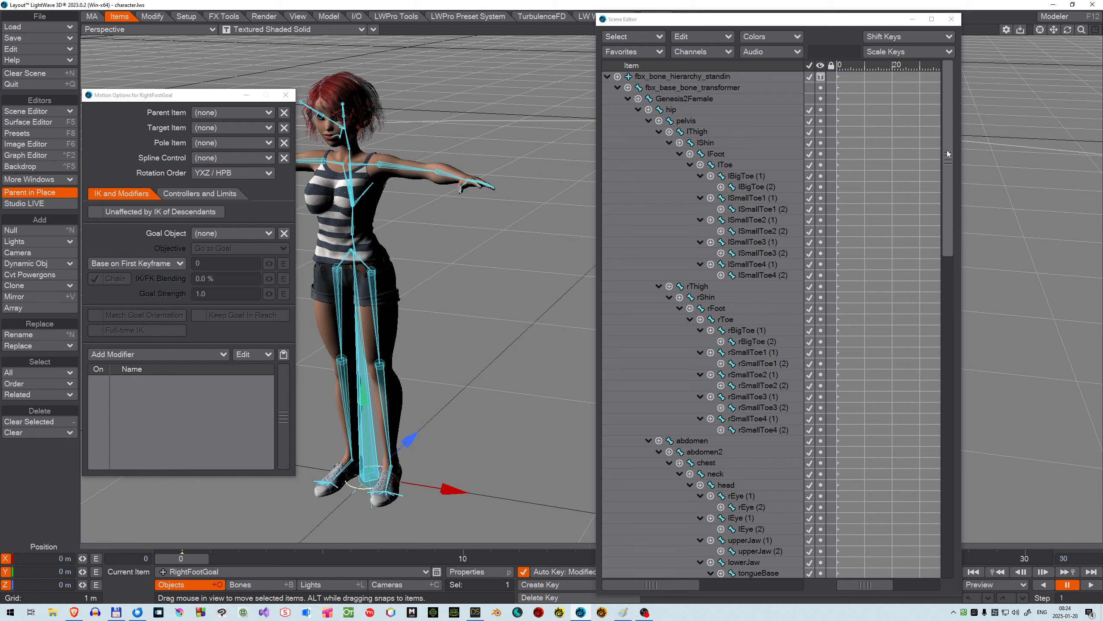
Step: Place RightFootGoal at the rFoot bone by parenting it with Parent in Place off and clearing the parent with Parent in Place on
left_click_drag(948, 144, 992, 554)
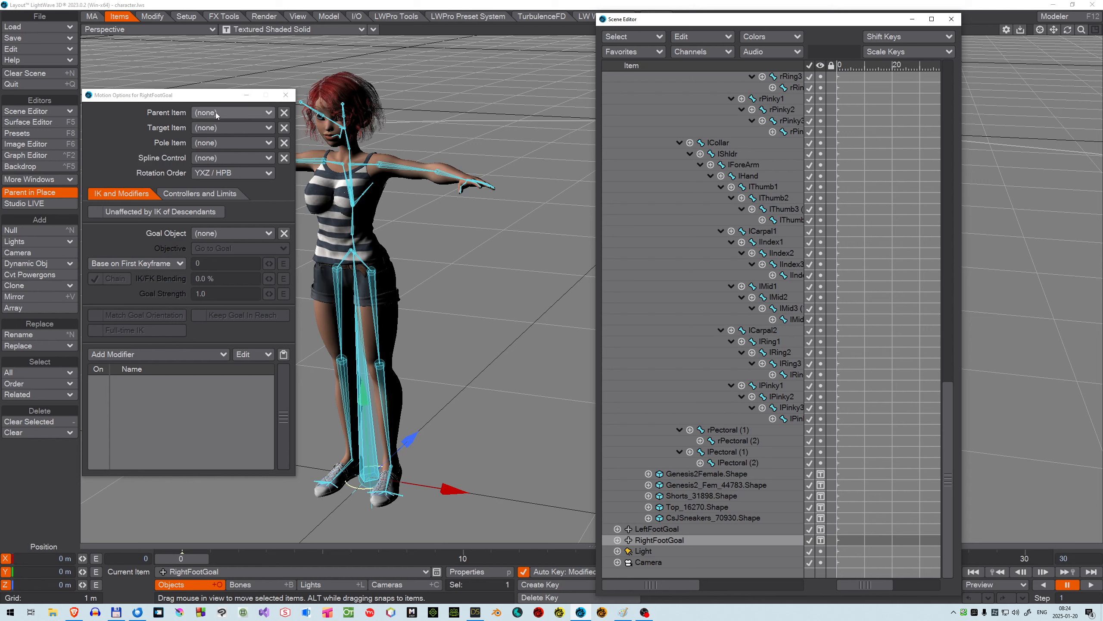
left_click(3, 195)
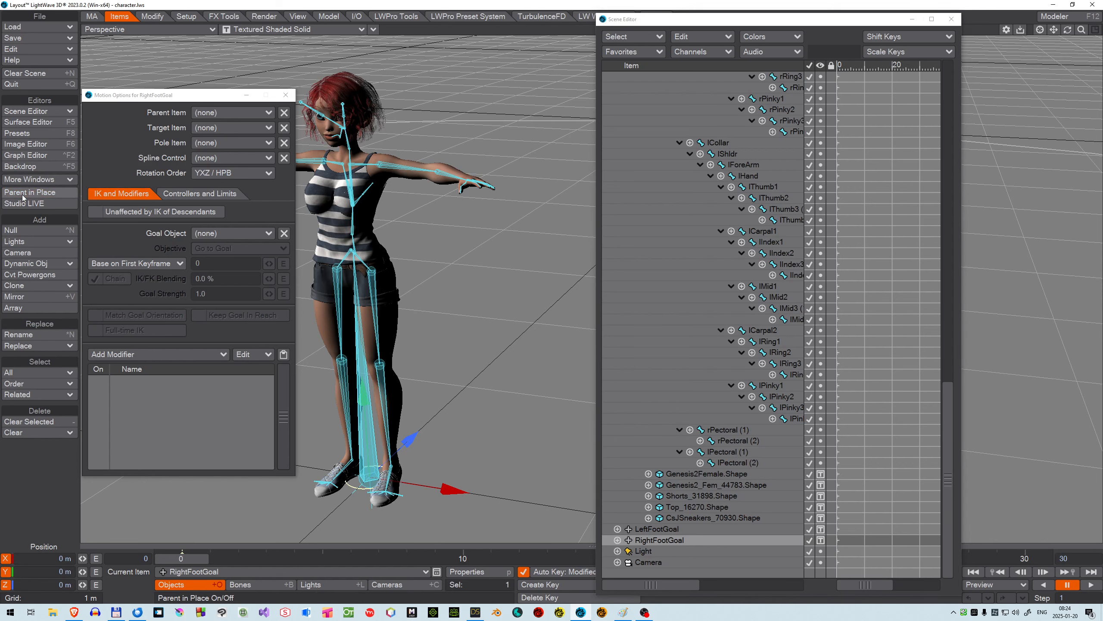
left_click(271, 115)
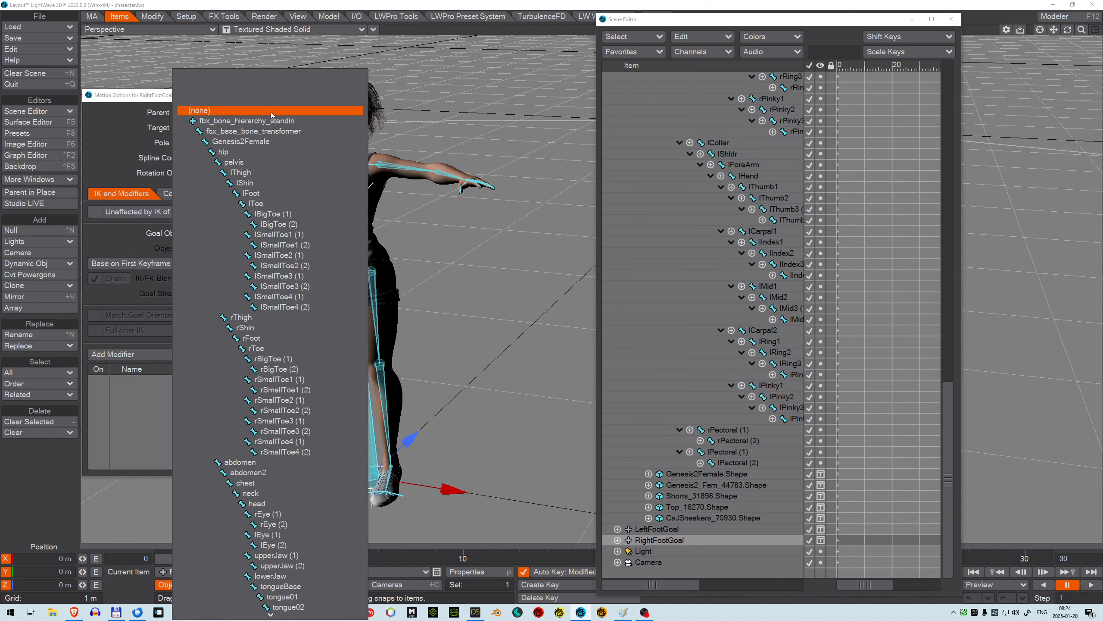
left_click(265, 339)
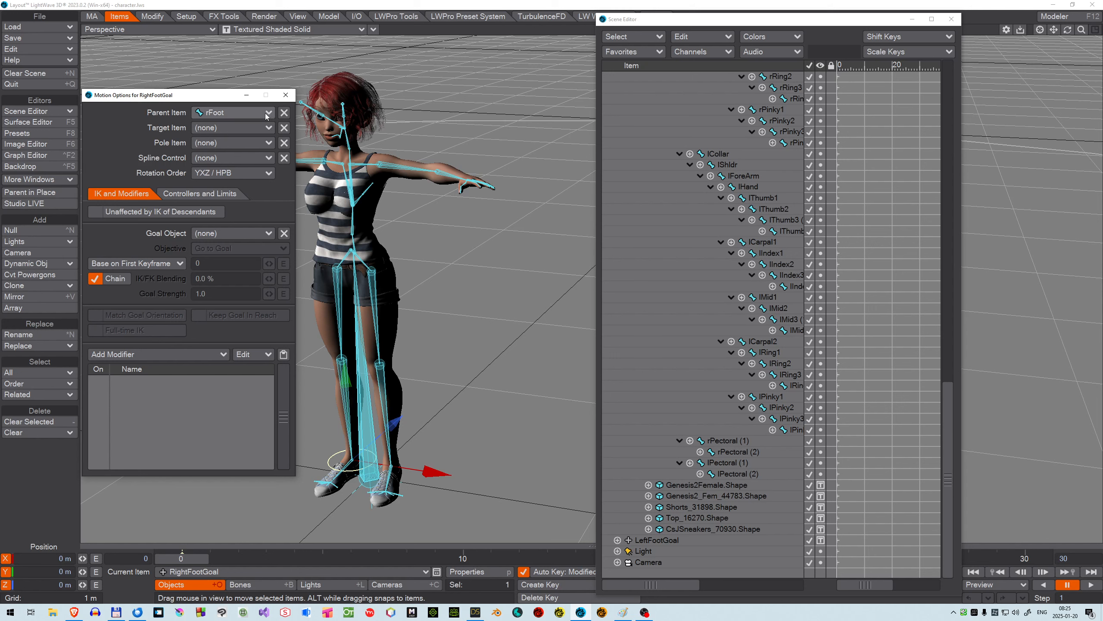
left_click(28, 193)
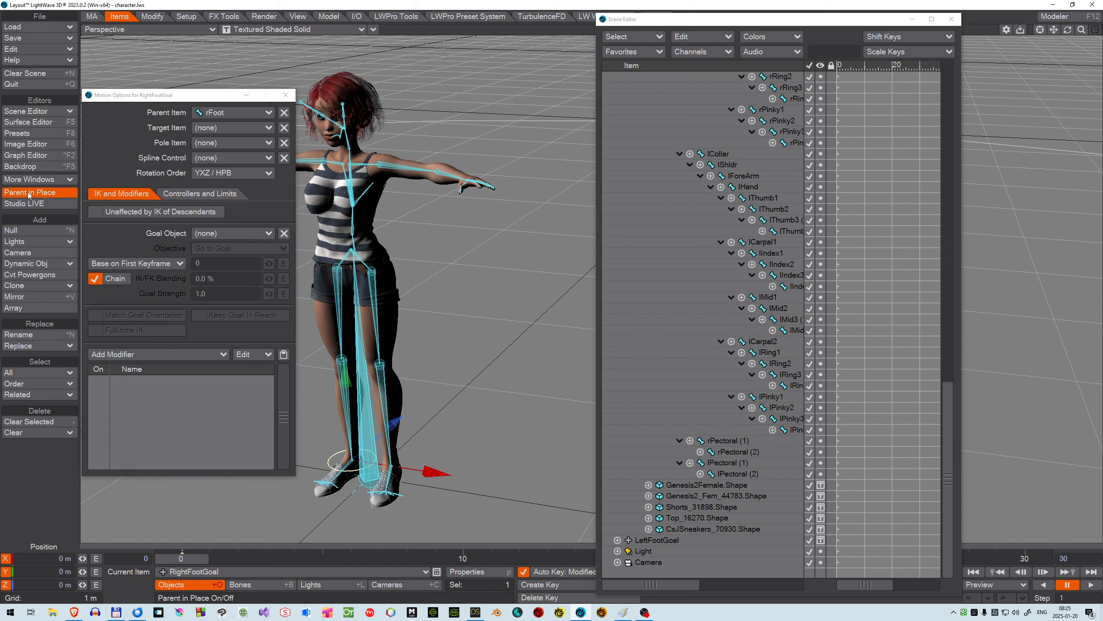
left_click(284, 113)
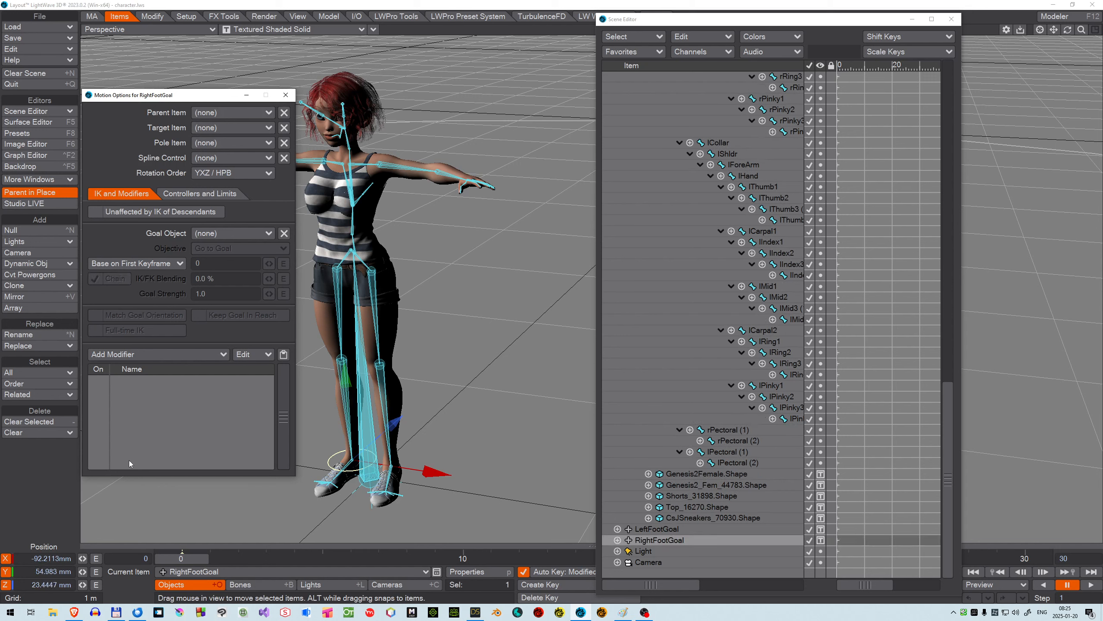
Step: Set the scale of the LeftFootGoal null's Ring item shape to 100 mm
left_click(191, 571)
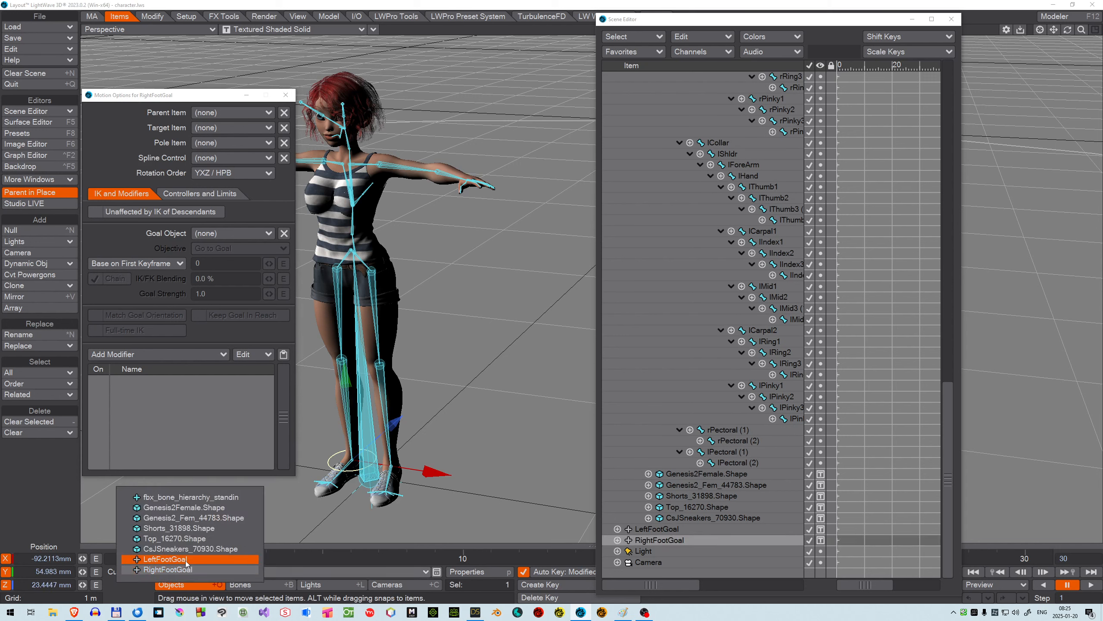
left_click(186, 560)
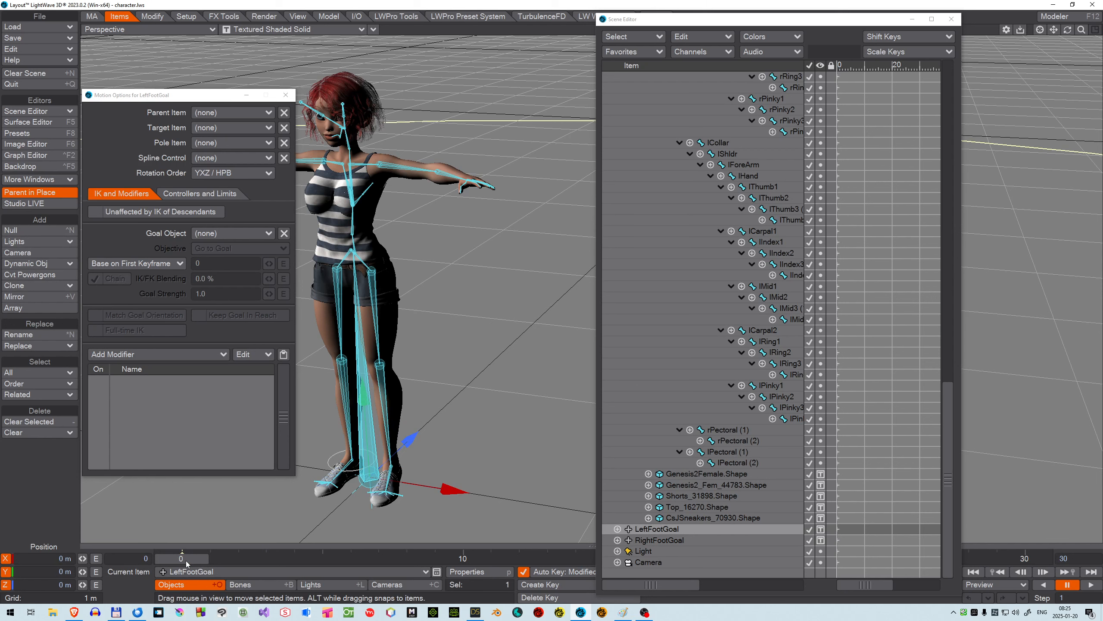
left_click(462, 572)
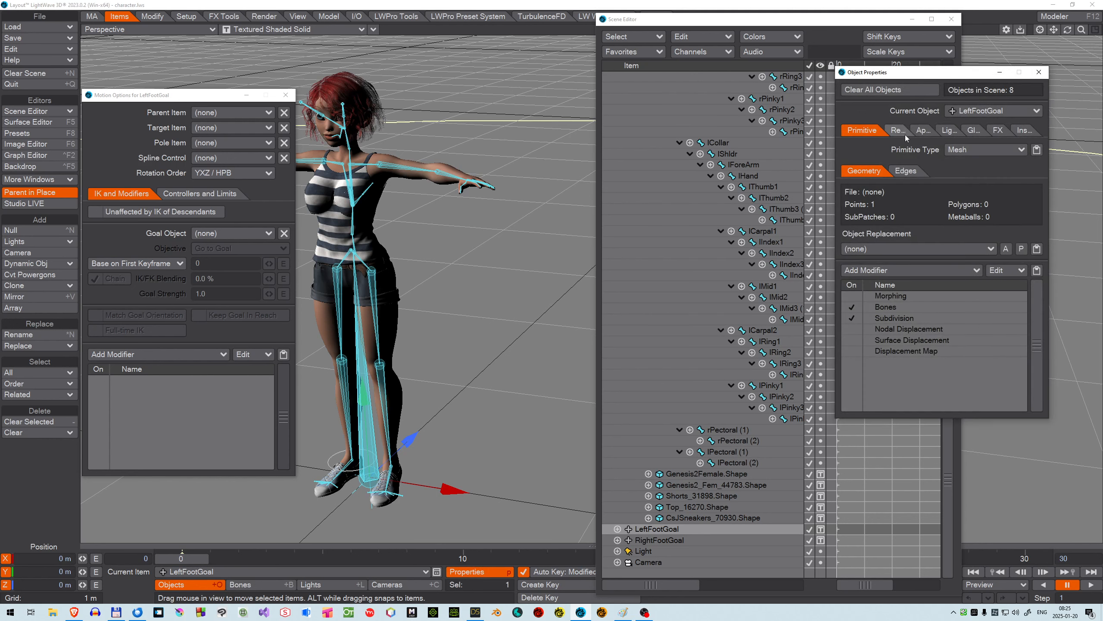
left_click(922, 130)
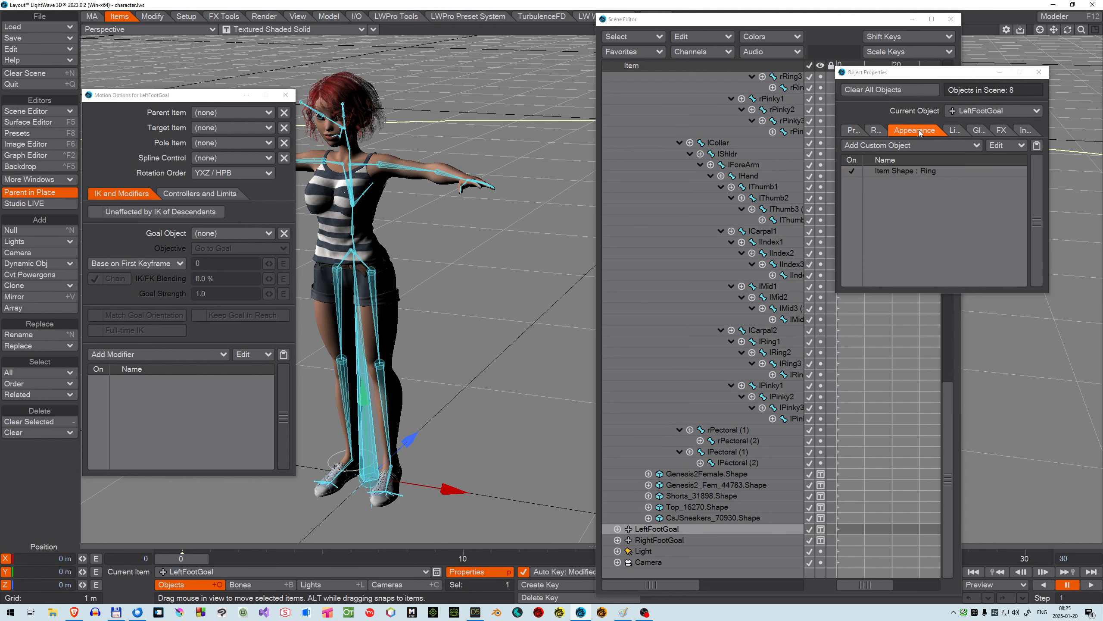
left_click(896, 173)
left_click(962, 343)
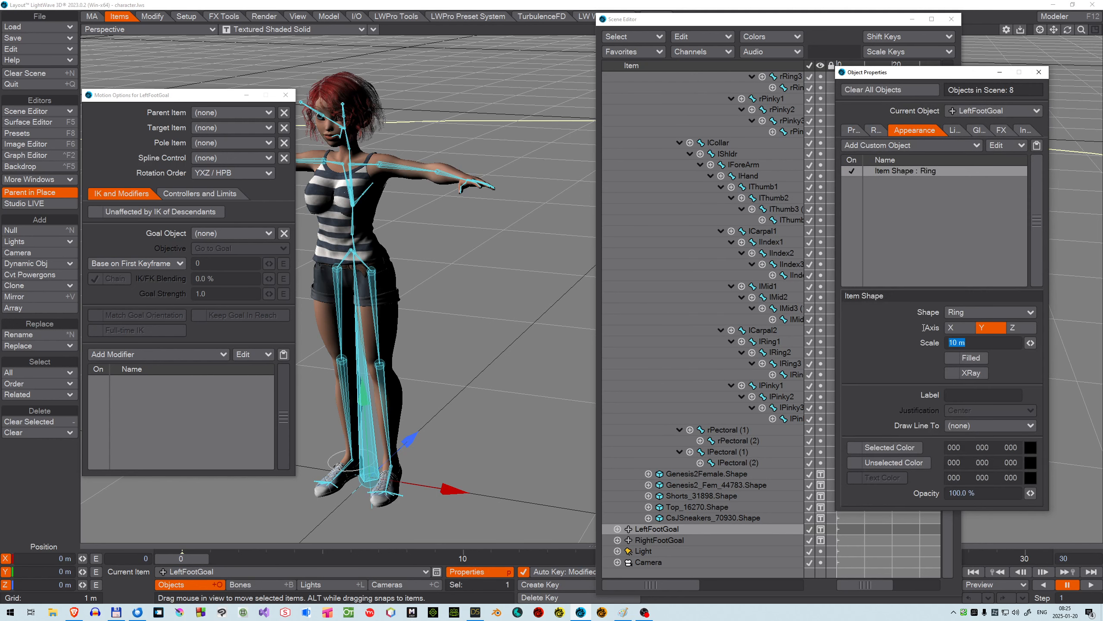
type("1")
type("00 mm")
key("Tab")
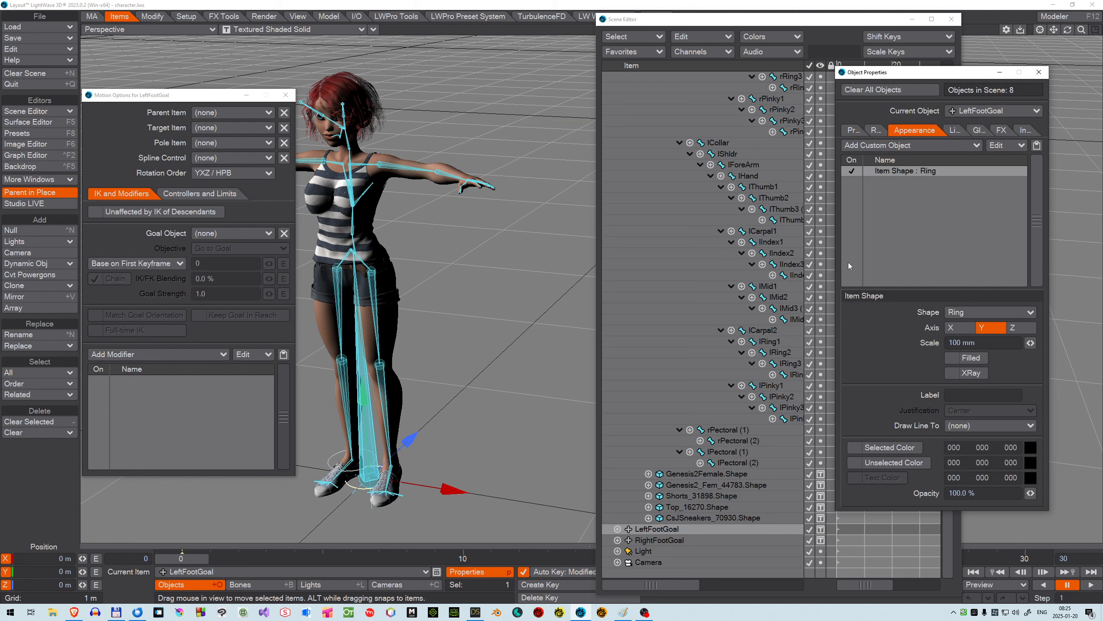
left_click(1040, 72)
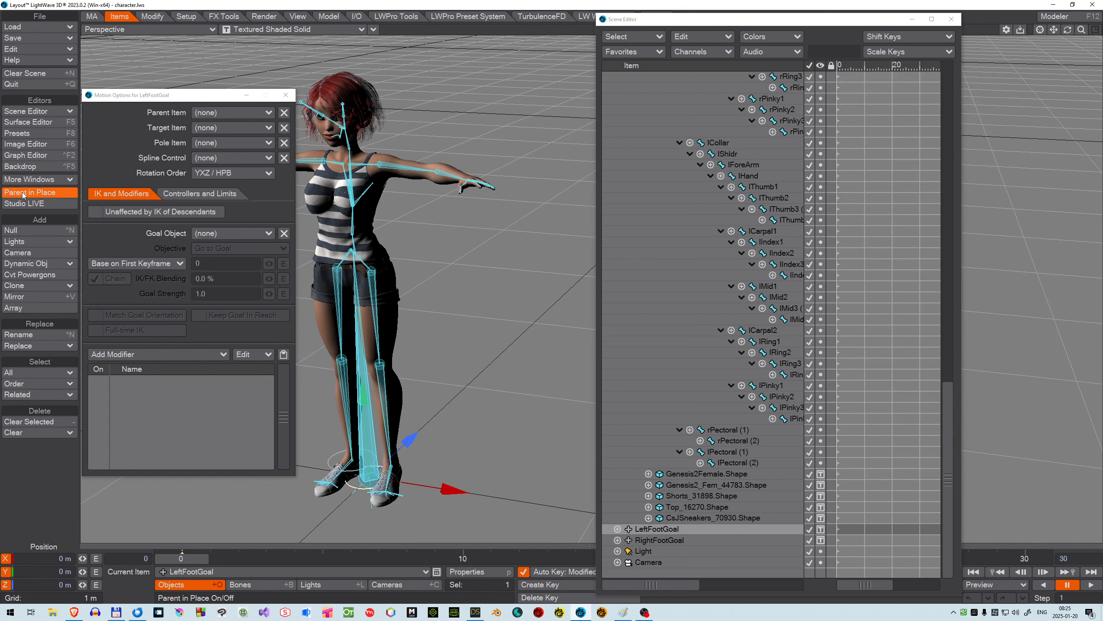
Step: Place LeftFootGoal at the lFoot bone by parenting it with Parent in Place off and clearing the parent with Parent in Place on
left_click(269, 117)
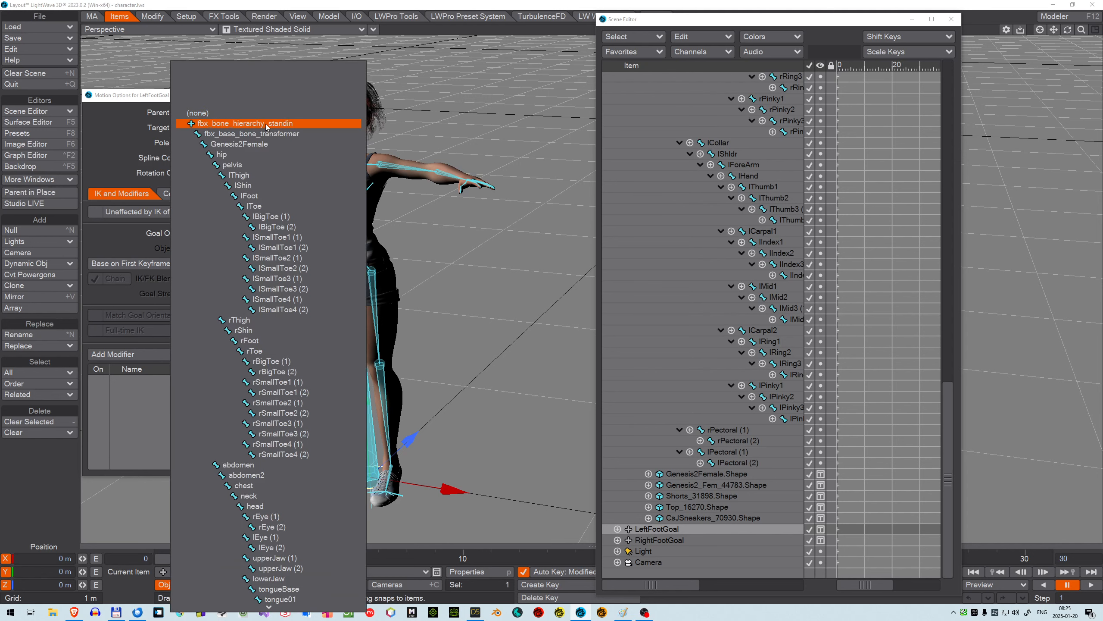
left_click(251, 198)
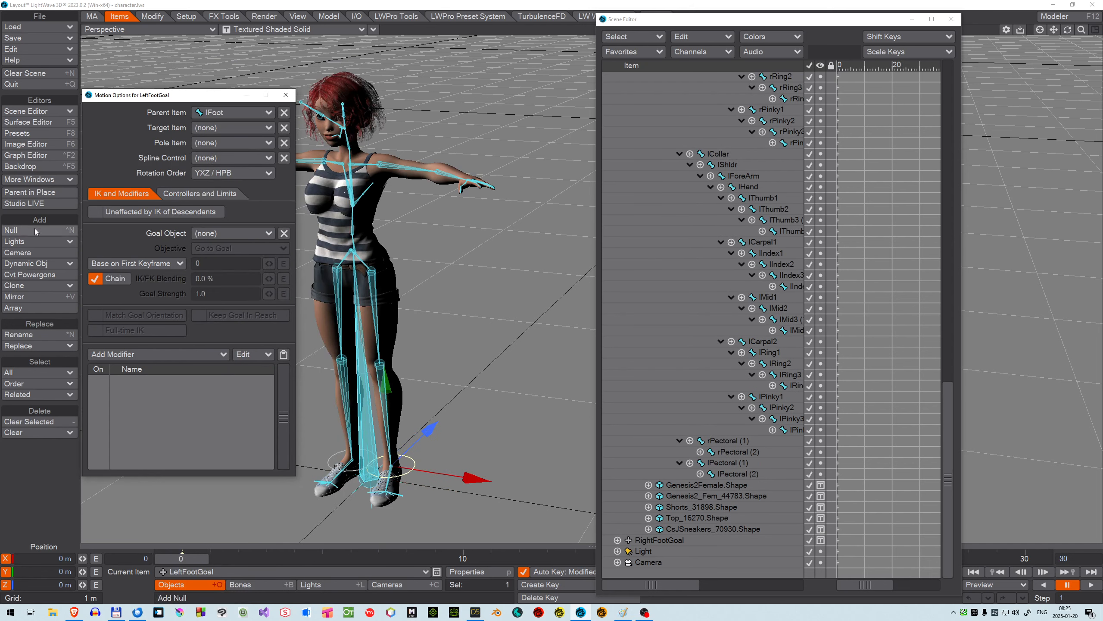
left_click(21, 193)
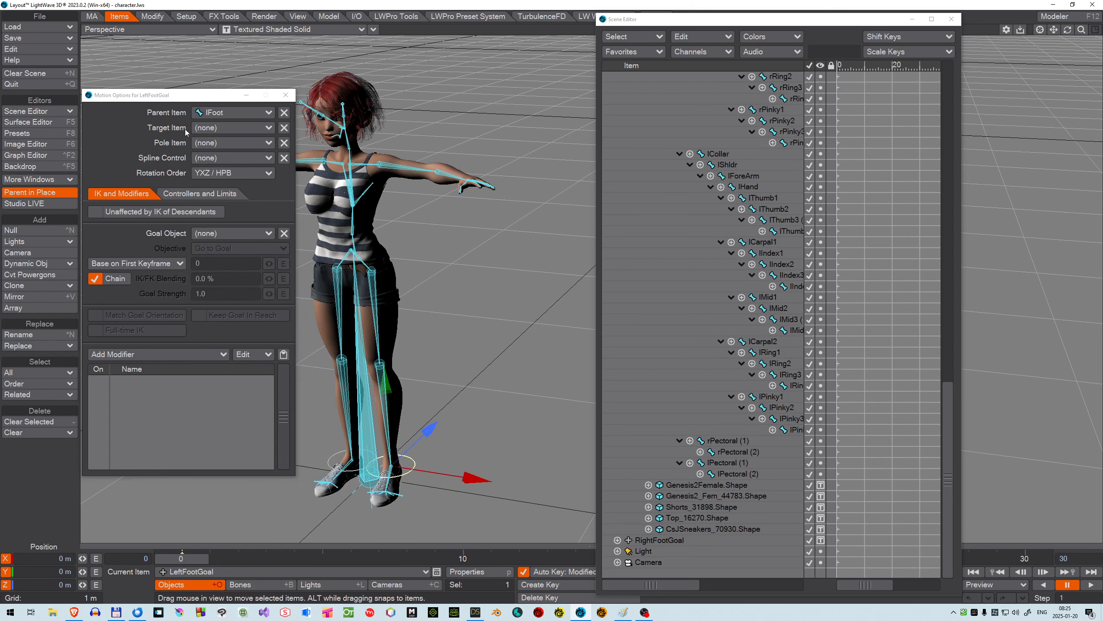
left_click(284, 113)
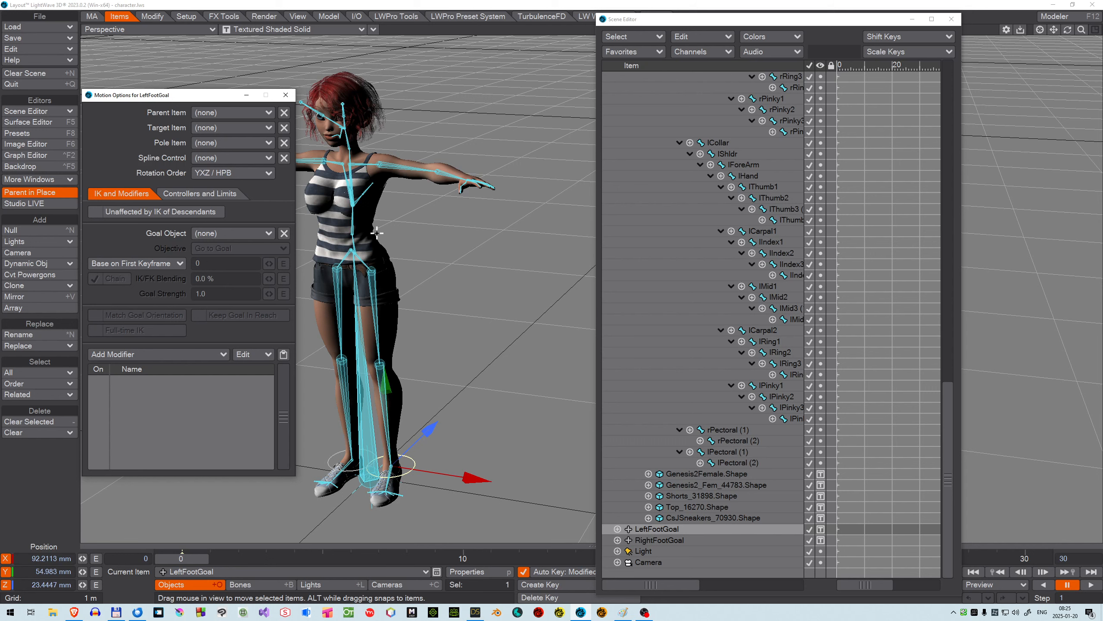
Step: Collapse the lToe, rToe and head branches of the bone hierarchy in the Scene Editor
scroll(730, 266, "up", 14)
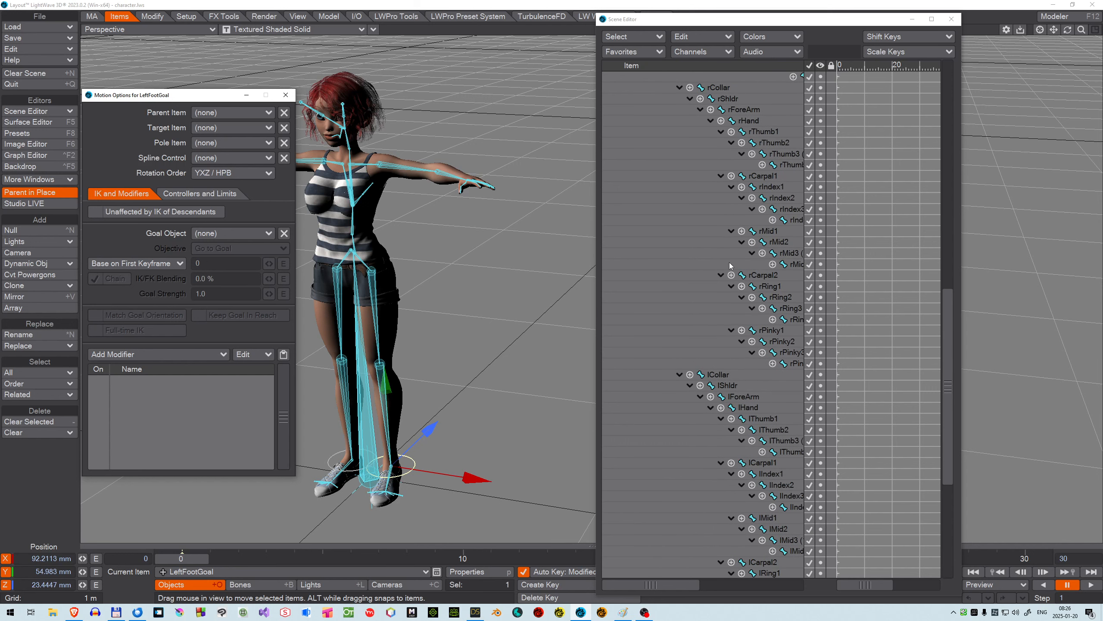
scroll(729, 266, "up", 7)
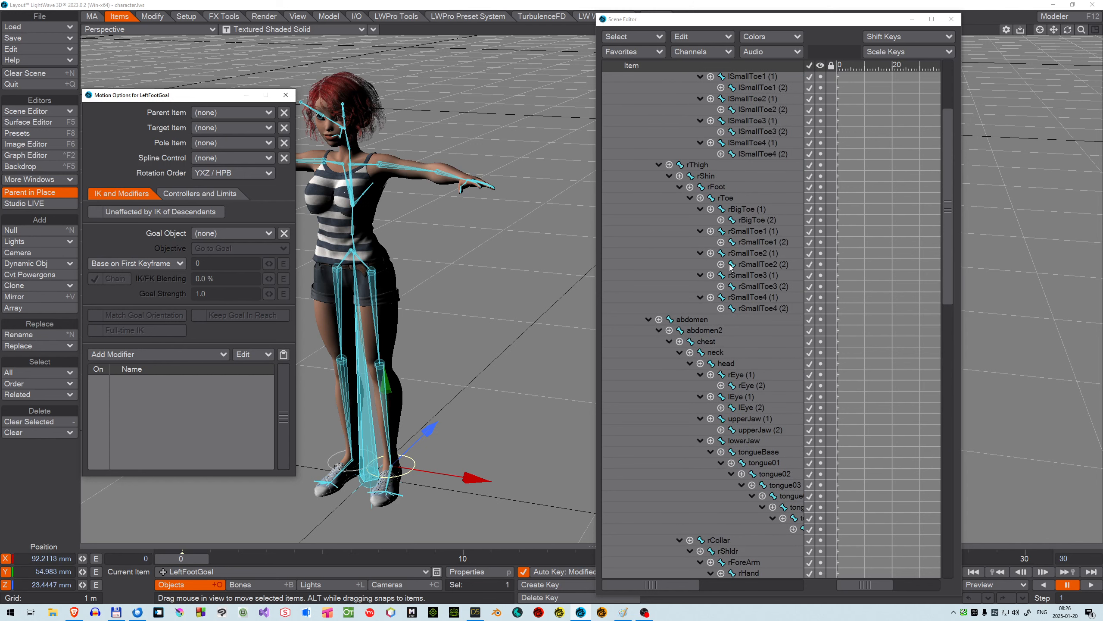
scroll(731, 266, "up", 2)
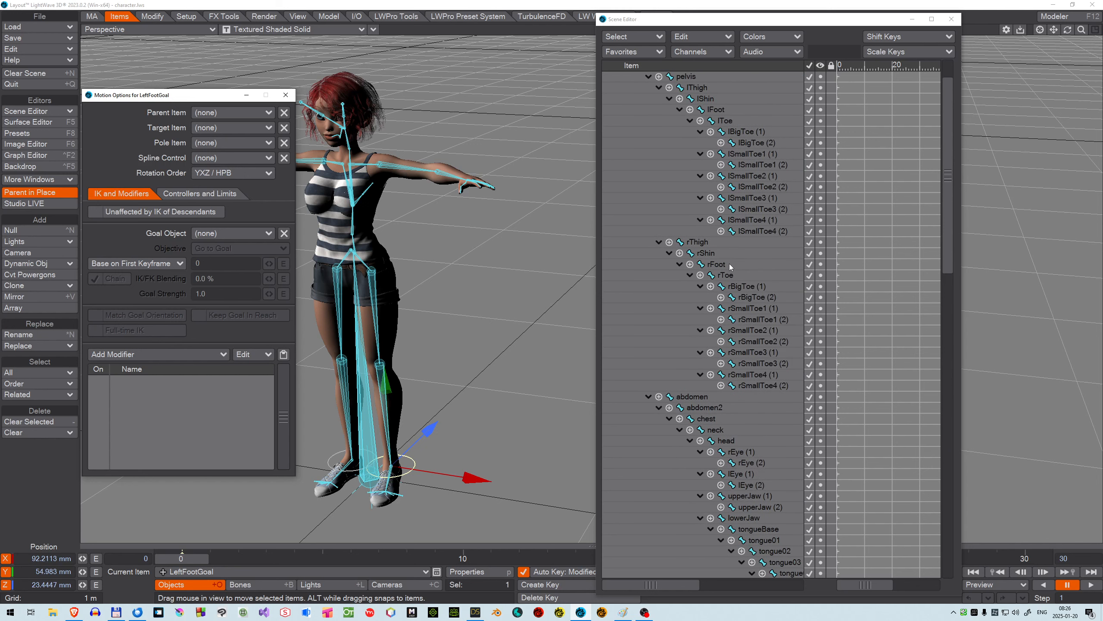
left_click(690, 121)
left_click(690, 164)
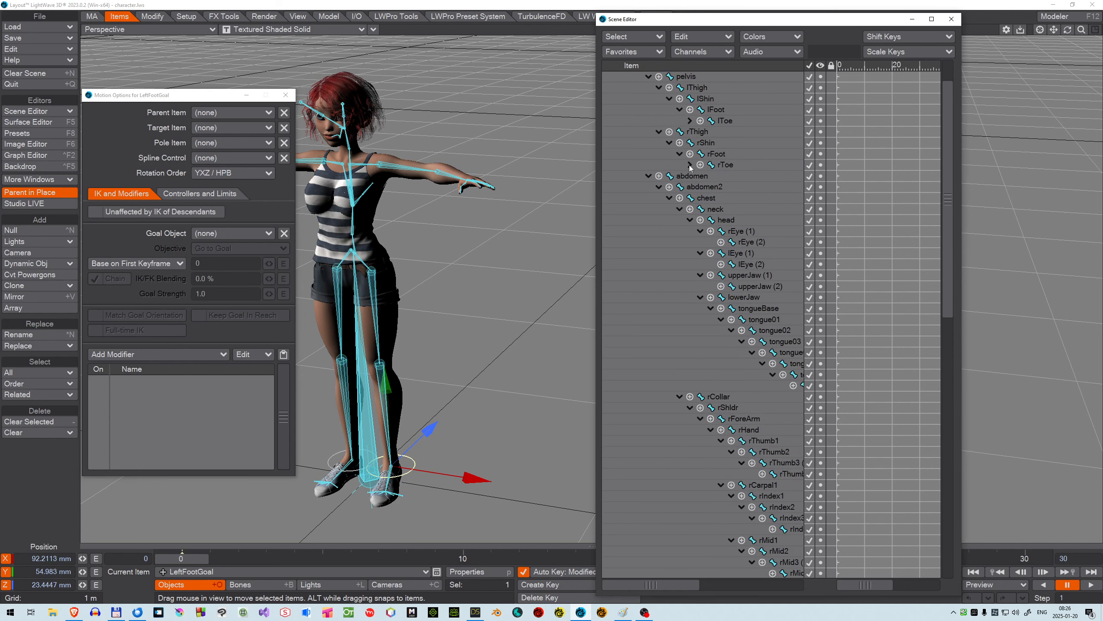
scroll(690, 176, "up", 2)
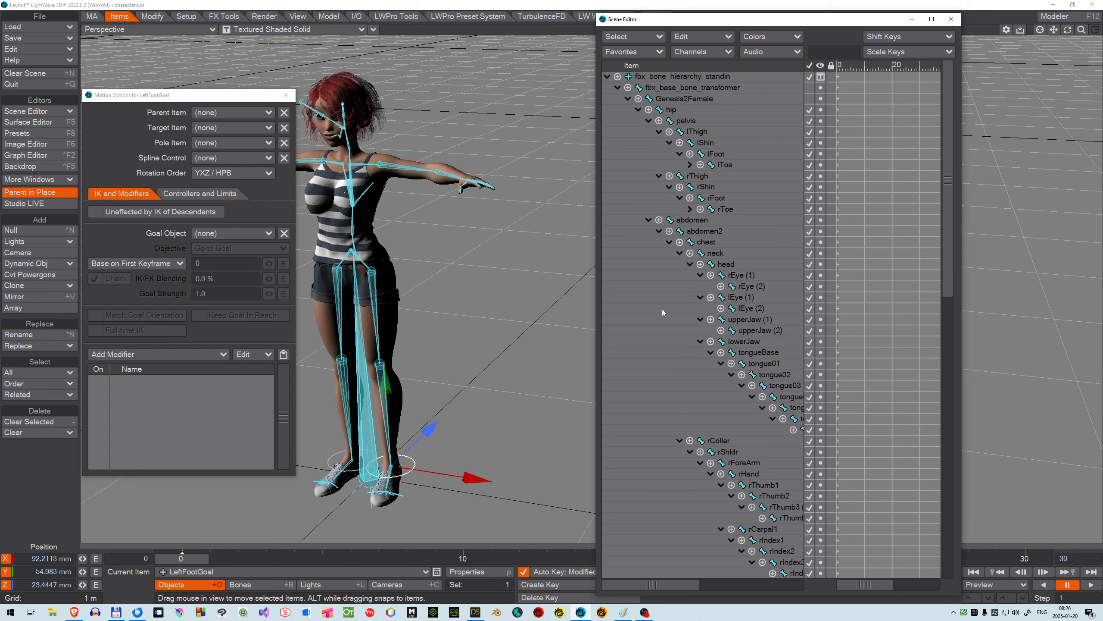
left_click(690, 264)
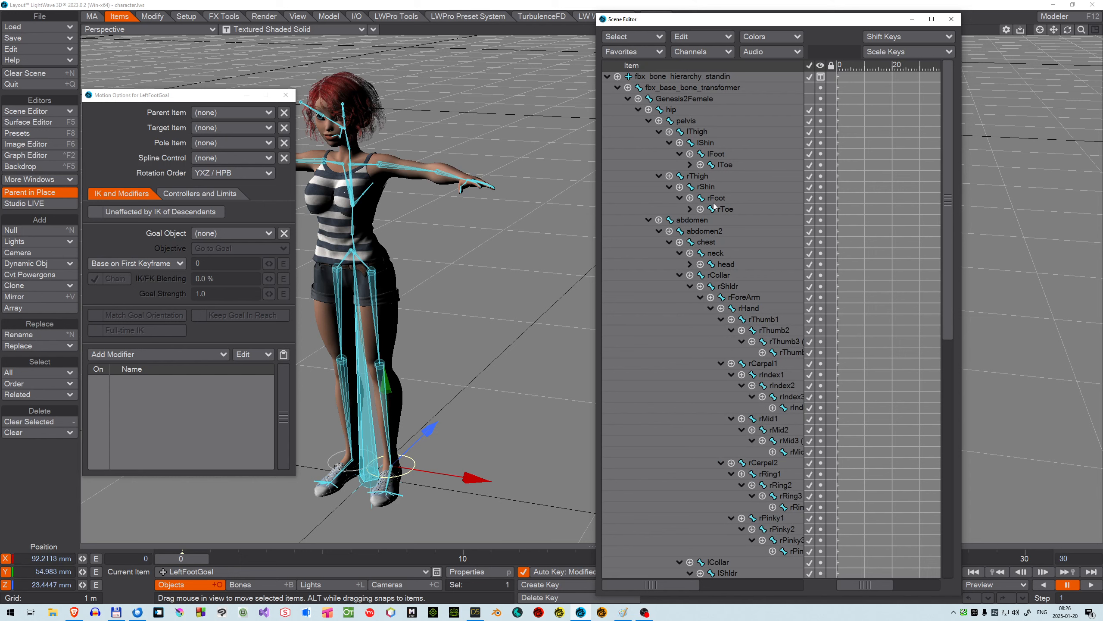
Step: Set the lThigh bone's pitch and bank controllers to Inverse Kinematics
left_click(696, 132)
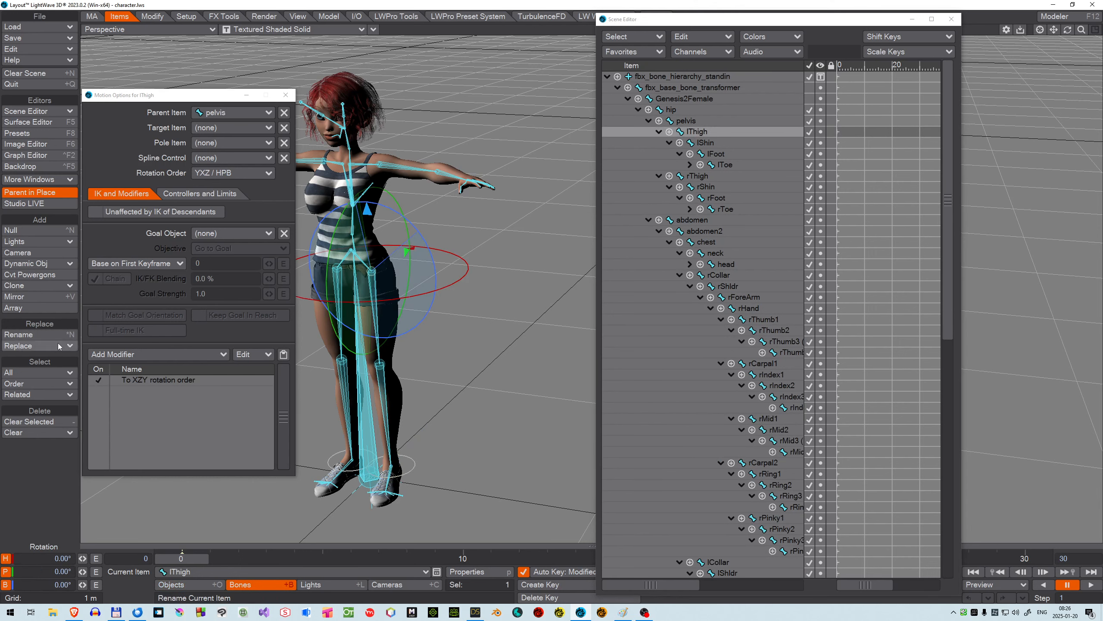
left_click(208, 193)
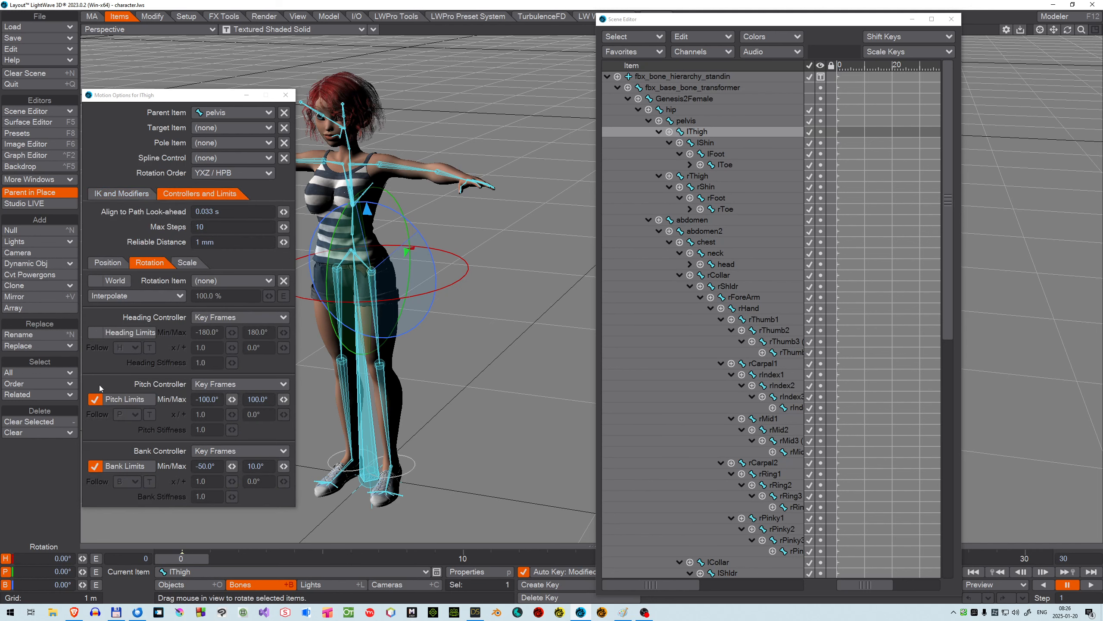
left_click(280, 387)
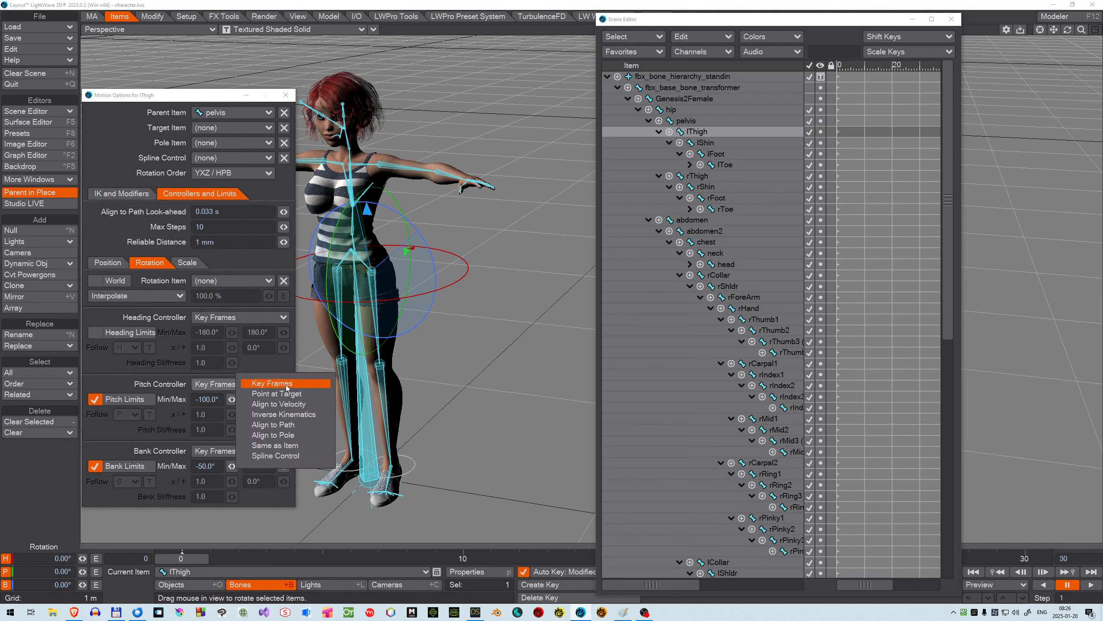
left_click(289, 414)
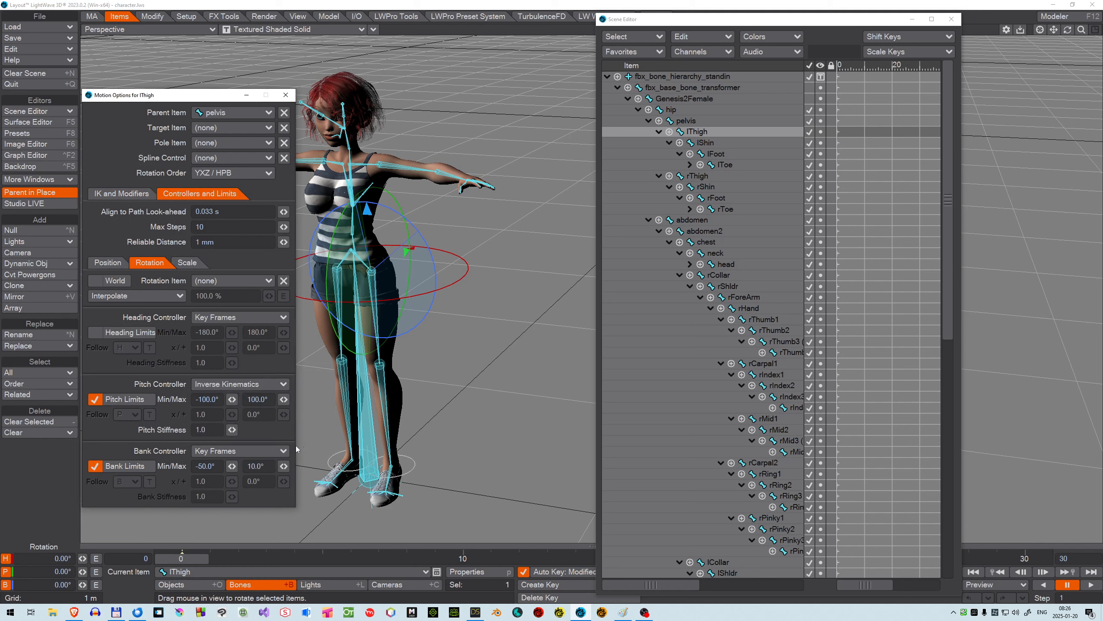
left_click(285, 452)
left_click(285, 480)
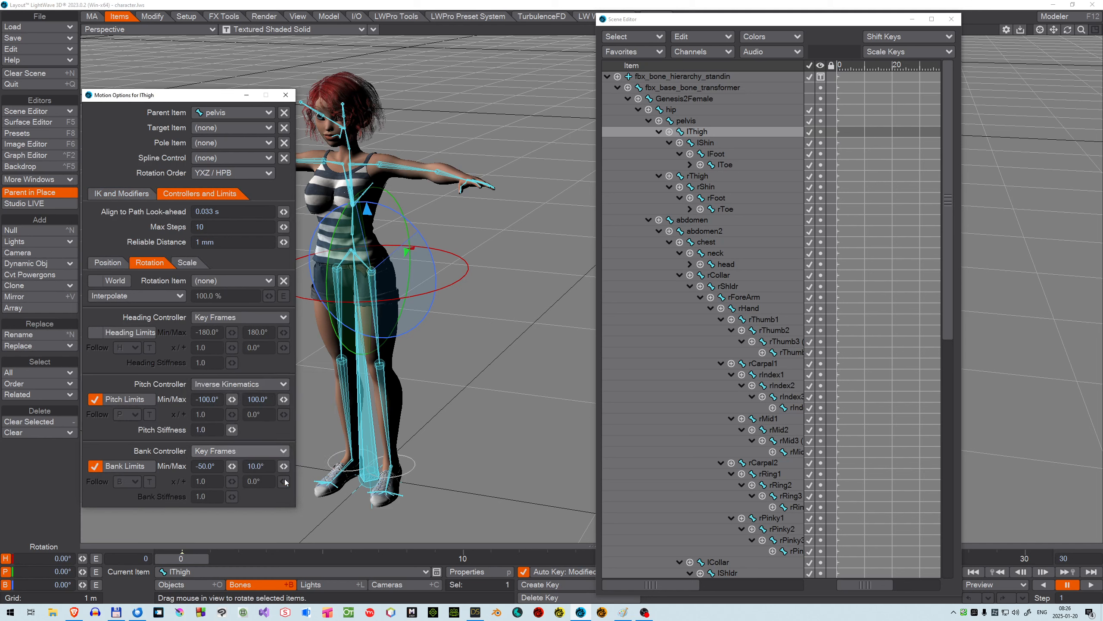
Step: Set the rThigh bone's pitch and bank controllers to Inverse Kinematics
left_click(697, 176)
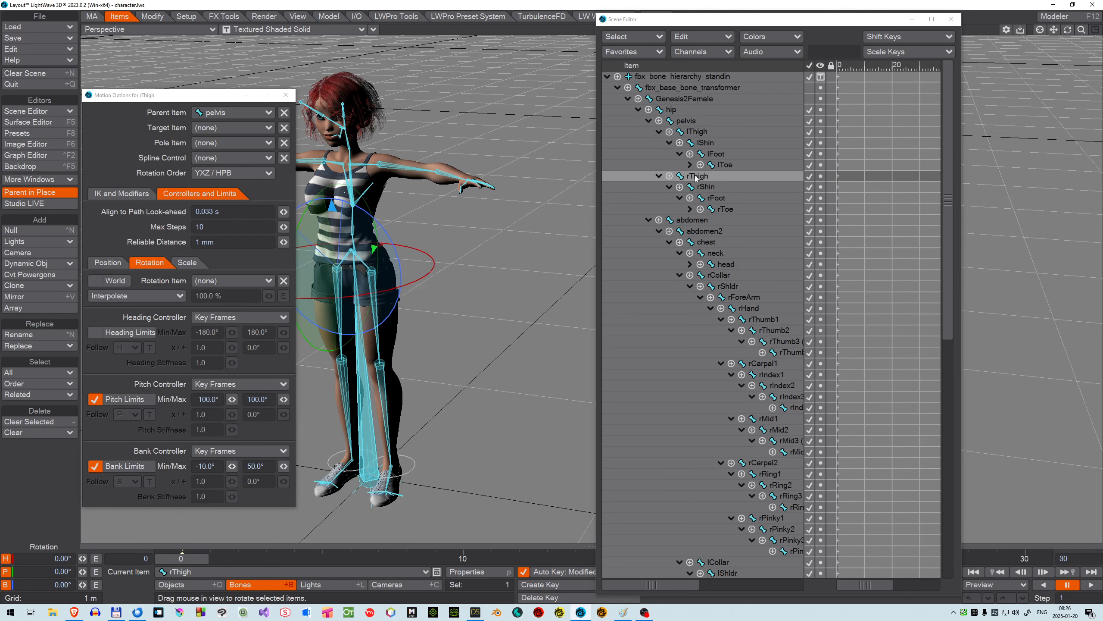
left_click(283, 384)
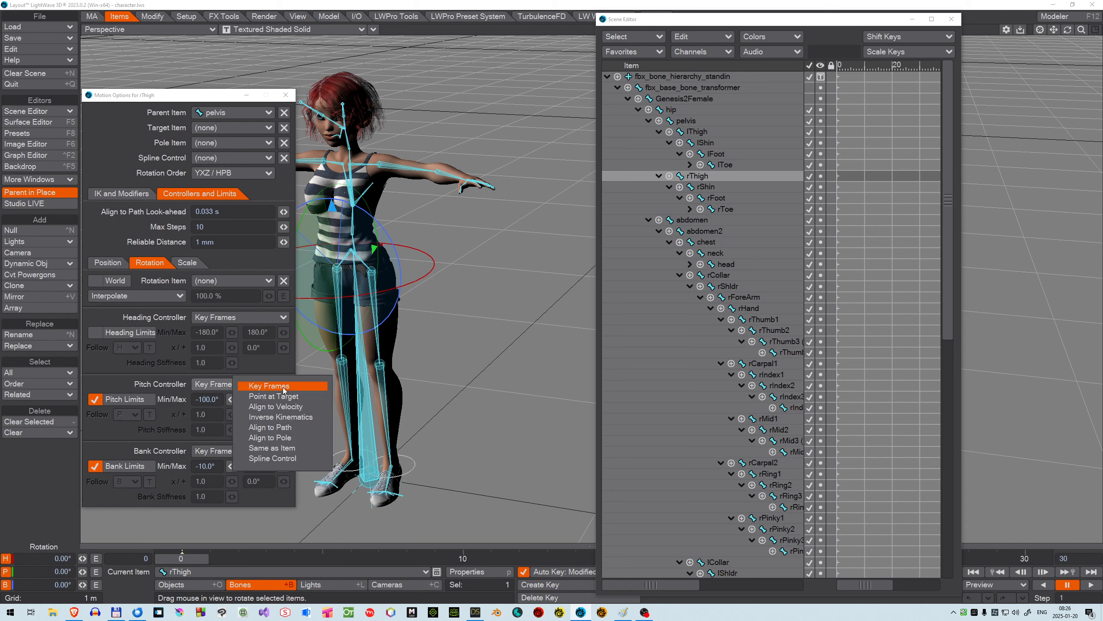
left_click(295, 415)
left_click(283, 451)
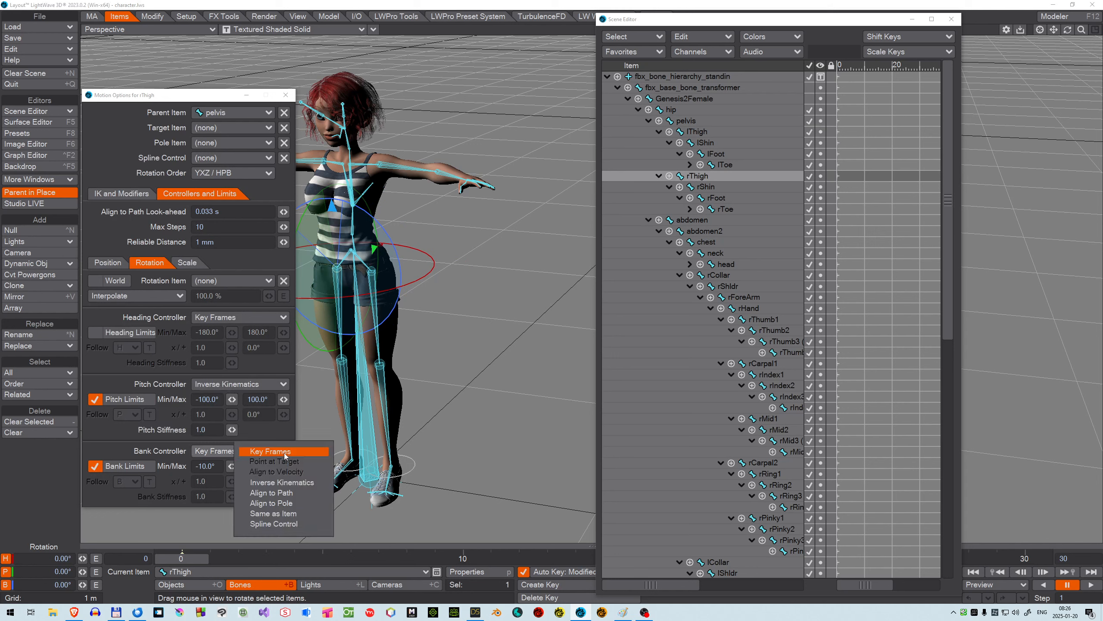
left_click(287, 479)
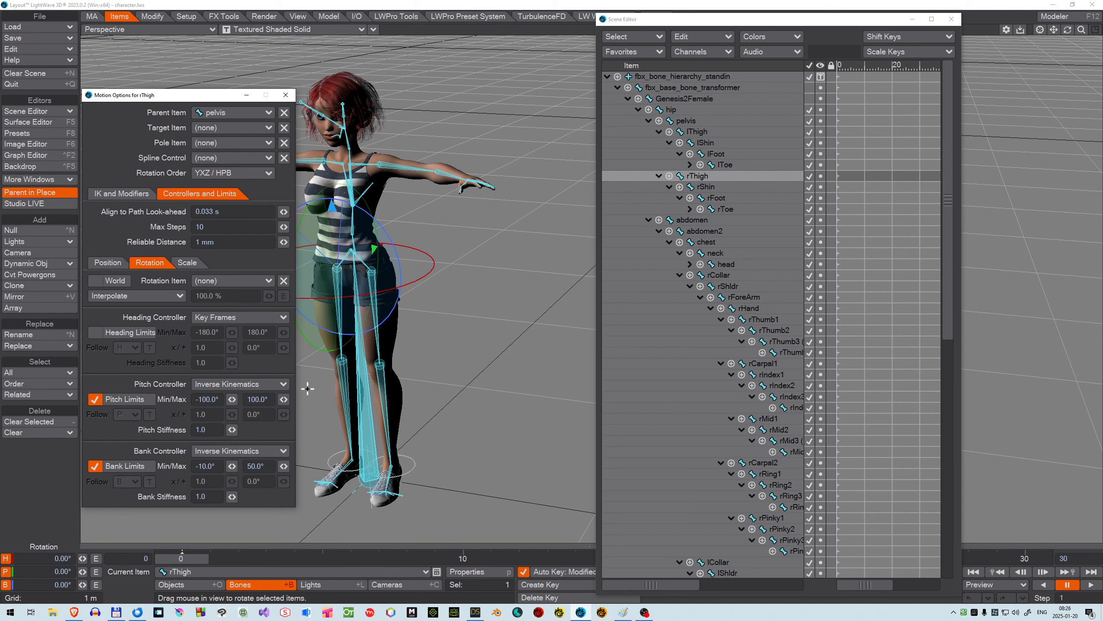
Step: Set the pitch controllers of the lShin and rShin bones to Inverse Kinematics
left_click(706, 144)
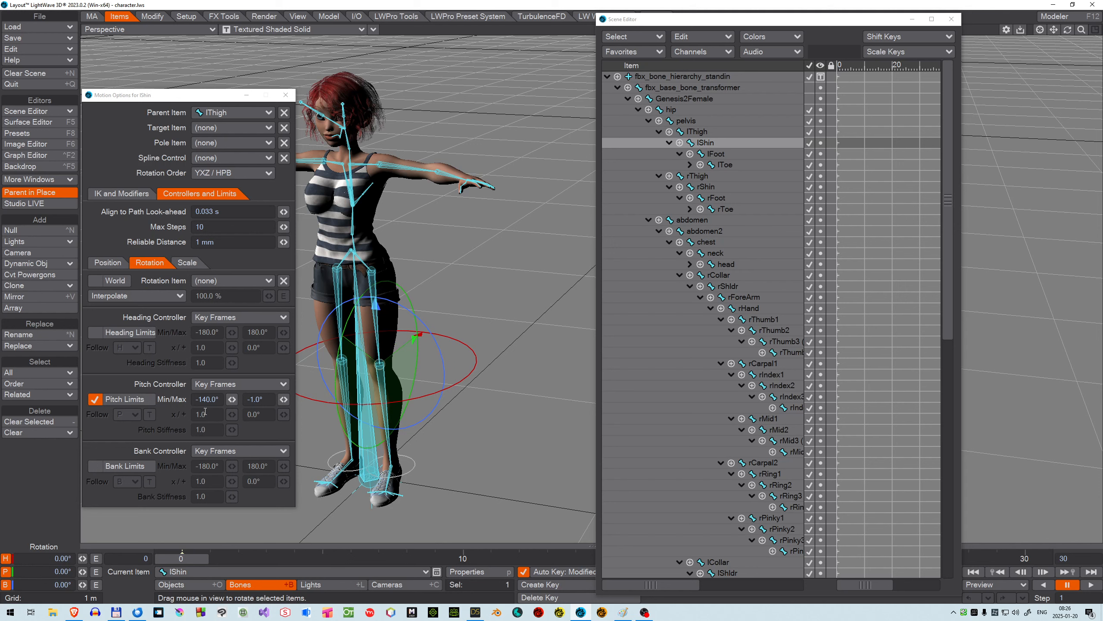
left_click(285, 383)
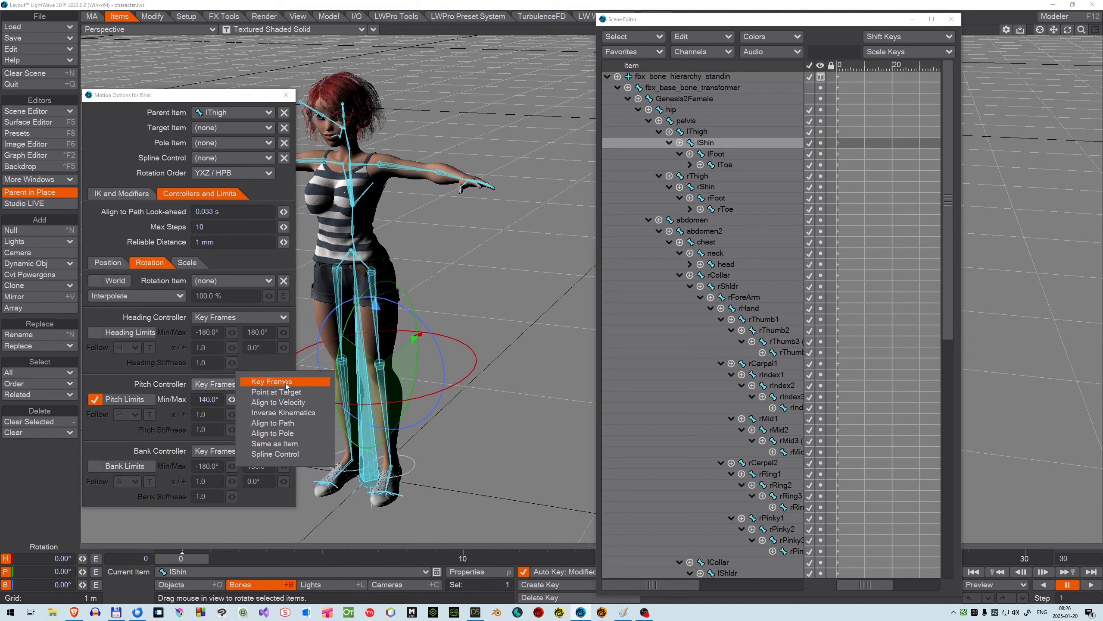
left_click(286, 414)
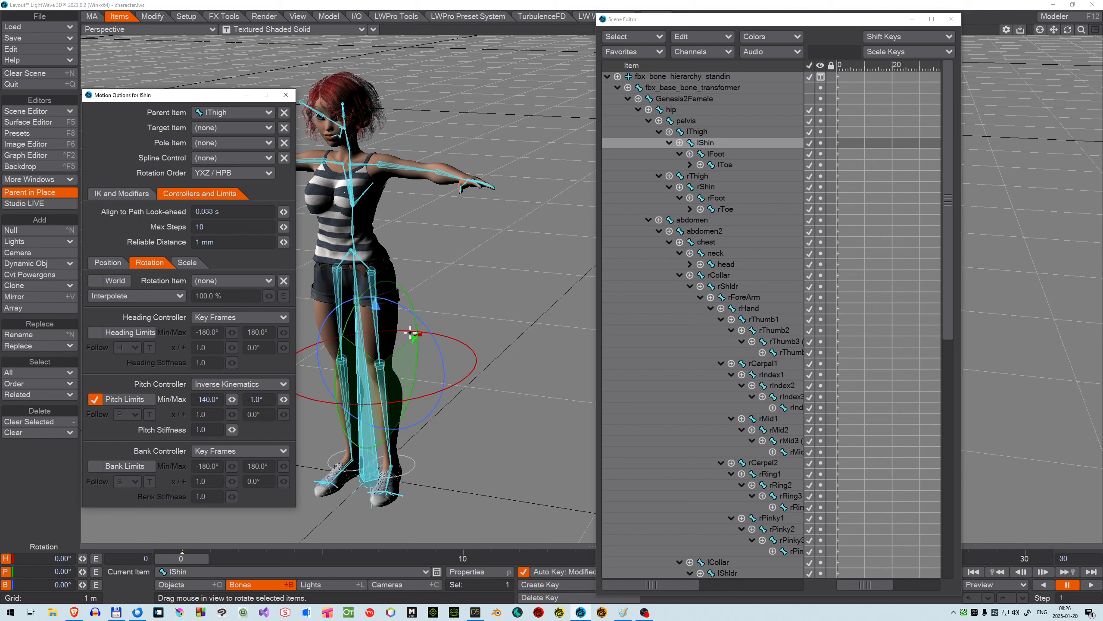
left_click(705, 188)
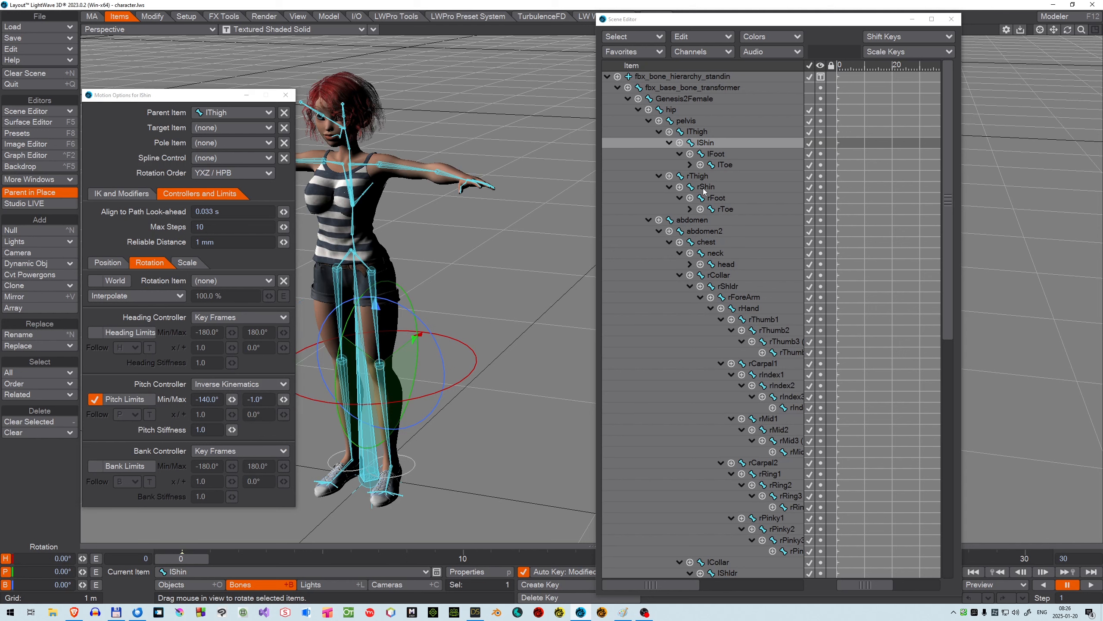
left_click(286, 384)
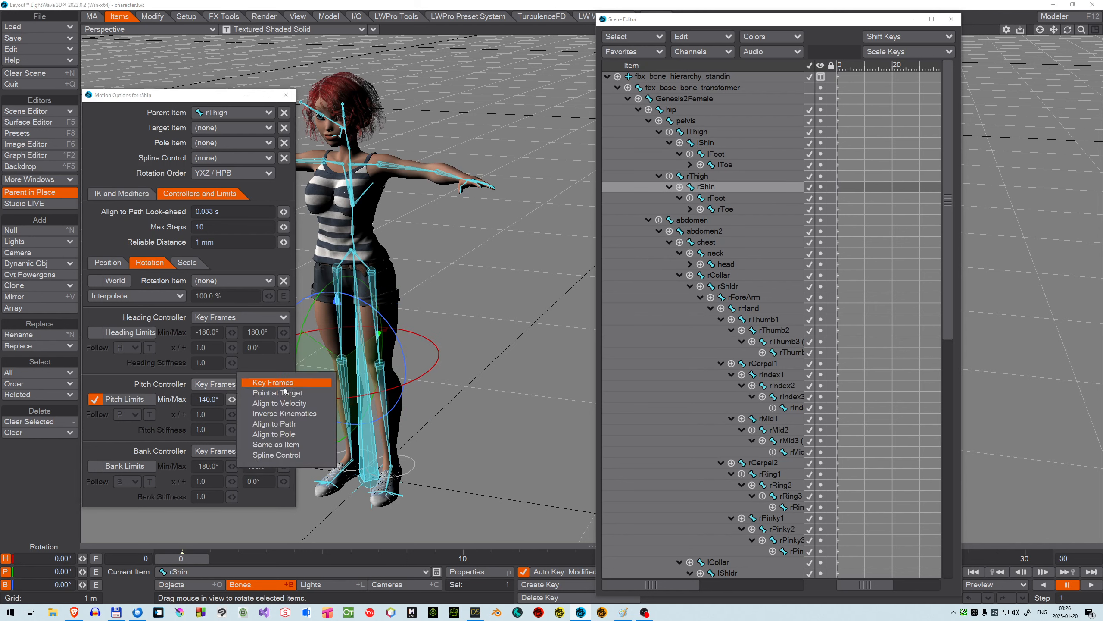
left_click(273, 414)
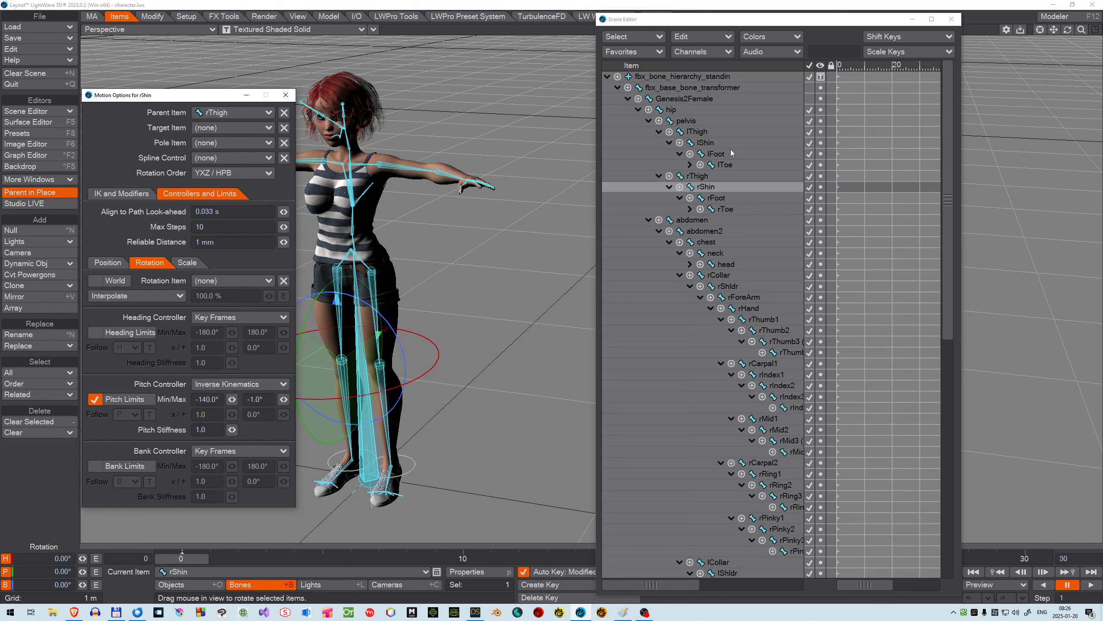
Step: Assign LeftFootGoal as the lFoot bone's goal object and enable Match Goal Orientation and Keep Goal In Reach
left_click(709, 154)
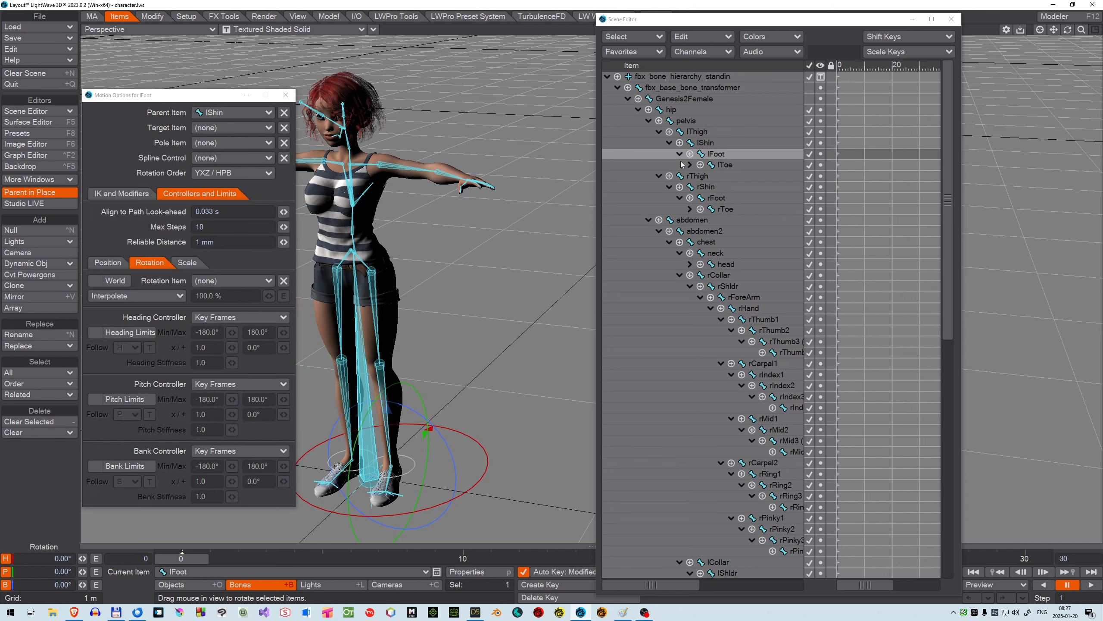
left_click(111, 197)
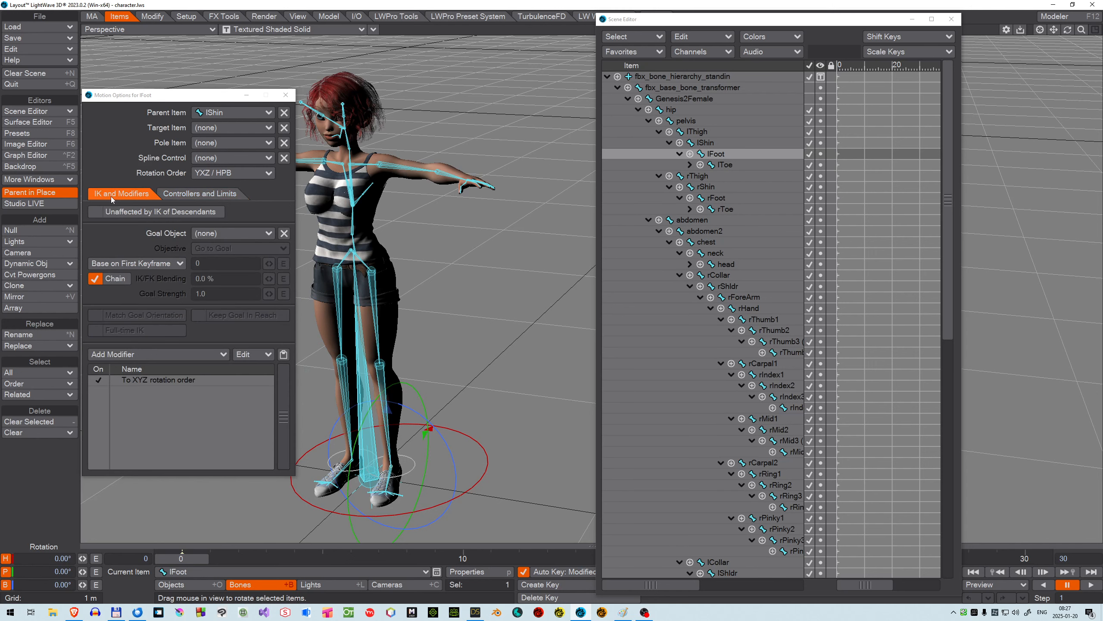
left_click(269, 235)
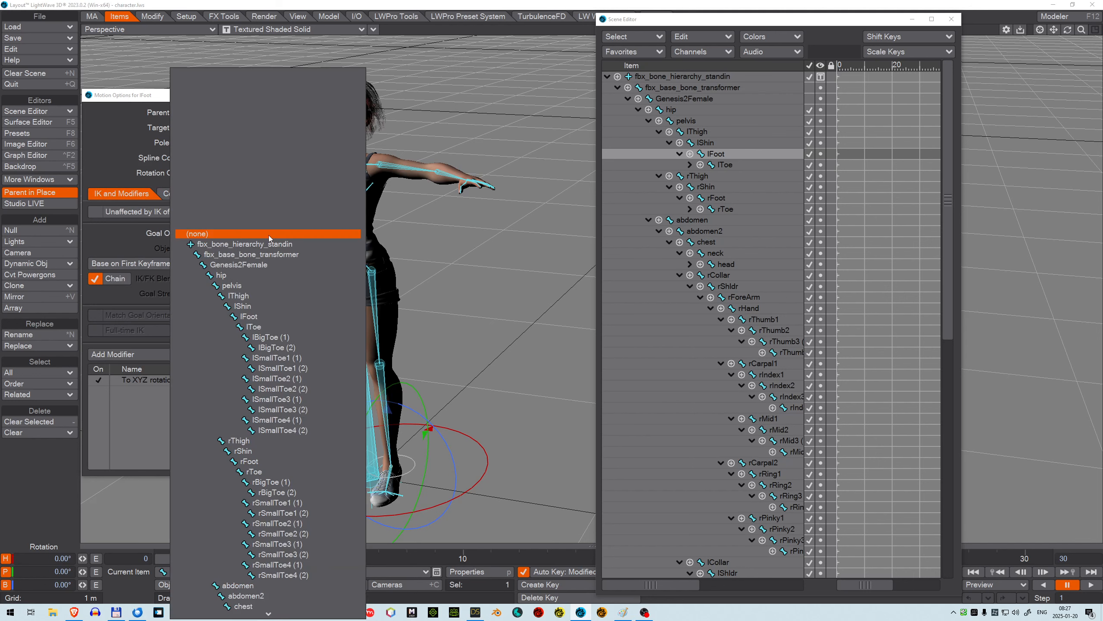
mouse_move(295, 619)
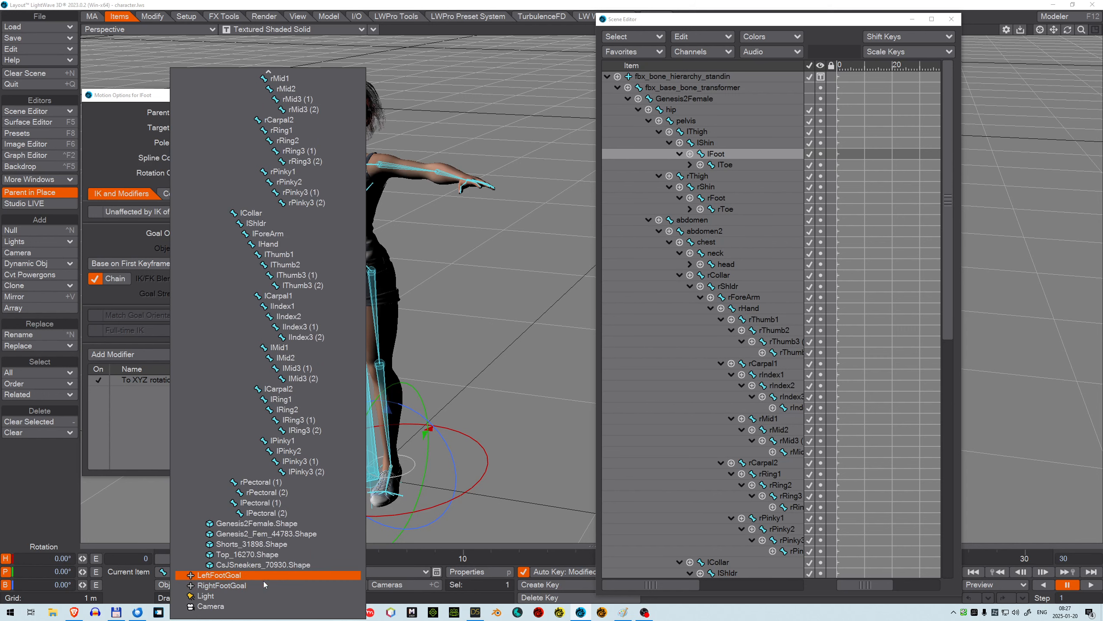
left_click(250, 575)
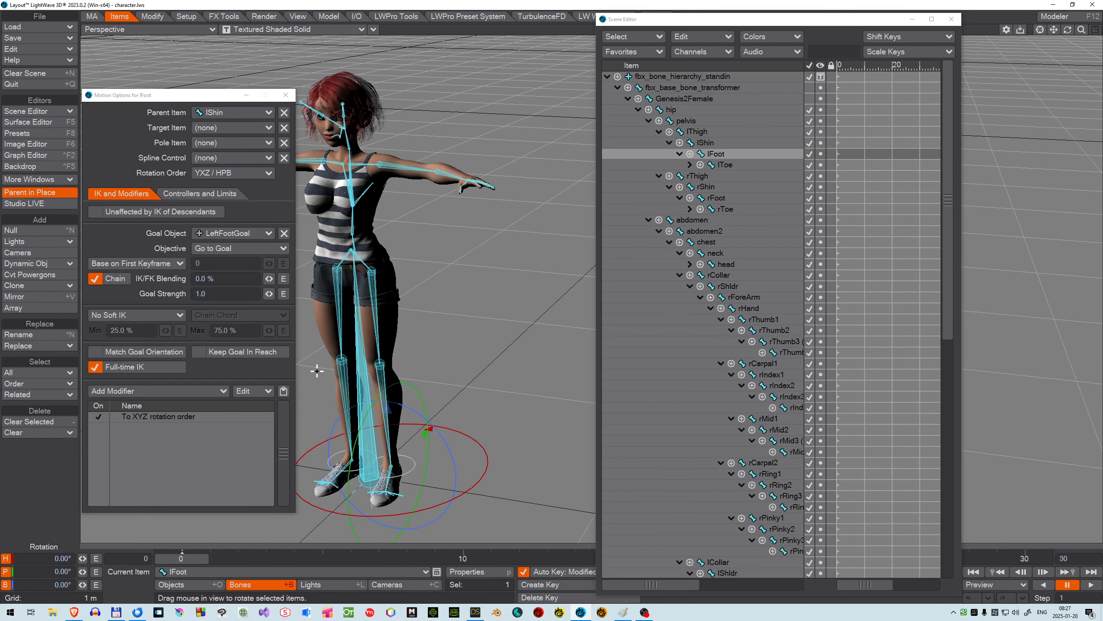
left_click(96, 354)
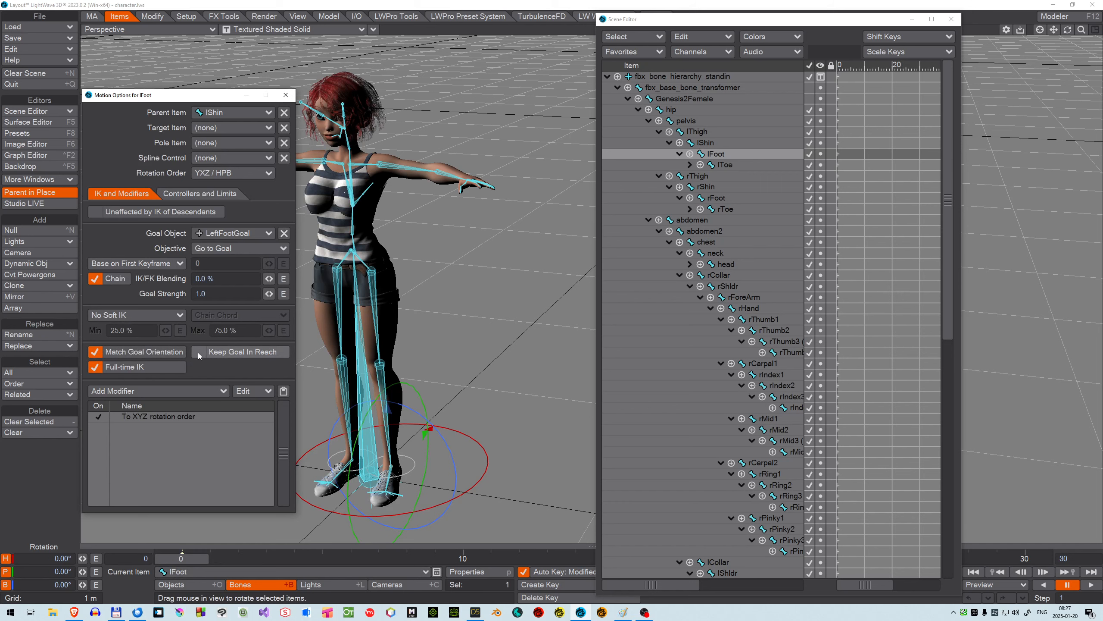
left_click(199, 353)
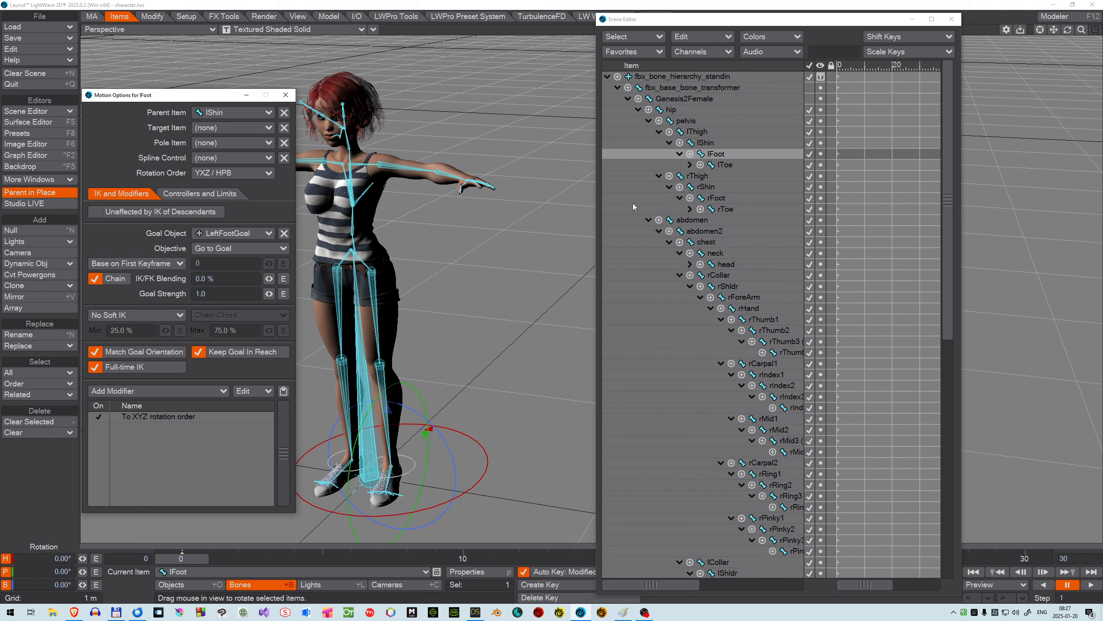
Step: Assign RightFootGoal as the rFoot bone's goal object with Match Goal Orientation and Keep Goal In Reach enabled, and close the motion options
left_click(716, 198)
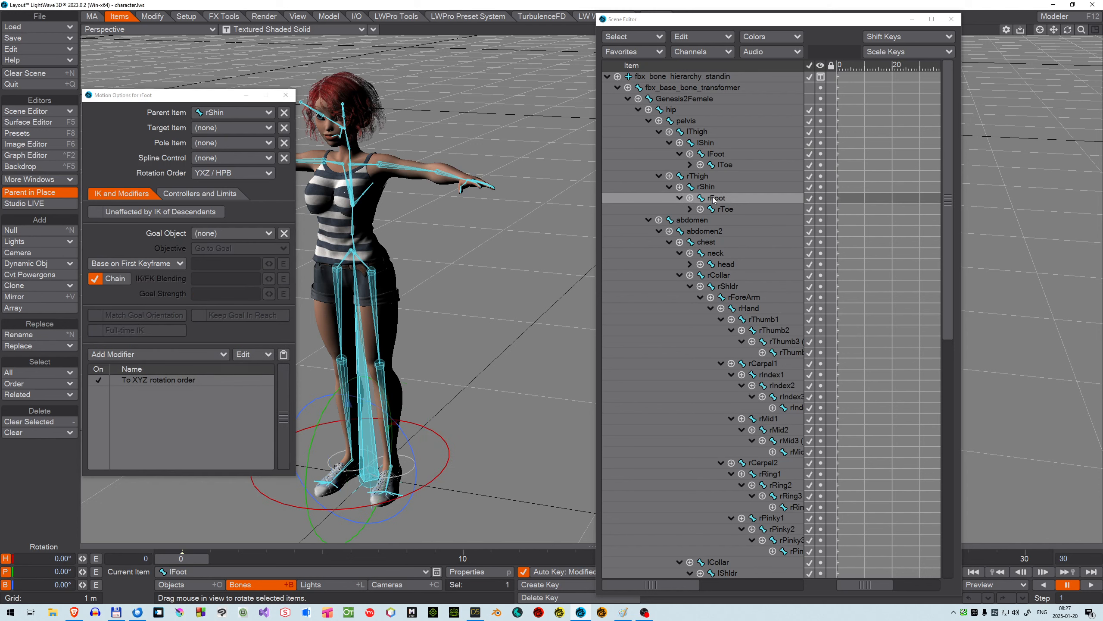
left_click(209, 233)
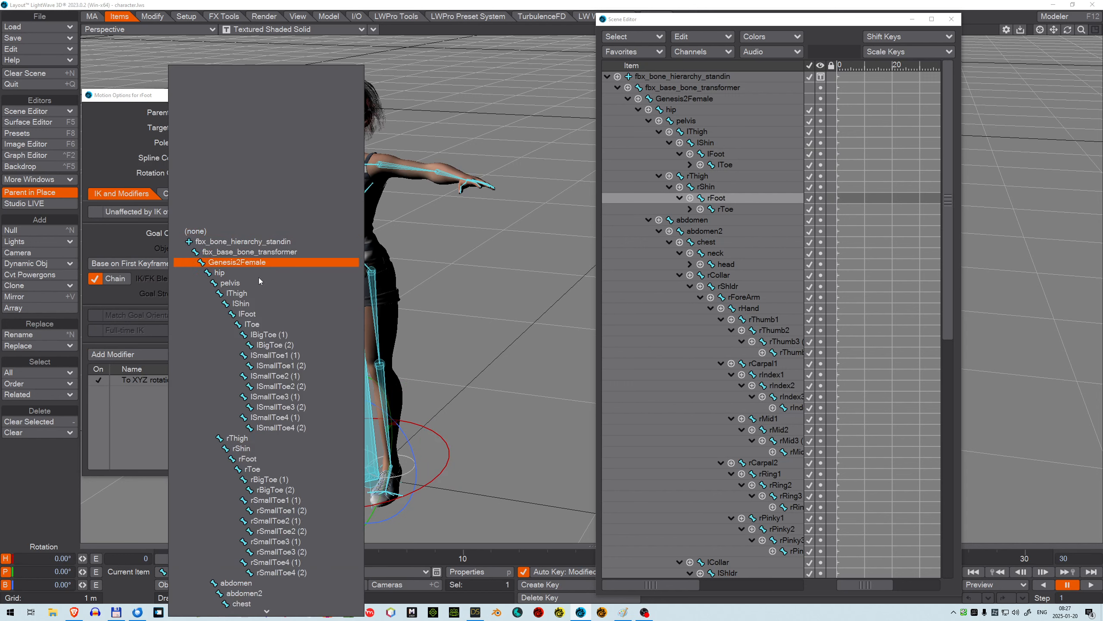
scroll(243, 348, "down", 1)
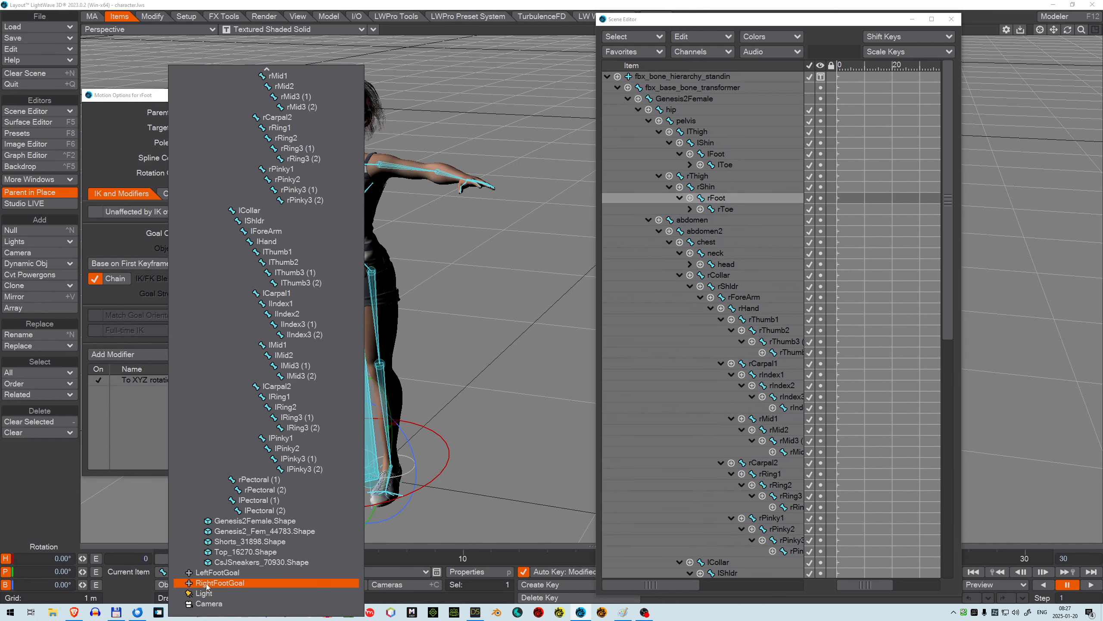
left_click(207, 583)
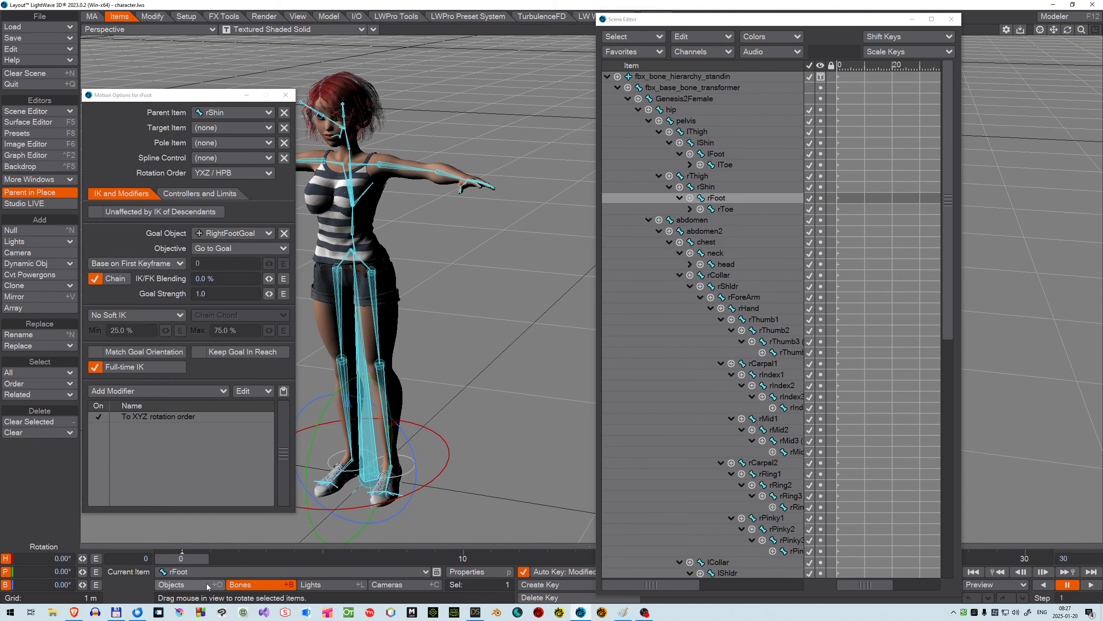
left_click(96, 352)
left_click(200, 353)
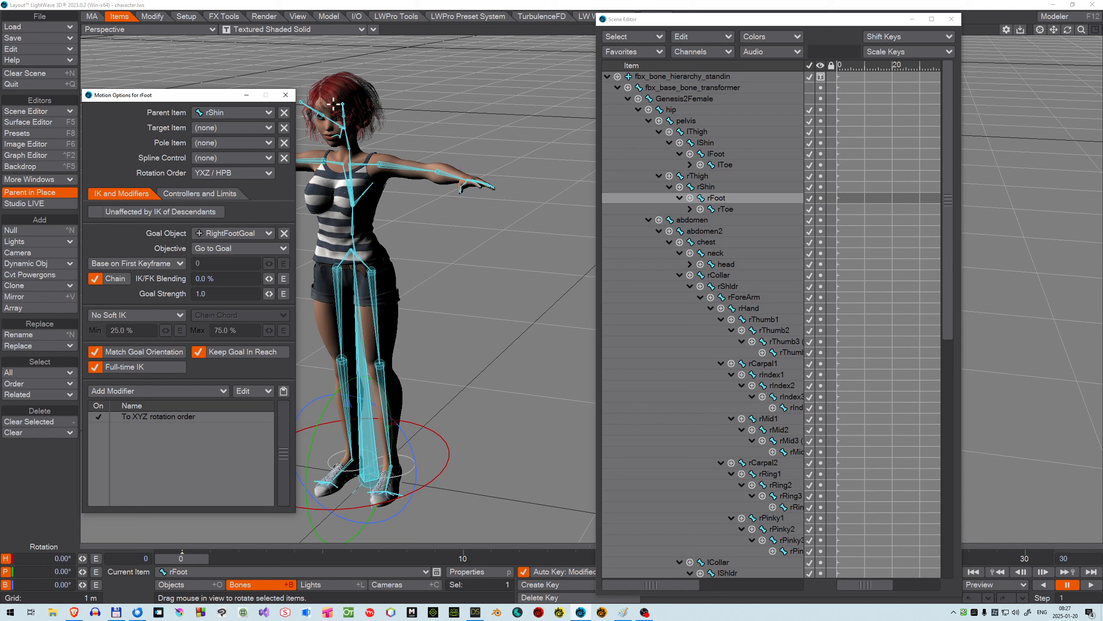
left_click(285, 95)
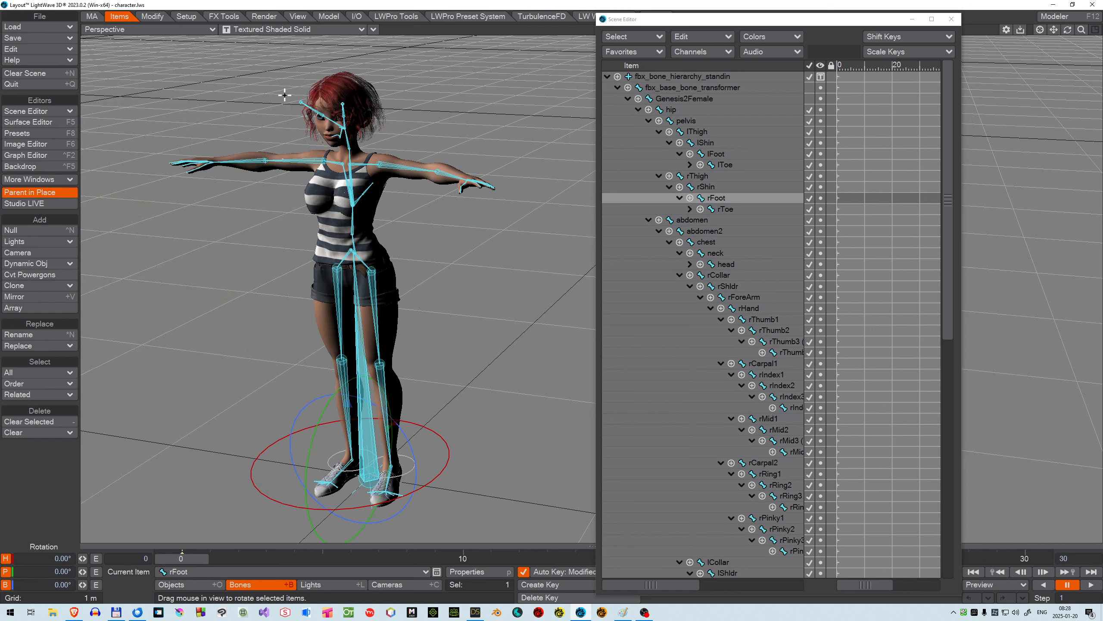
Step: Test the leg IK by lowering the pelvis bone to about -783 mm in Y, and undo the move
left_click(691, 122)
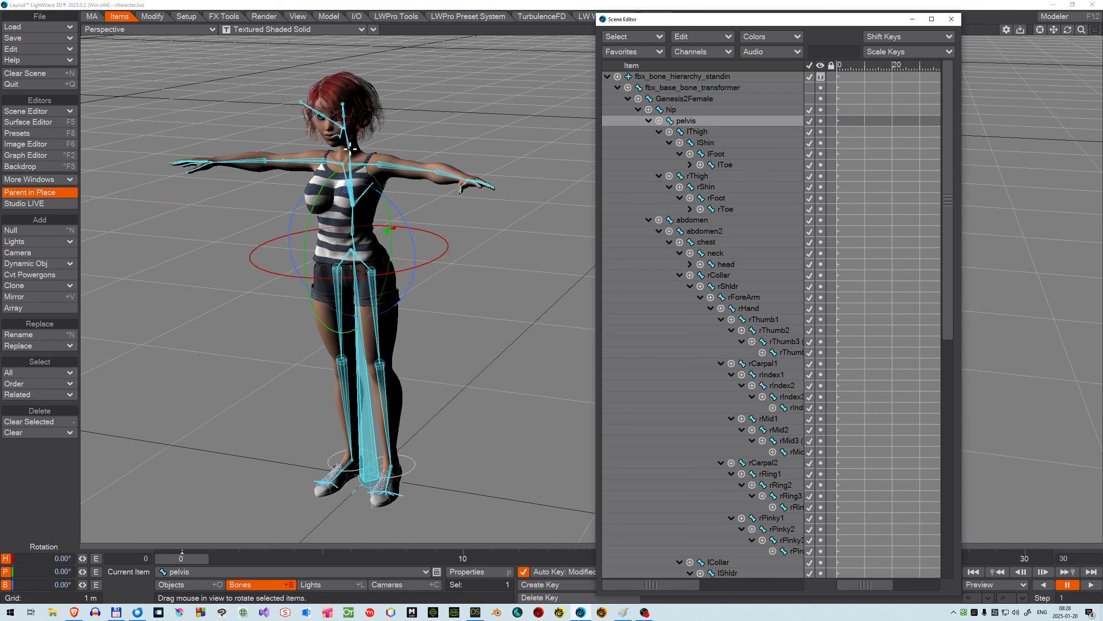
key("t")
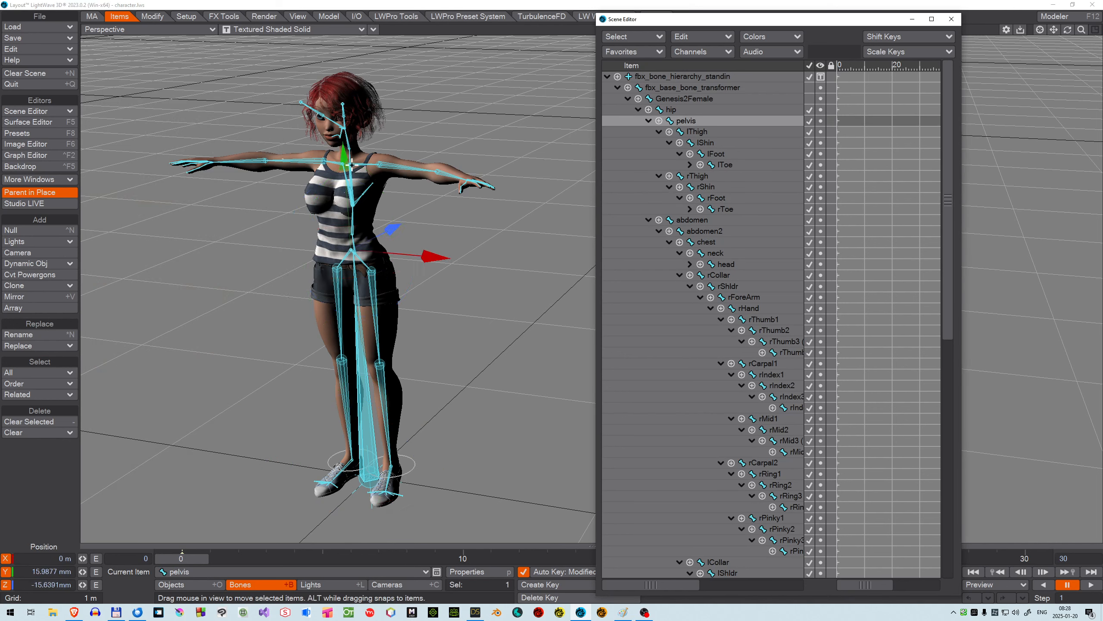
left_click_drag(351, 165, 354, 367)
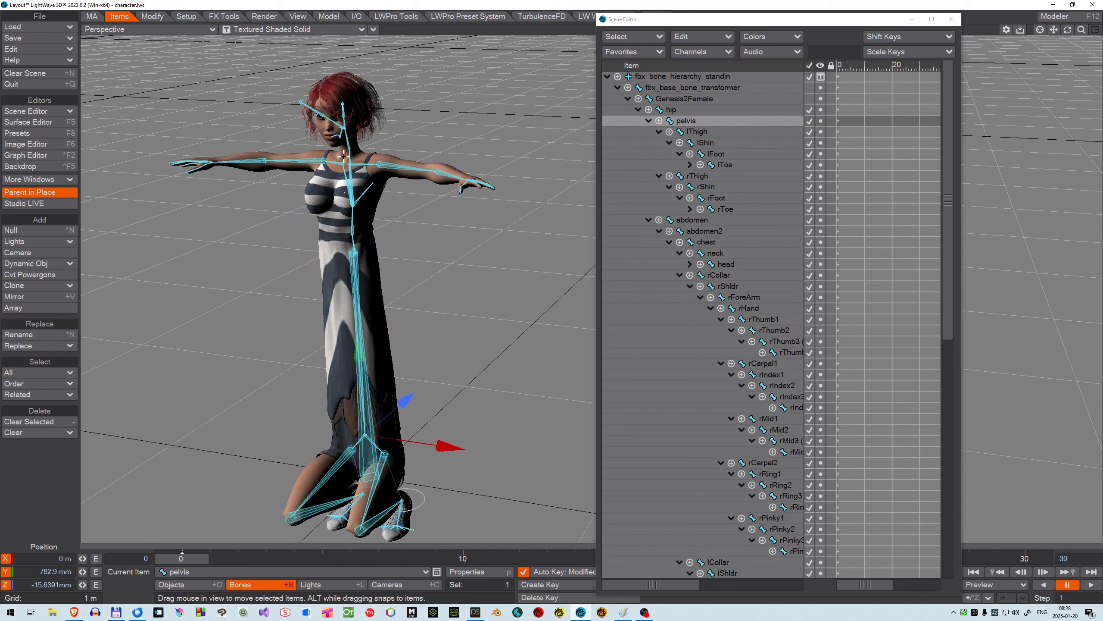
key("ctrl+z")
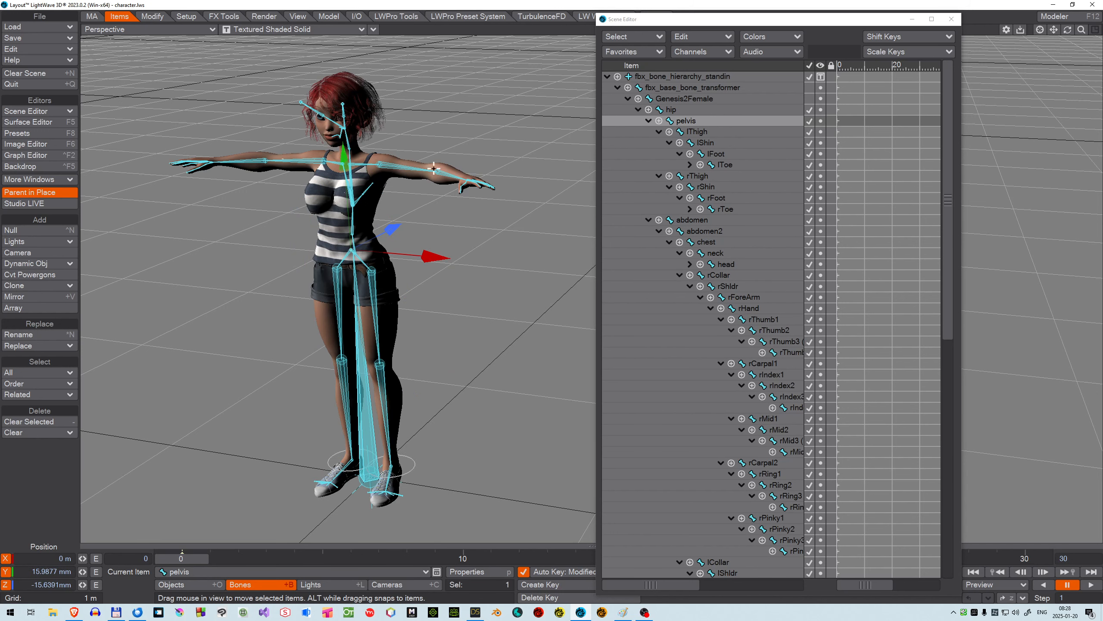
Step: Test the leg IK by lowering the hip bone to about 851 mm in Y, and undo the move
left_click(671, 110)
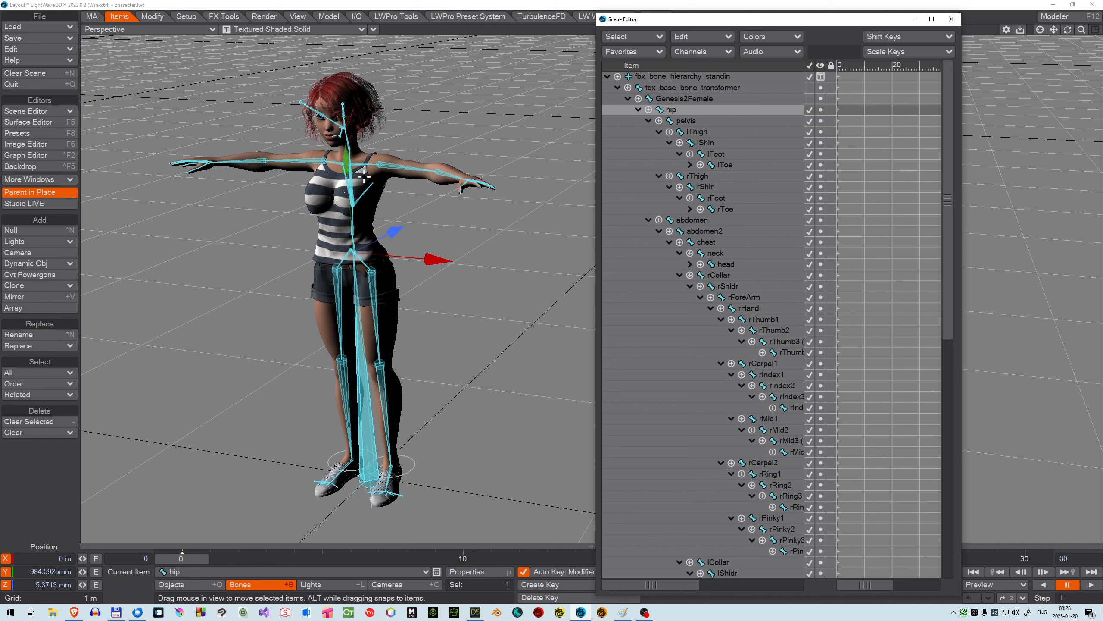
mouse_move(347, 157)
left_mouse_down()
mouse_move(347, 239)
mouse_move(341, 126)
mouse_move(342, 239)
mouse_move(341, 81)
mouse_move(346, 155)
left_mouse_up()
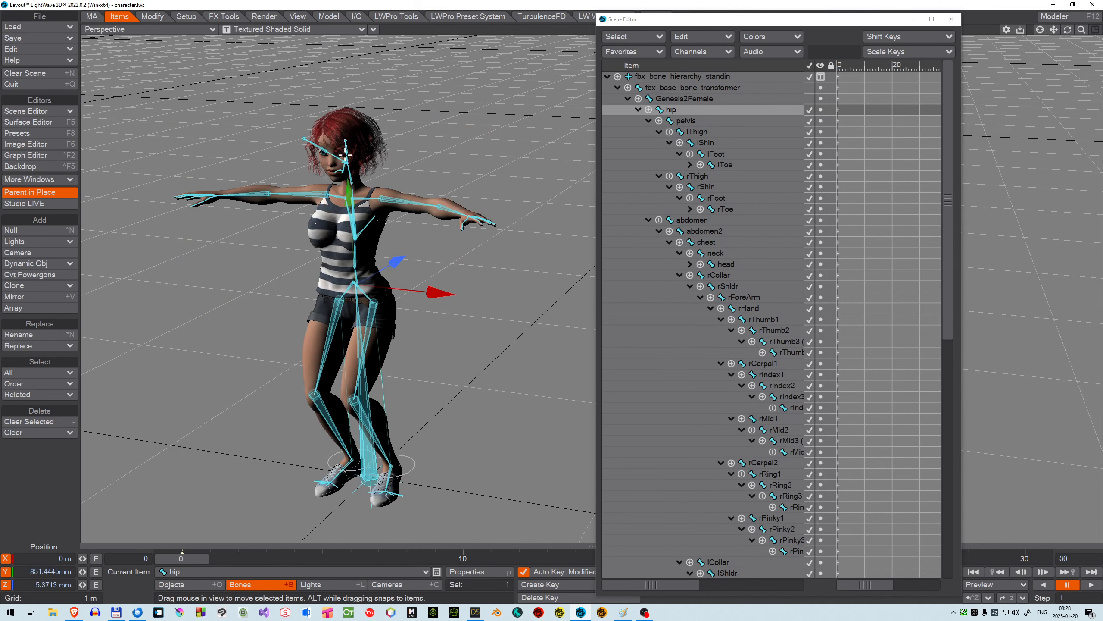
key("ctrl+z")
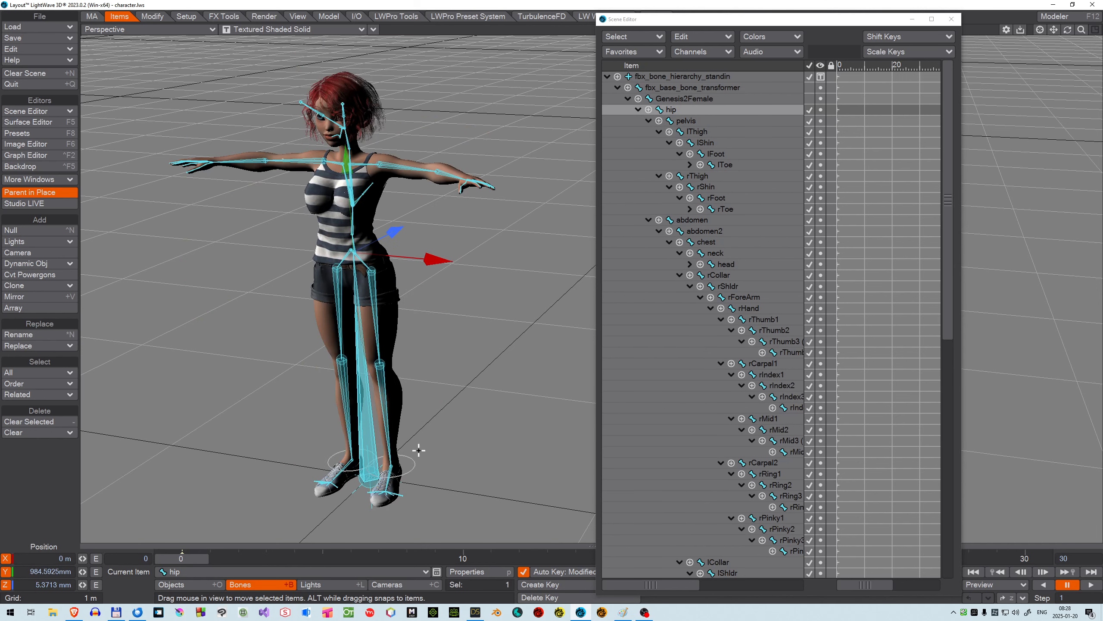
Step: Test the left leg by moving the LeftFootGoal null to about X 551 mm and Y 378 mm, and undo the moves
left_click(415, 467)
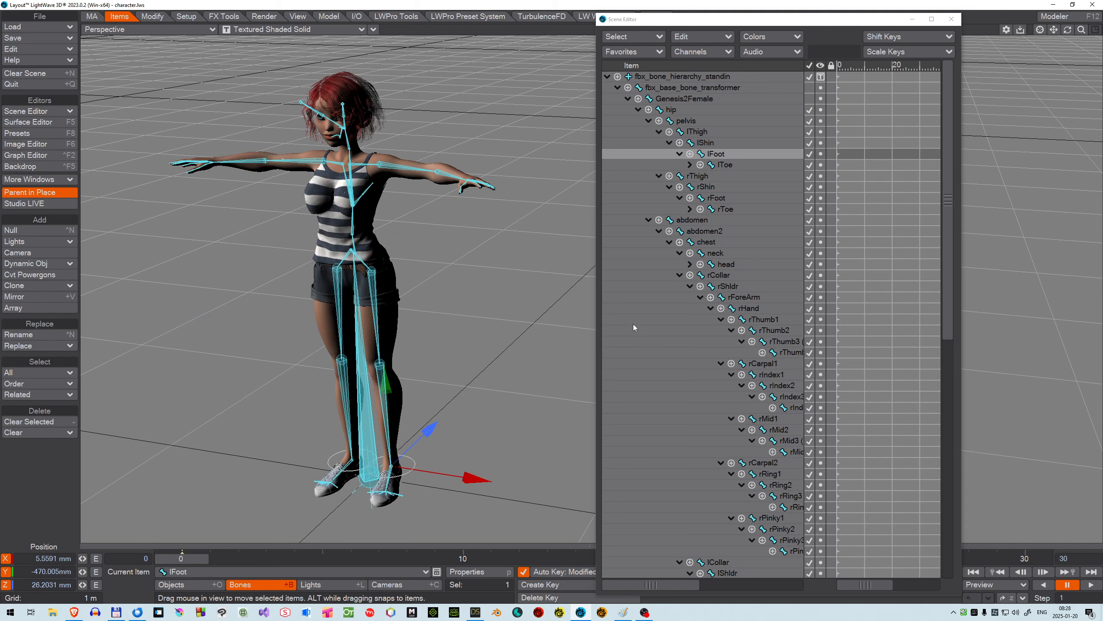
left_click(173, 584)
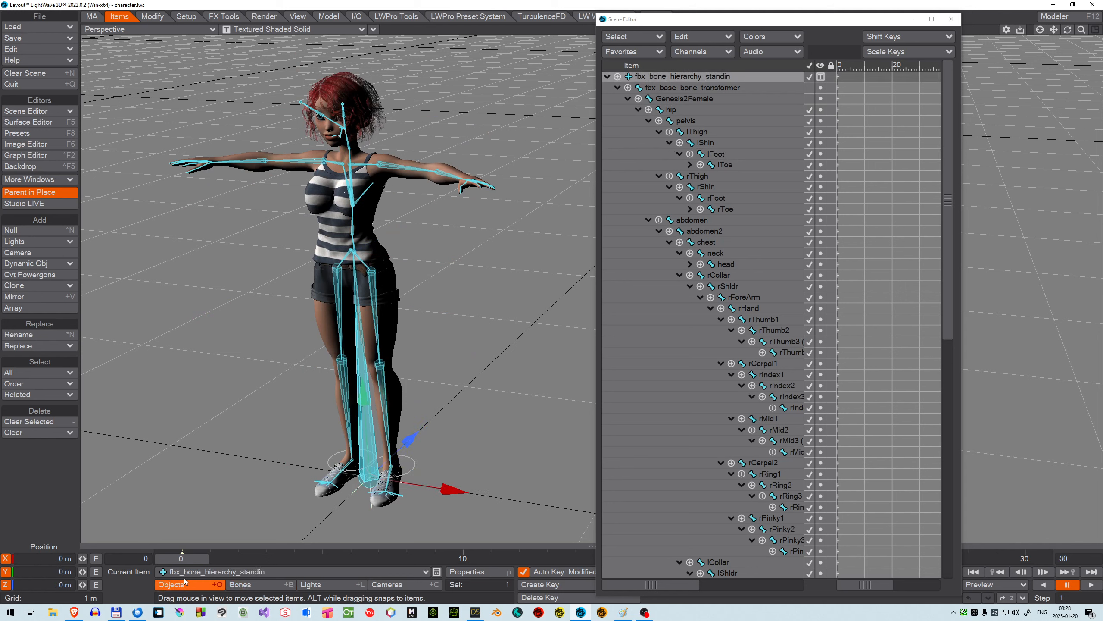
left_click(186, 572)
left_click(184, 591)
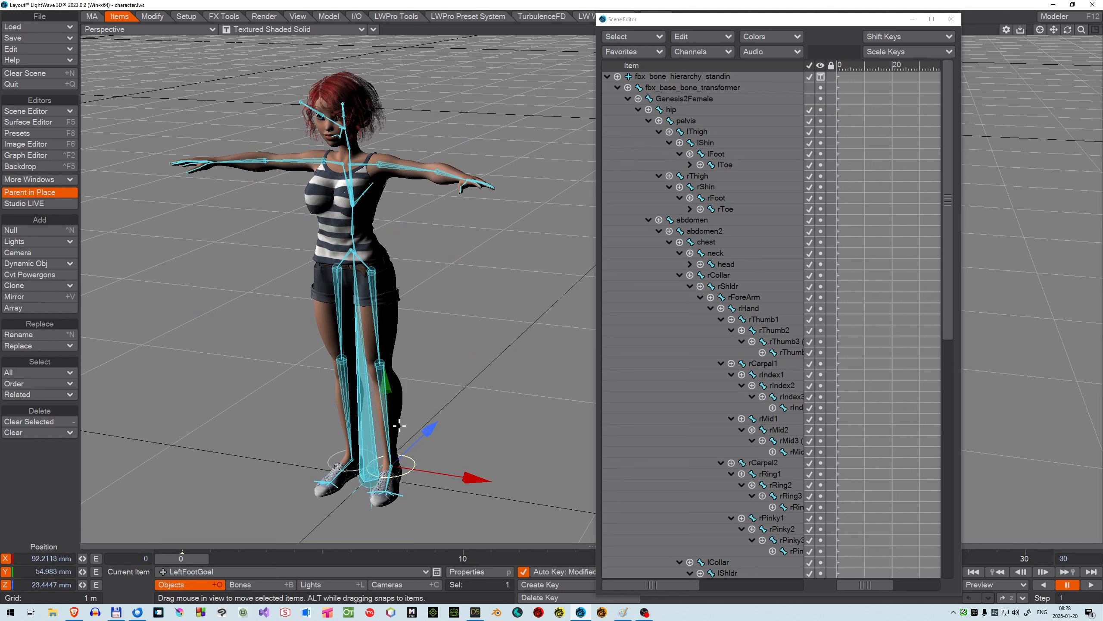
left_click_drag(386, 385, 377, 307)
left_click_drag(467, 407, 489, 413)
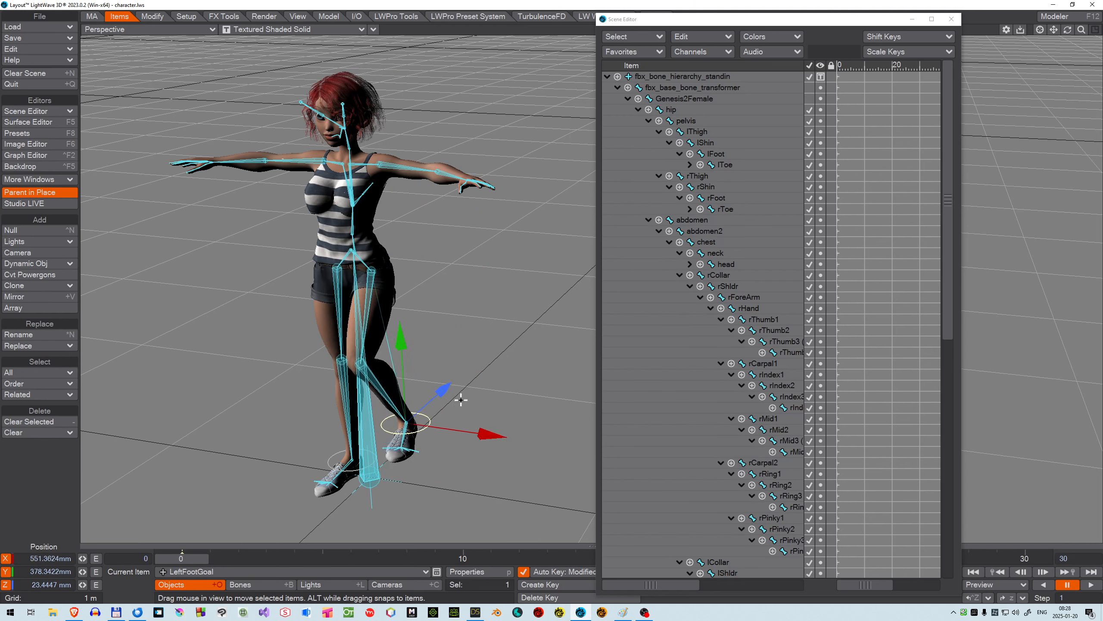
key("ctrl+z")
key("ctrl+z")
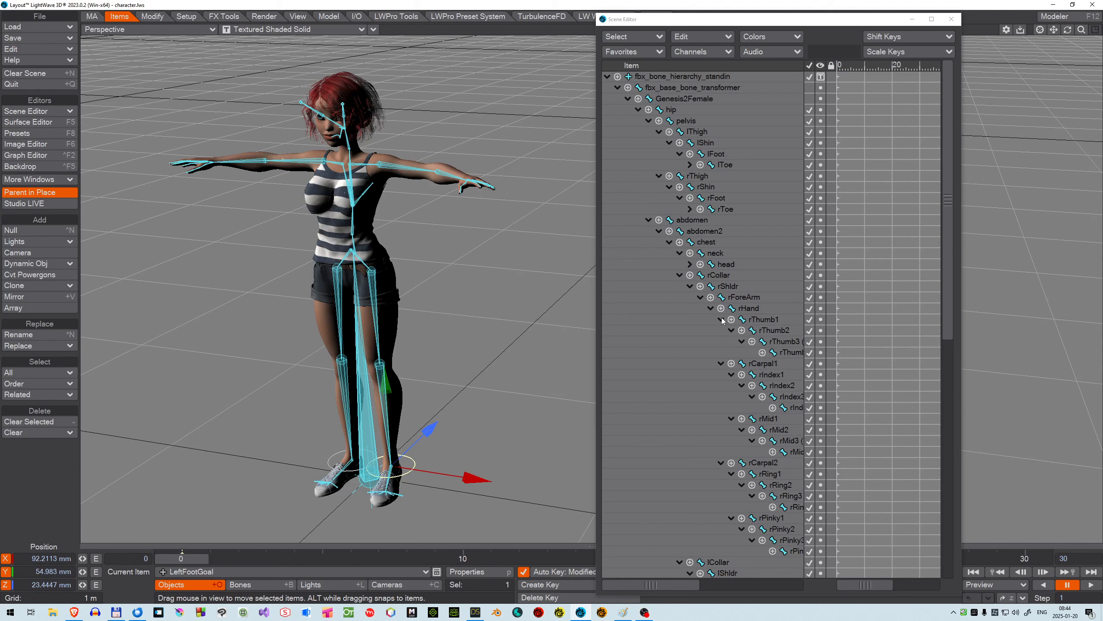
Step: Collapse the rHand and lHand bone hierarchies and open the rForeArm bone's rotation controllers and limits in its motion options
left_click(711, 309)
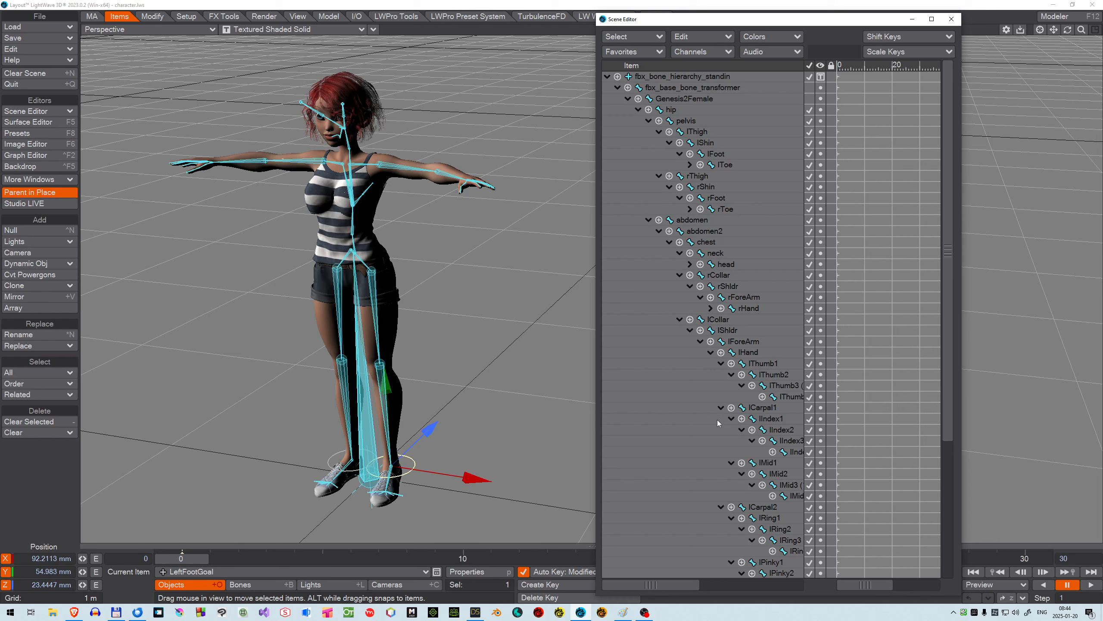
left_click(711, 353)
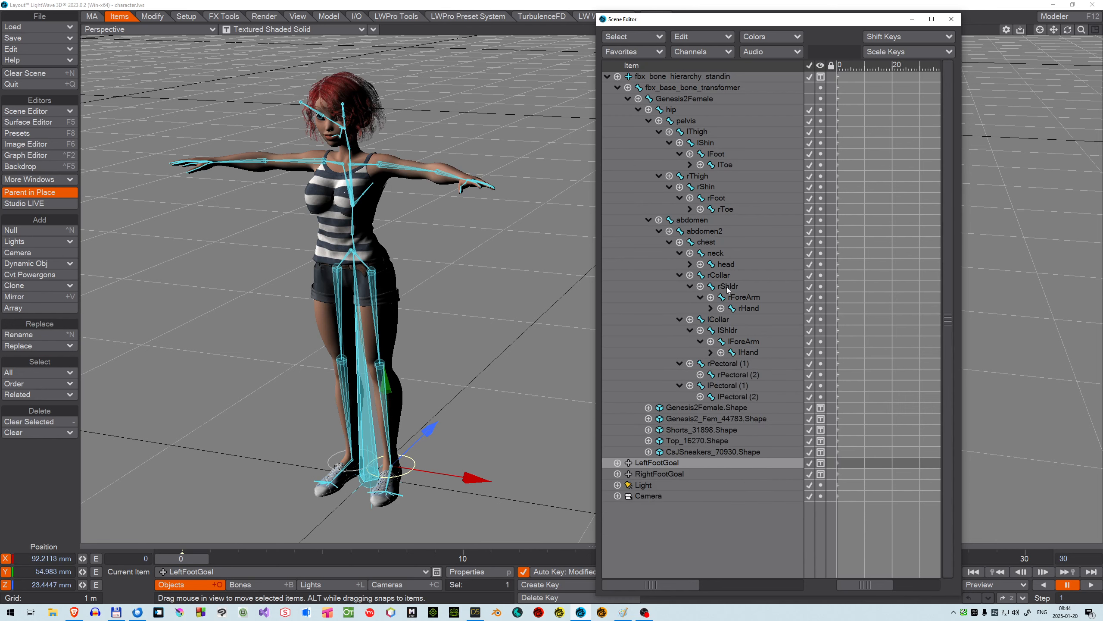
left_click(741, 298)
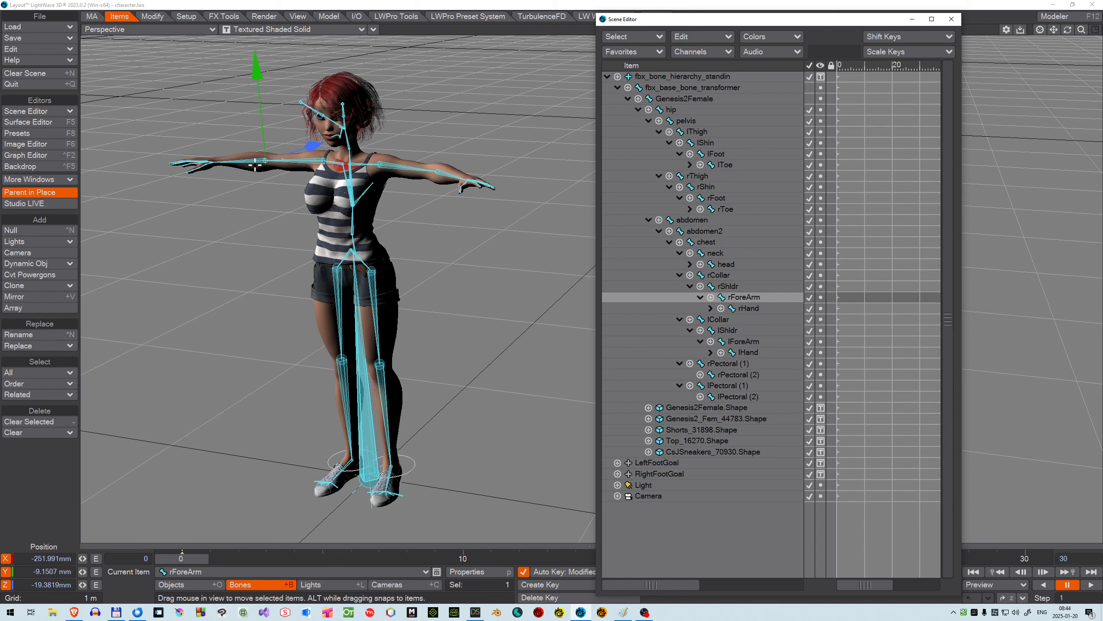
key("m")
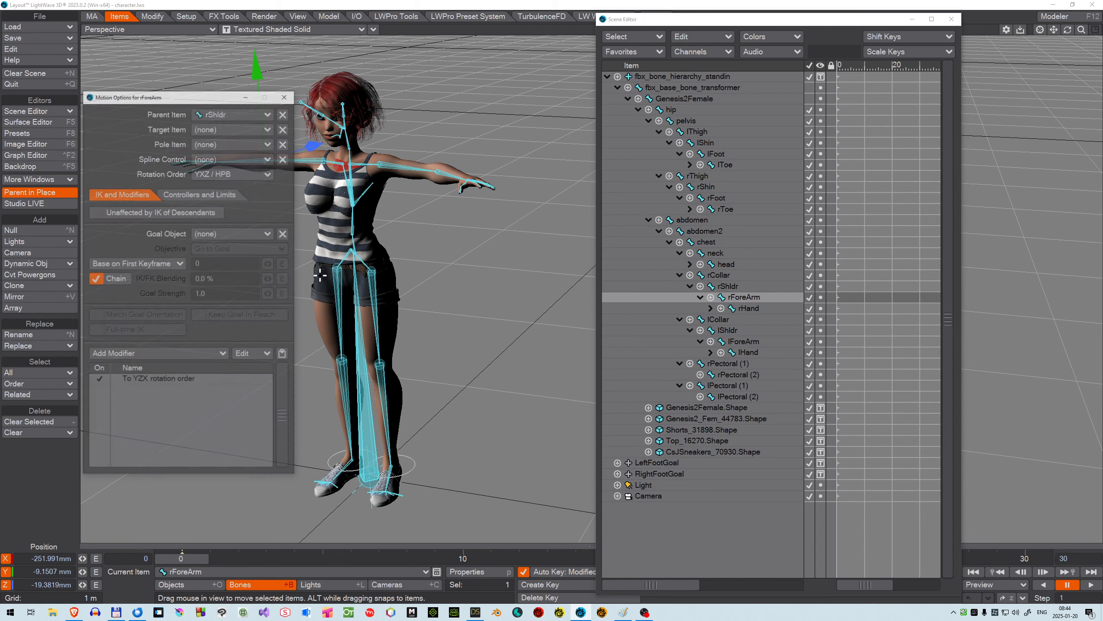
left_click_drag(169, 96, 138, 96)
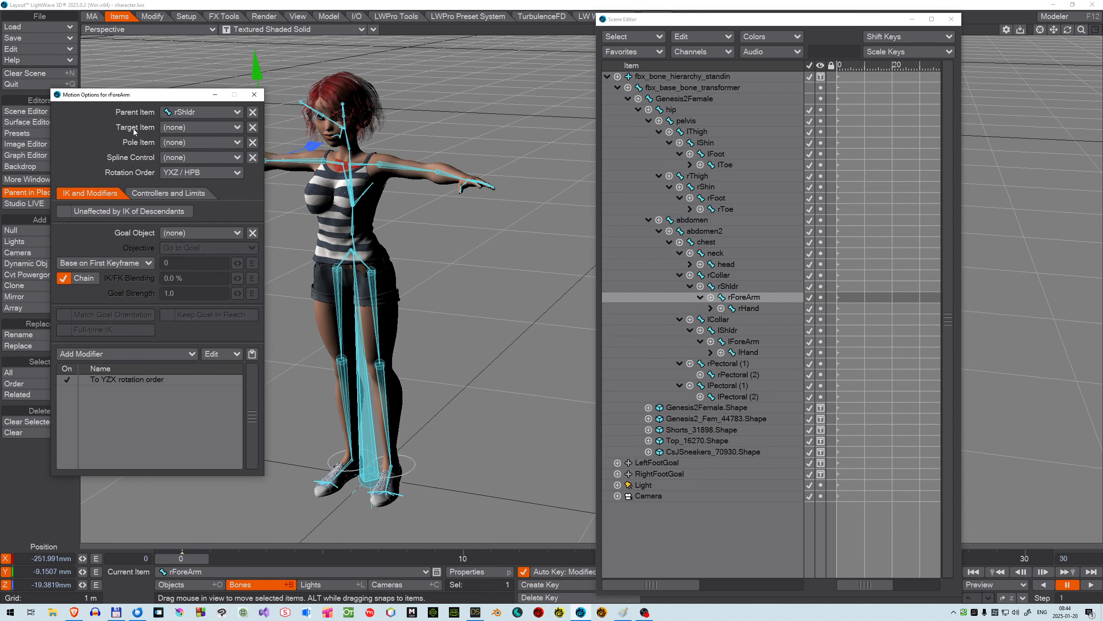
left_click(160, 193)
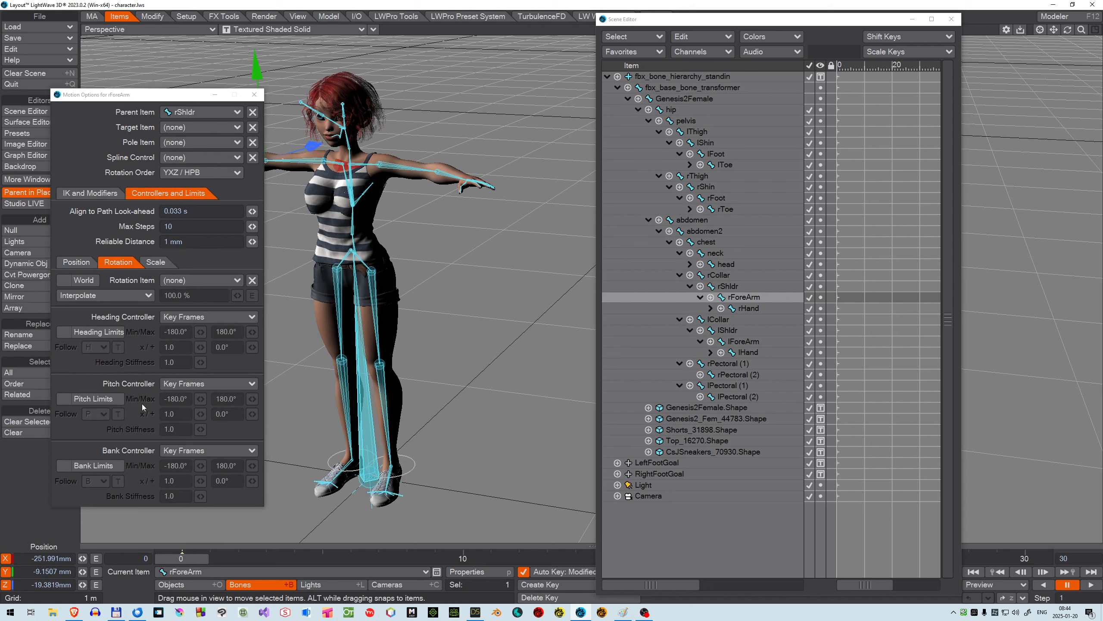
left_click_drag(140, 99, 567, 145)
key("y")
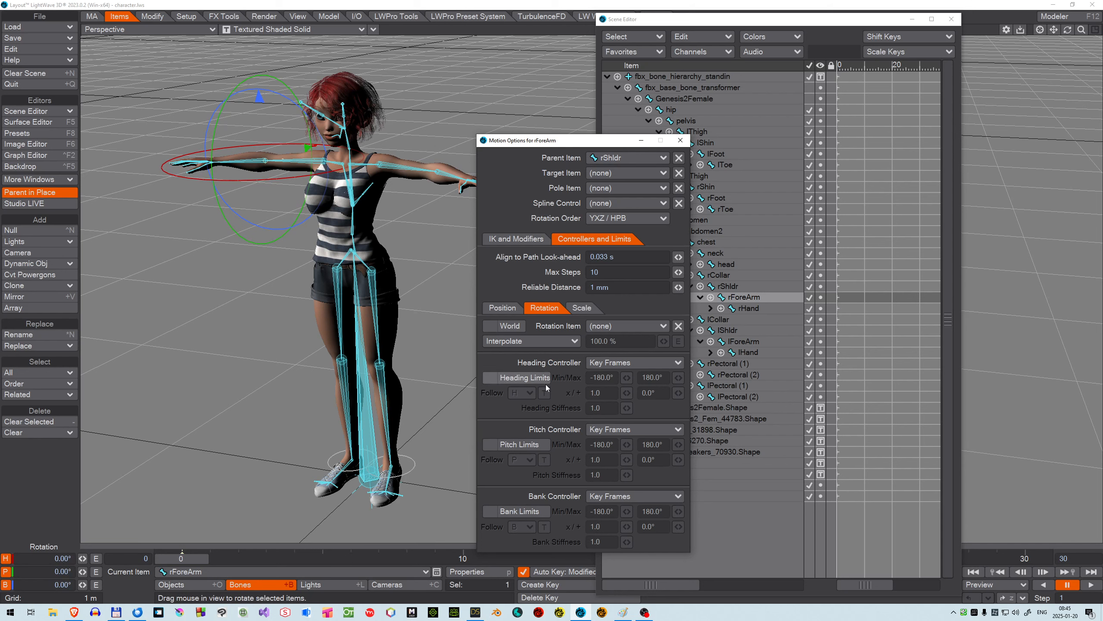
Step: Enable heading limits on the rForeArm bone with a minimum of -120° and a maximum of -1°
left_click(487, 377)
left_click(612, 377)
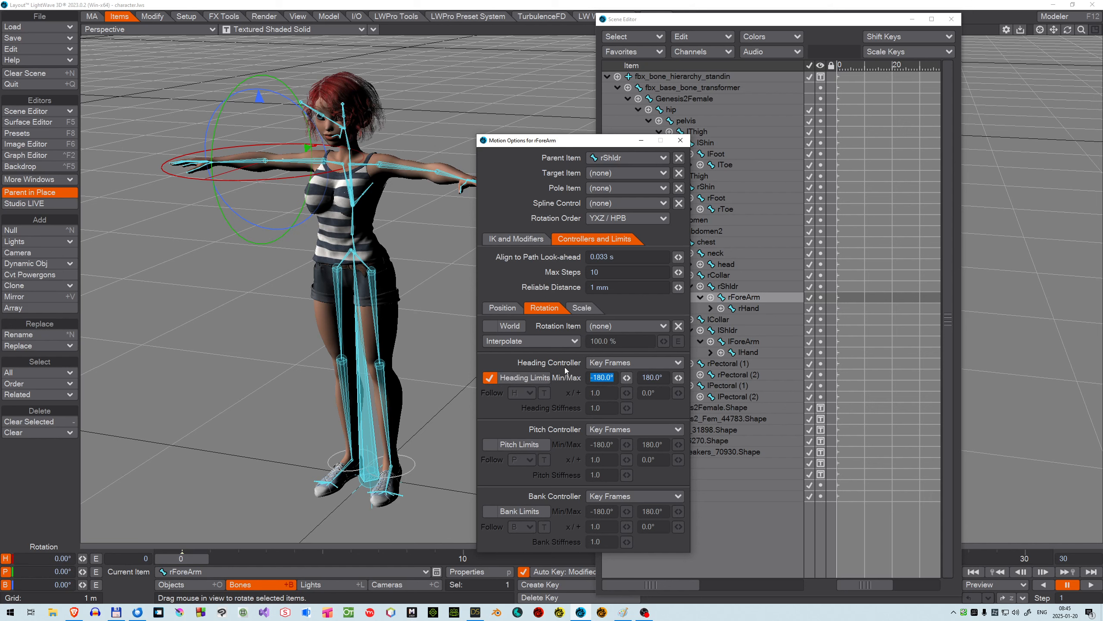
type("-120")
key("Tab")
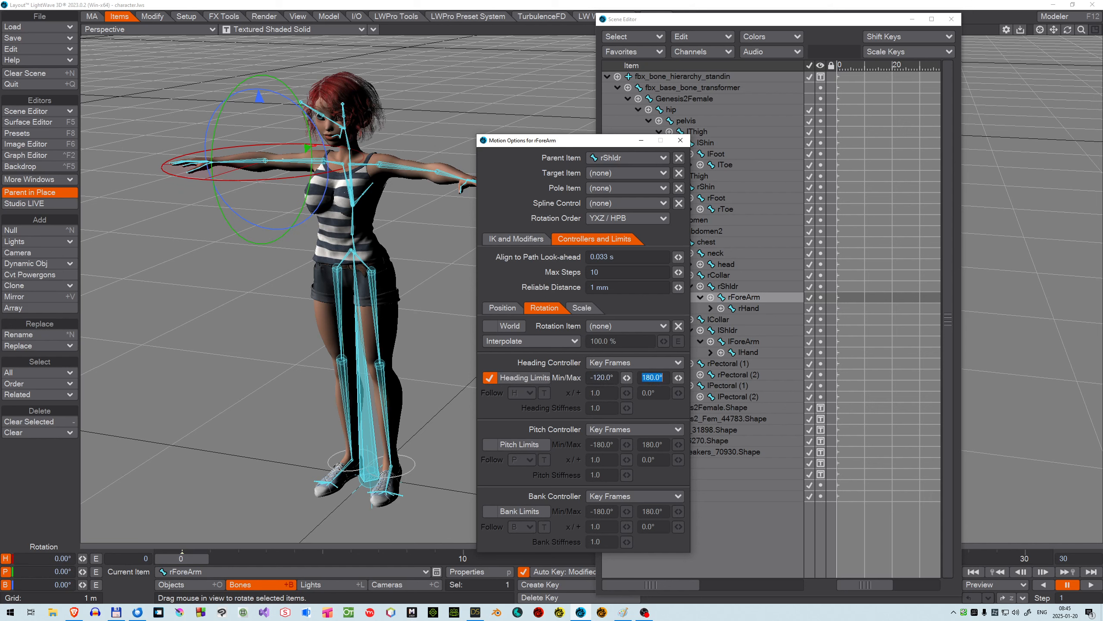
type("-1")
key("Tab")
Step: Enable heading limits on the lForeArm bone with a minimum of 1° and a maximum of 120°
left_click_drag(717, 20, 814, 22)
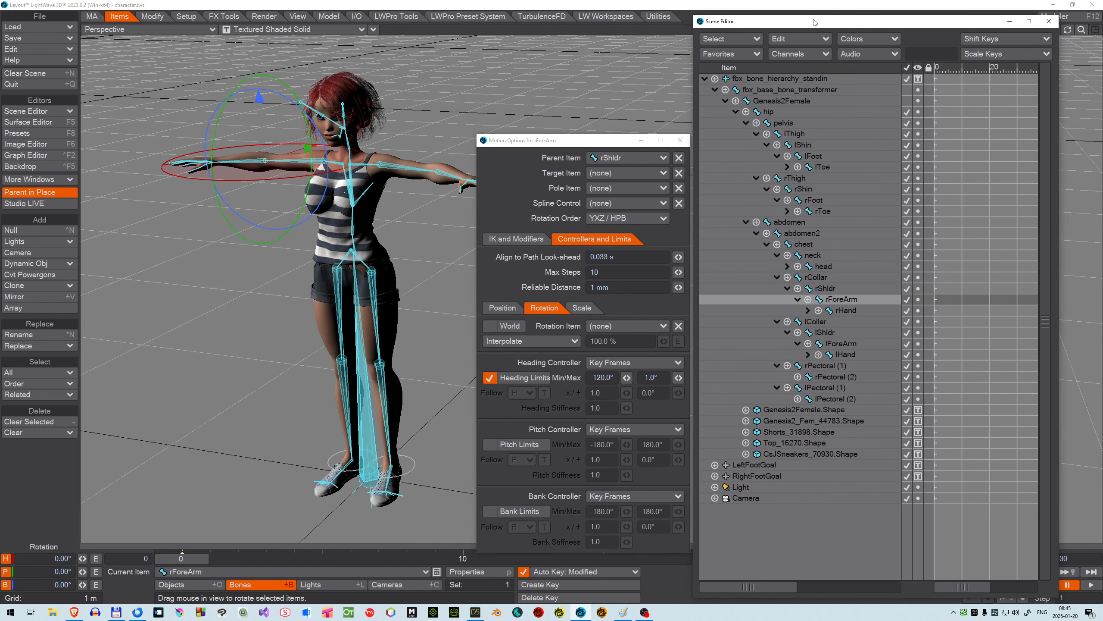
left_click(839, 344)
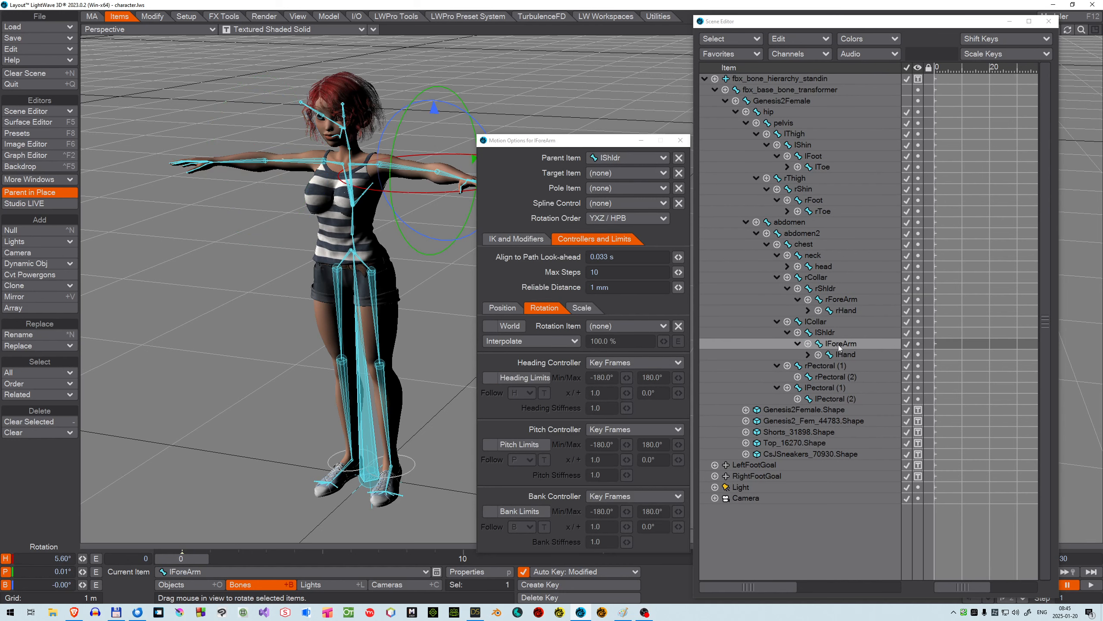
left_click(504, 377)
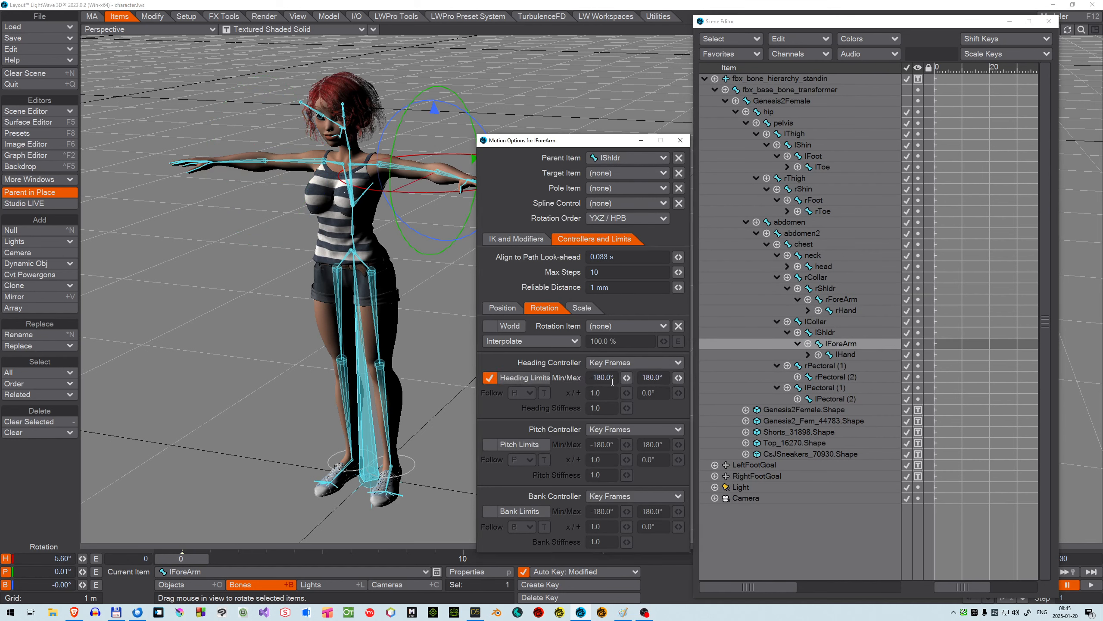
left_click(616, 376)
type("1")
key("Tab")
type("120")
key("Tab")
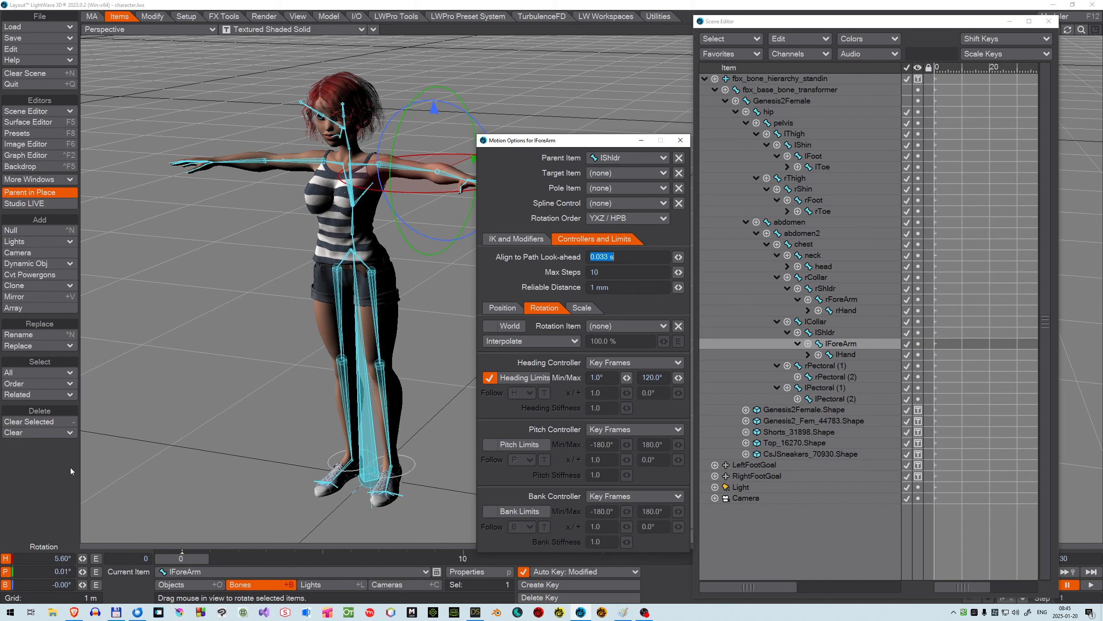
Step: Add a null named LeftHandGoal shaped as a Ring on the X axis, with XRay off and a scale of 10 cm
left_click(28, 232)
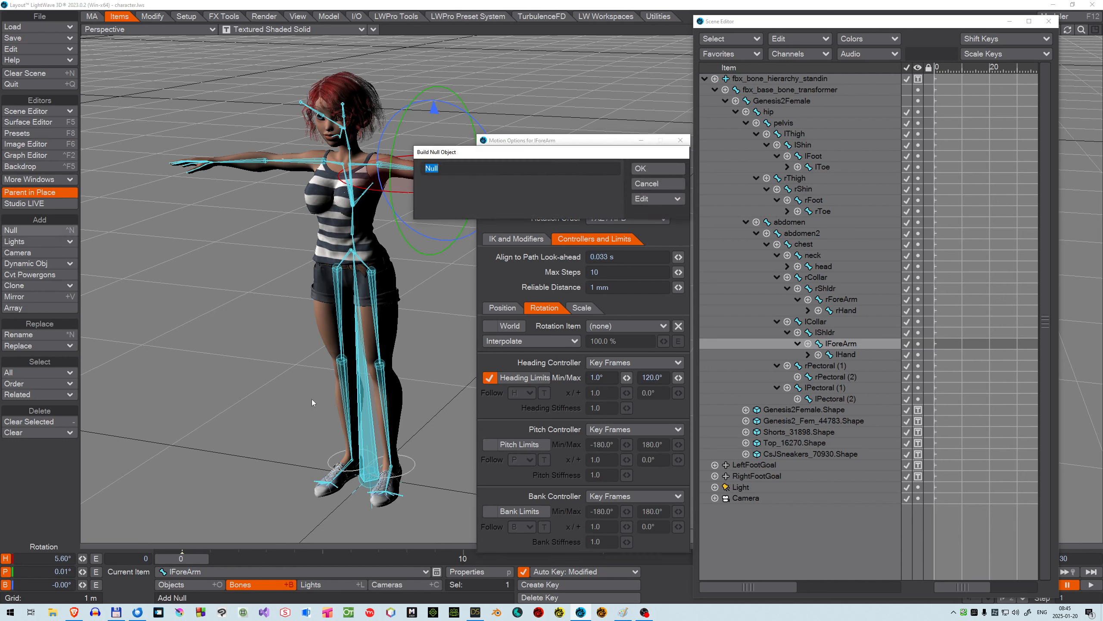
type("LeftHandGoal")
left_click(647, 198)
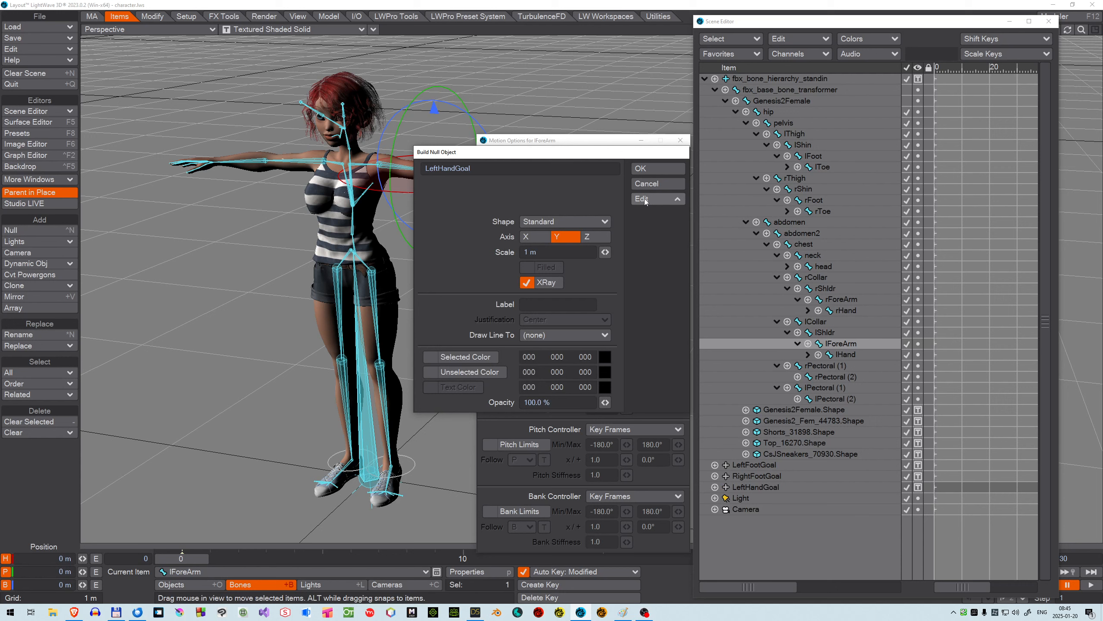
left_click(556, 220)
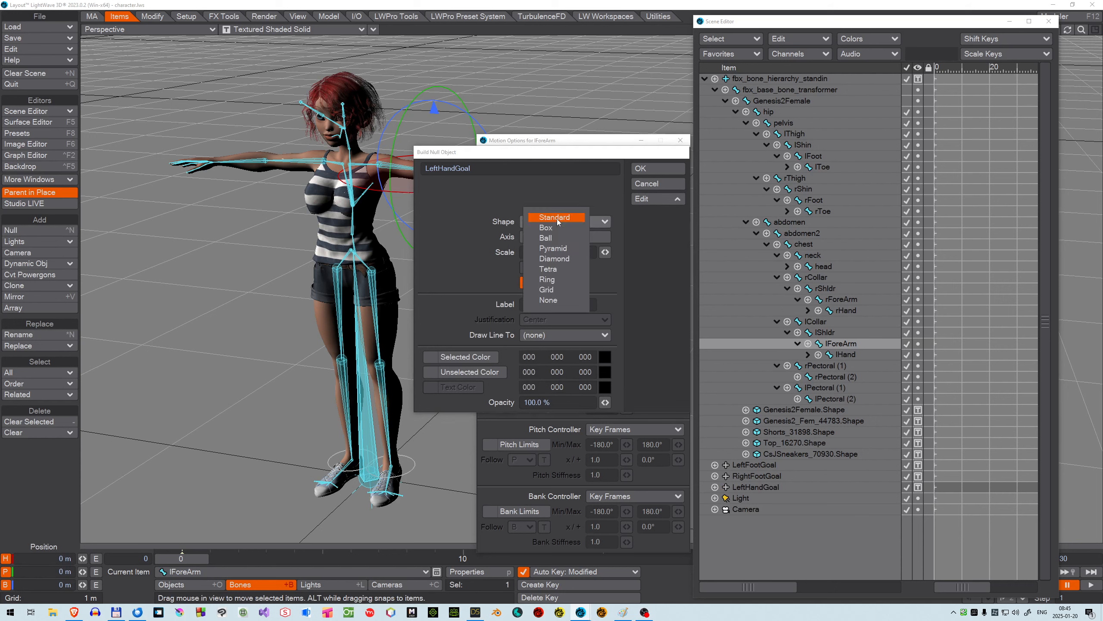
left_click(555, 277)
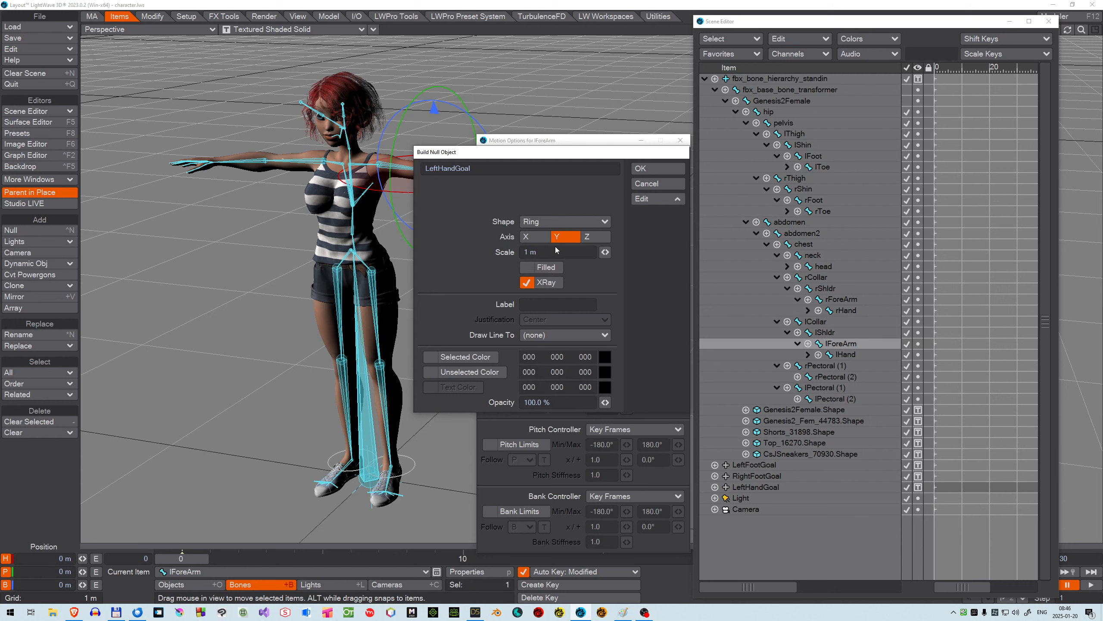
left_click(535, 238)
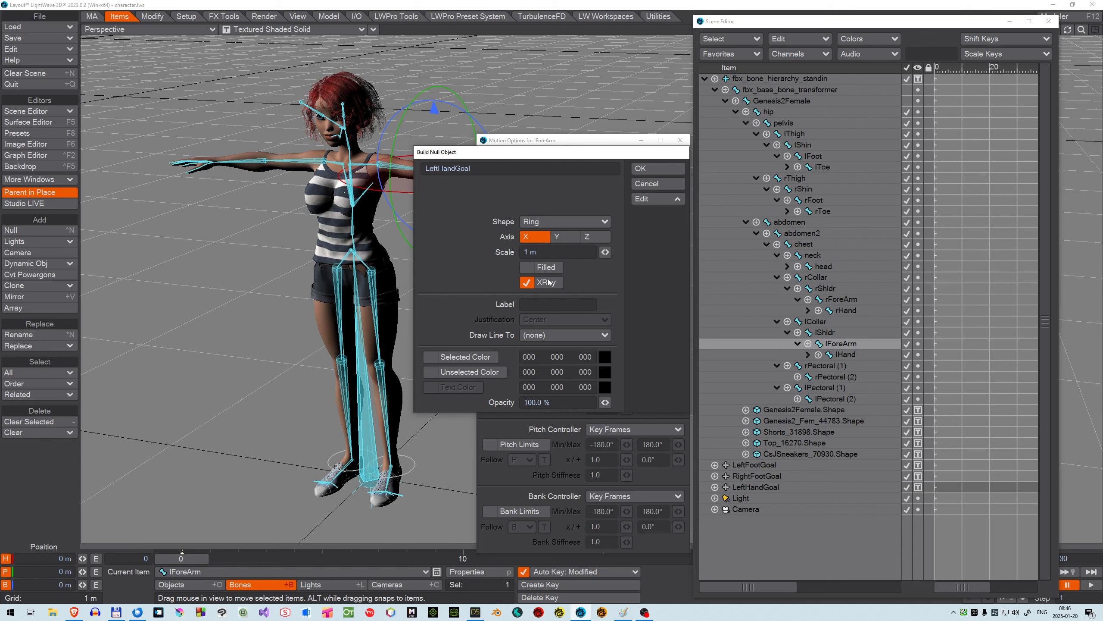
left_click(543, 281)
left_click_drag(544, 253, 405, 239)
type("10cm")
left_click(648, 168)
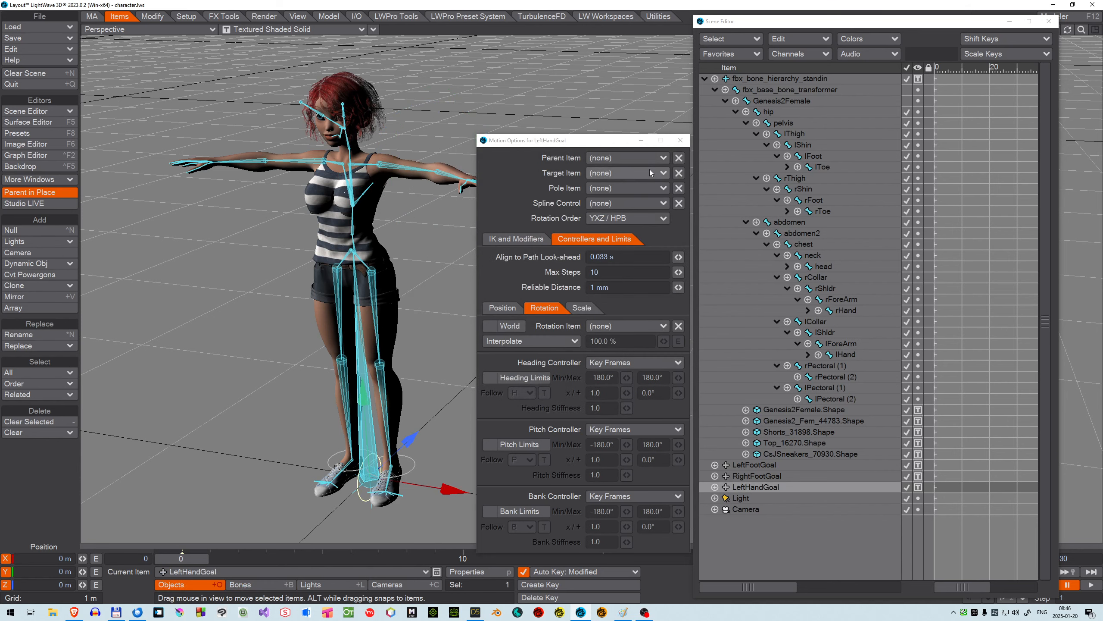
Step: Add a null named RightHandGoal shaped as a Ring on the X axis, with XRay off and a scale of 100 mm
left_click(26, 230)
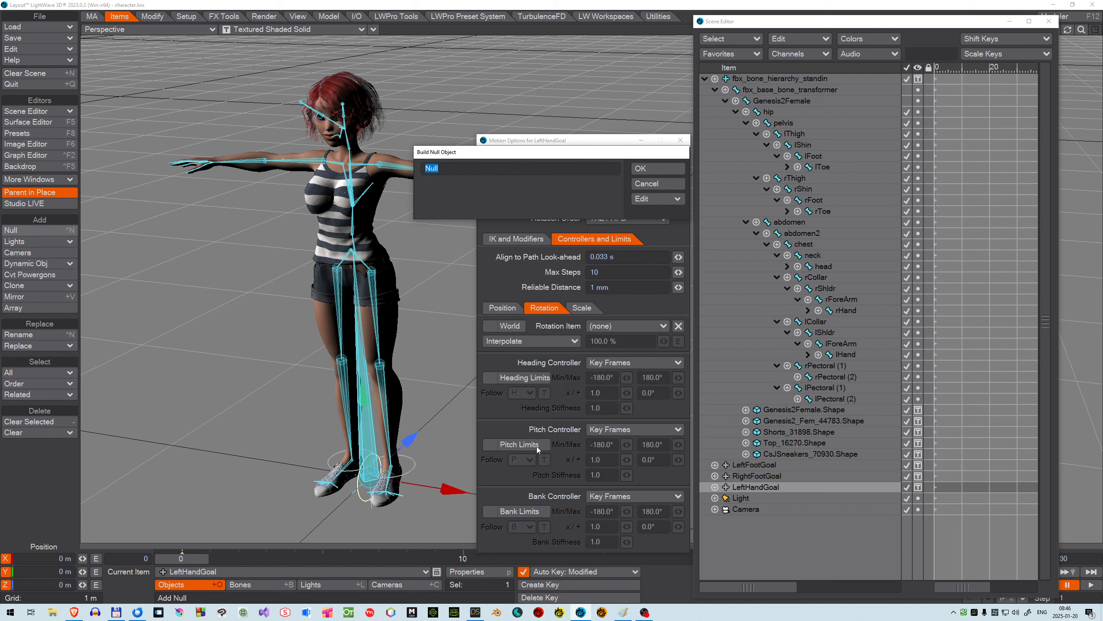
type("RightHandGoal")
left_click(662, 200)
left_click(527, 283)
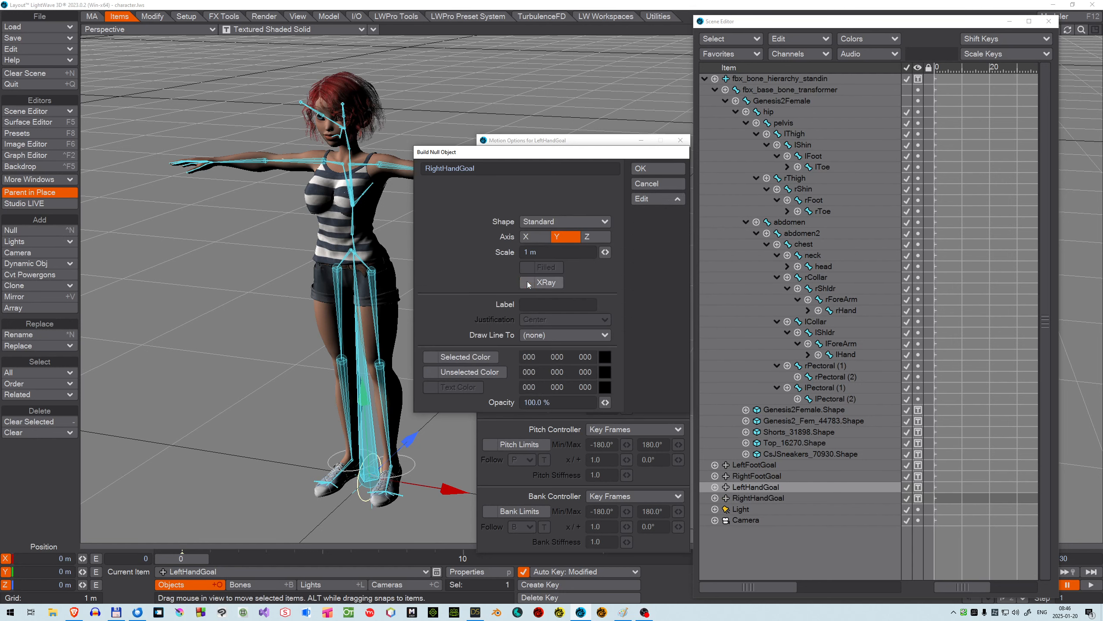
left_click(541, 238)
left_click(545, 222)
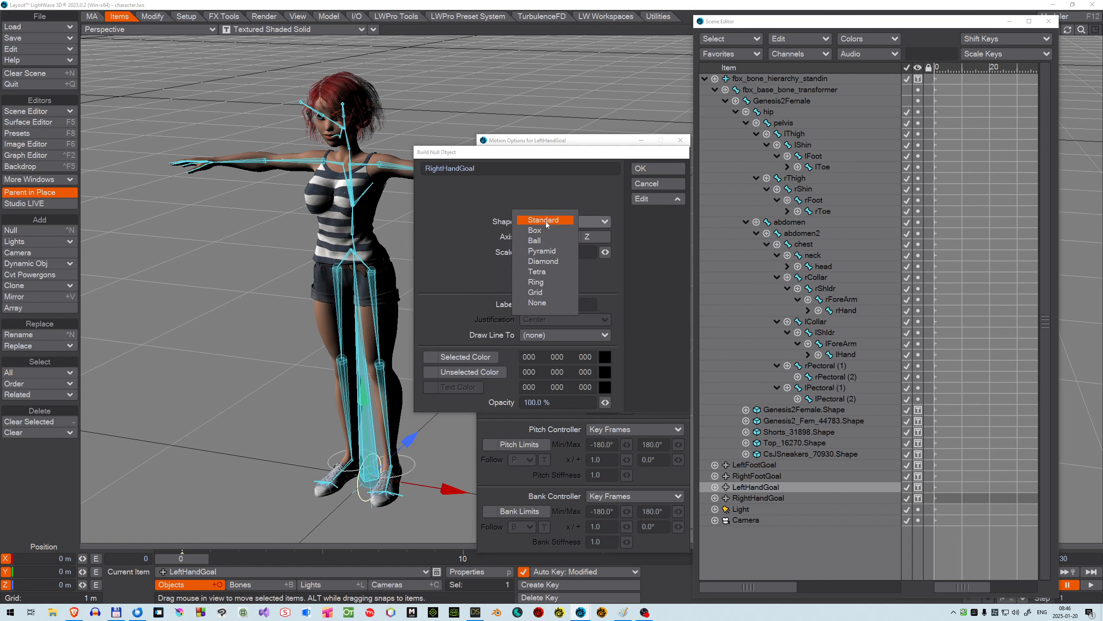
left_click(547, 281)
left_click(533, 252)
type("100 mm")
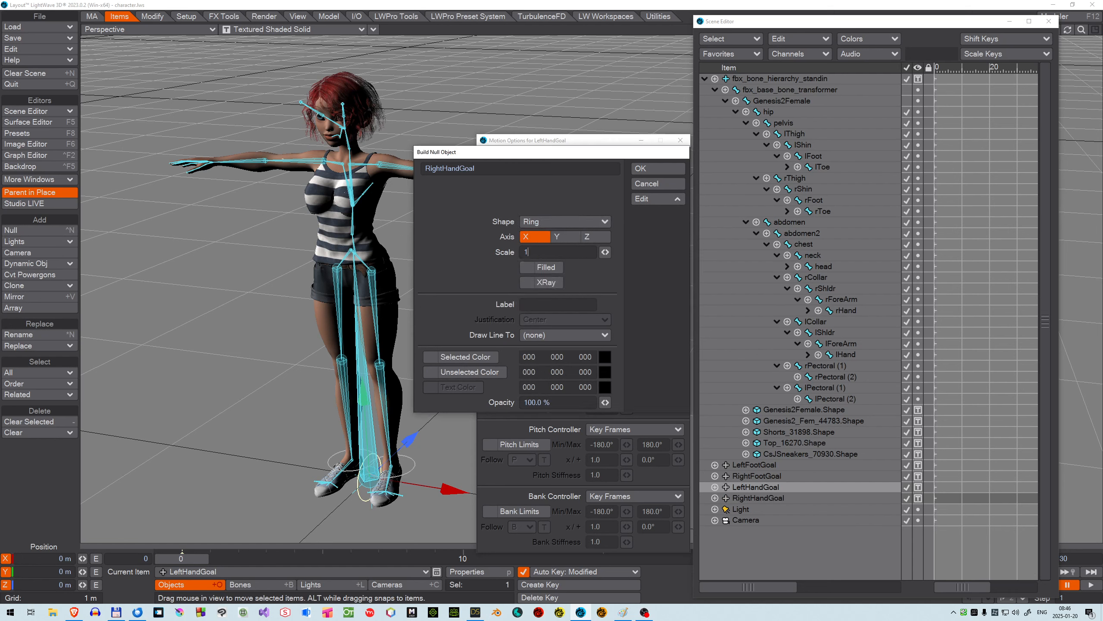
key("Tab")
left_click(650, 170)
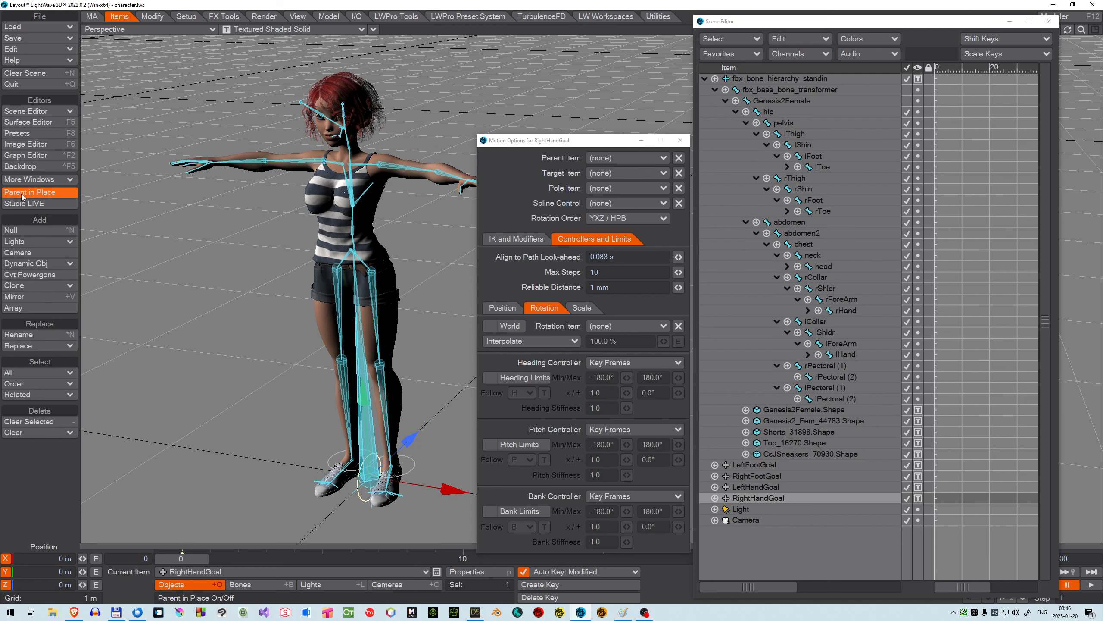
Step: Align RightHandGoal with the rHand bone by parenting it with Parent in Place off, and unparent it with Parent in Place on
left_click(663, 159)
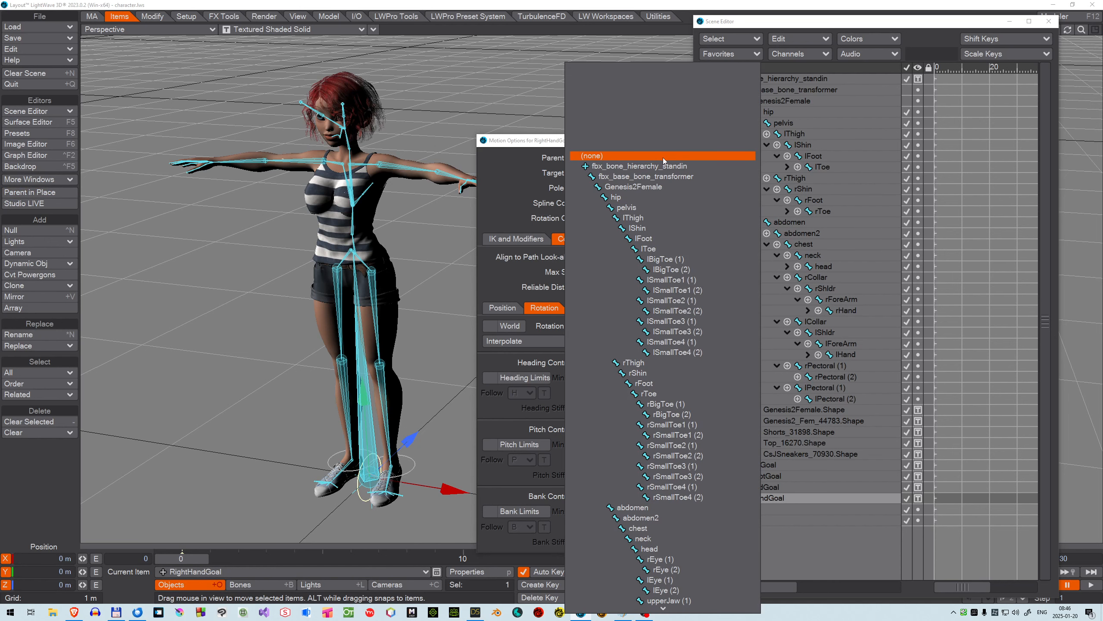
scroll(704, 507, "down", 17)
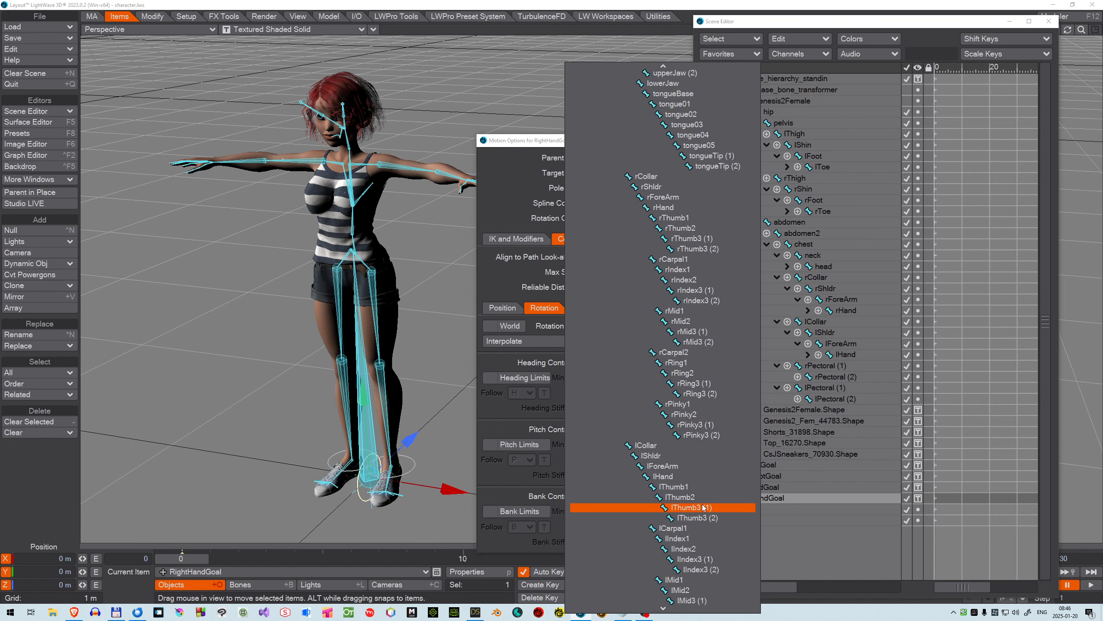
scroll(704, 507, "down", 4)
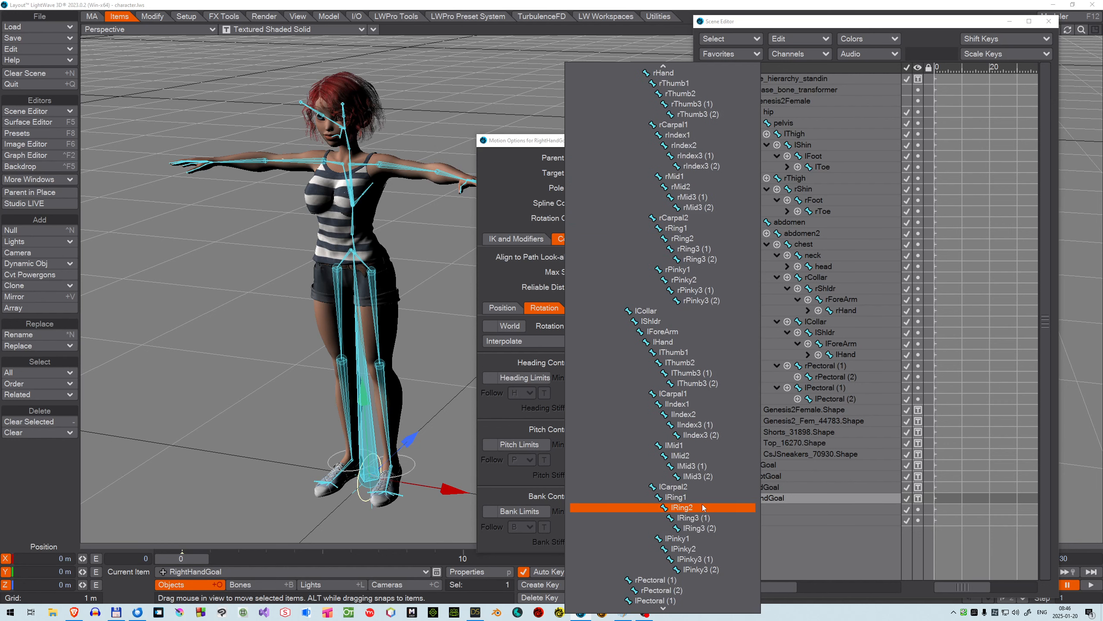
scroll(704, 507, "up", 8)
scroll(703, 507, "down", 4)
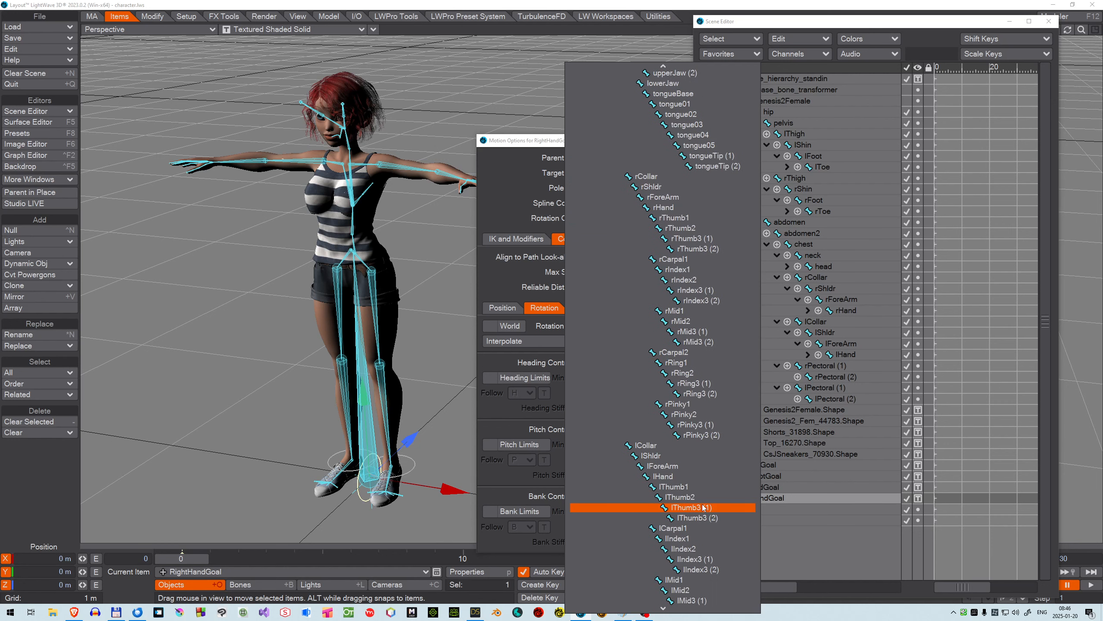
left_click(658, 208)
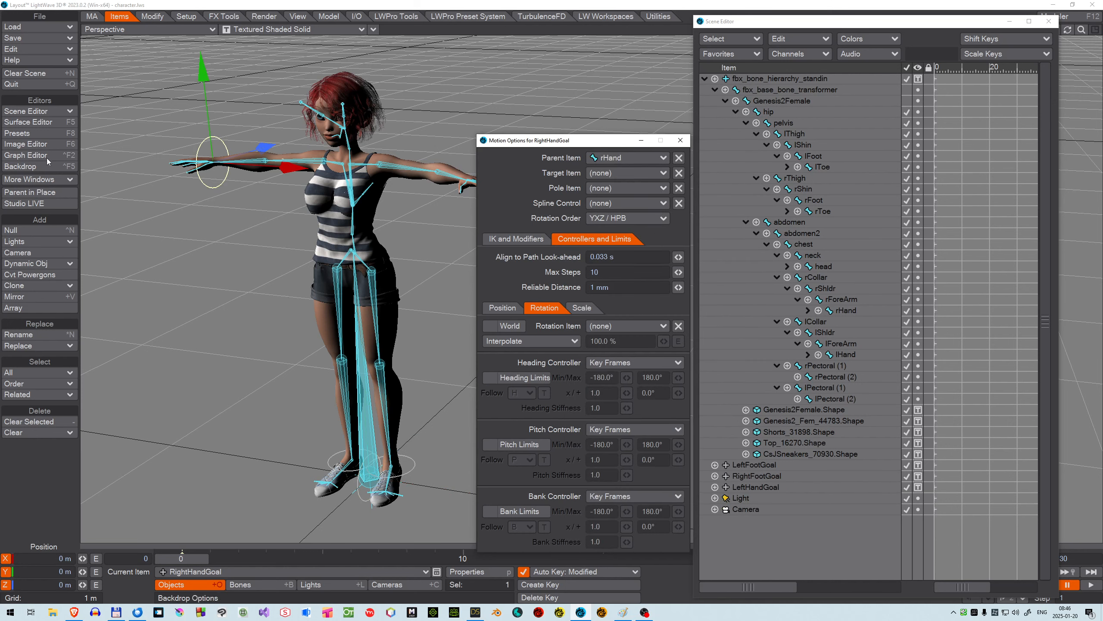
left_click(42, 193)
left_click(679, 159)
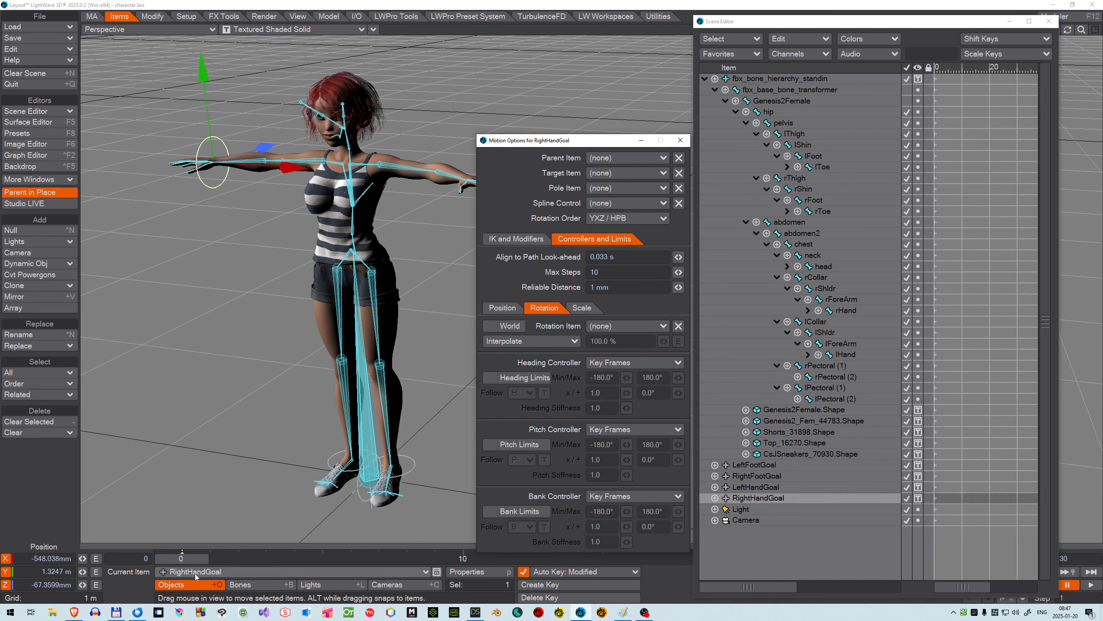
Step: Align LeftHandGoal with the lHand bone by parenting it with Parent in Place off, and unparent it with Parent in Place on
left_click(166, 572)
left_click(186, 560)
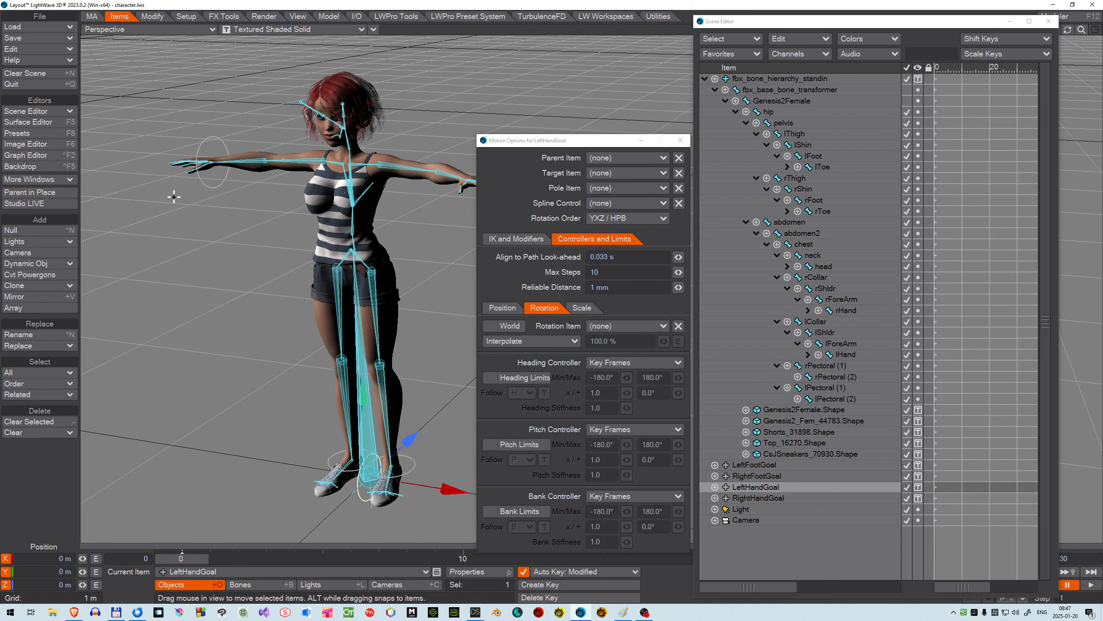
left_click(664, 158)
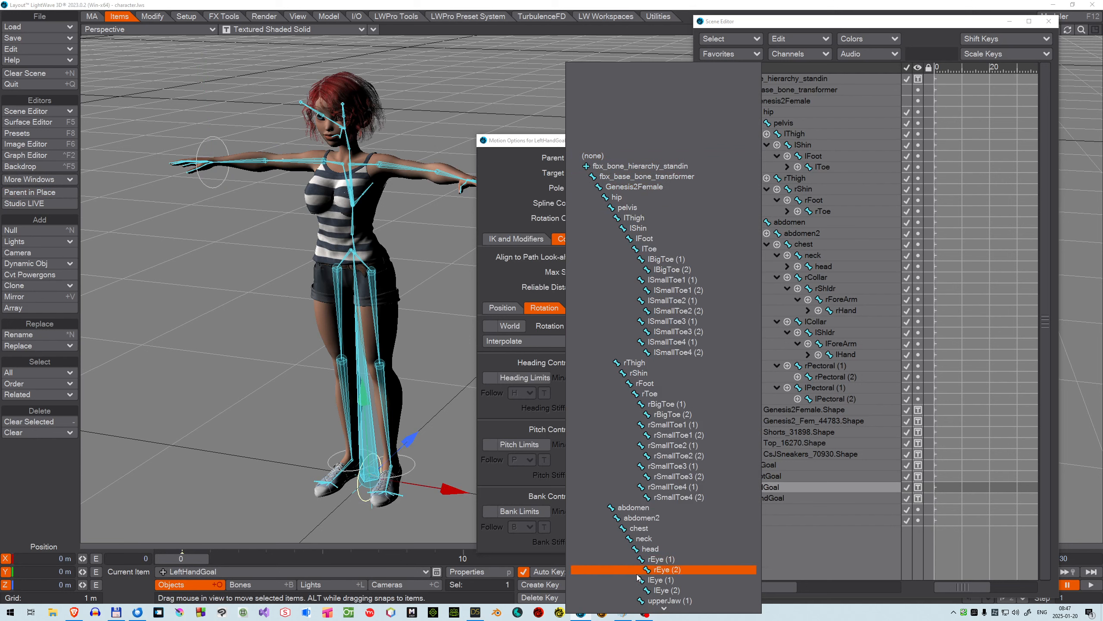
mouse_move(659, 617)
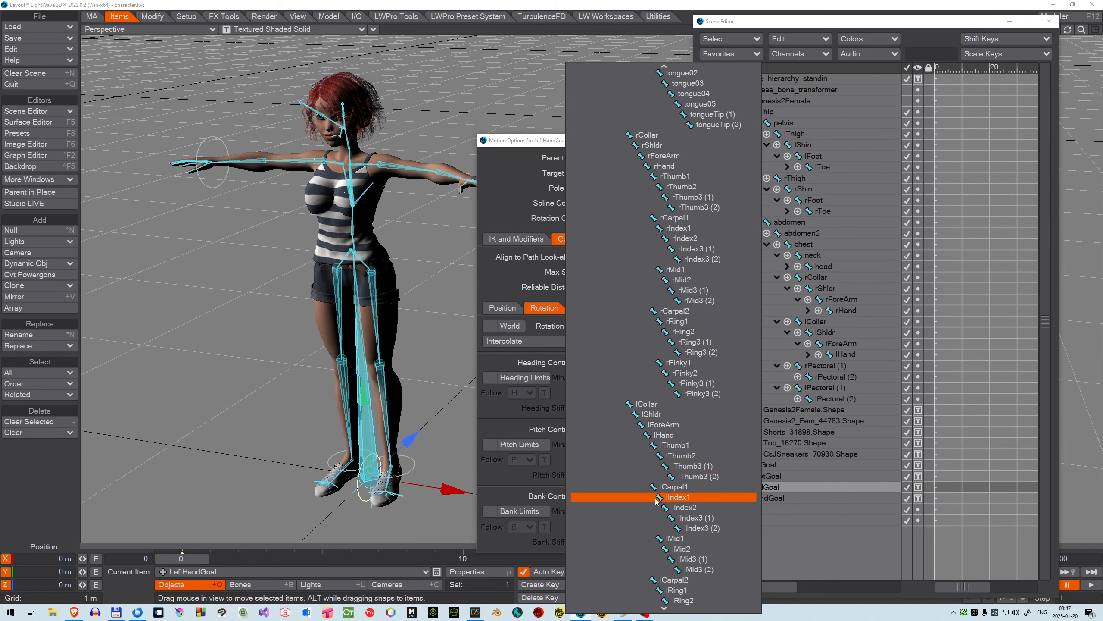
left_click(663, 435)
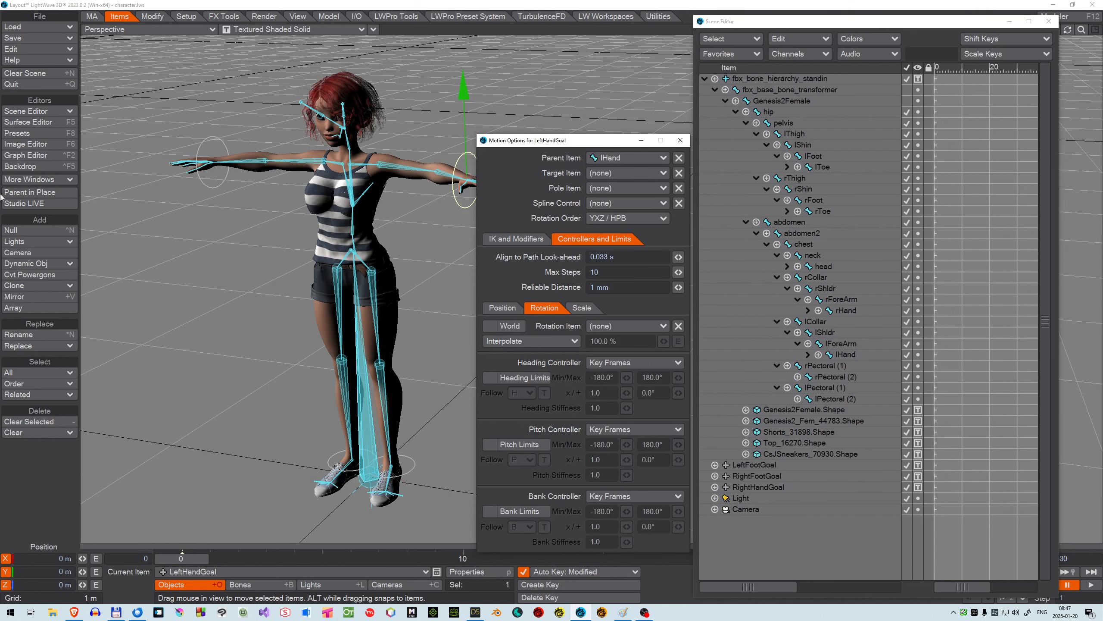
left_click(18, 195)
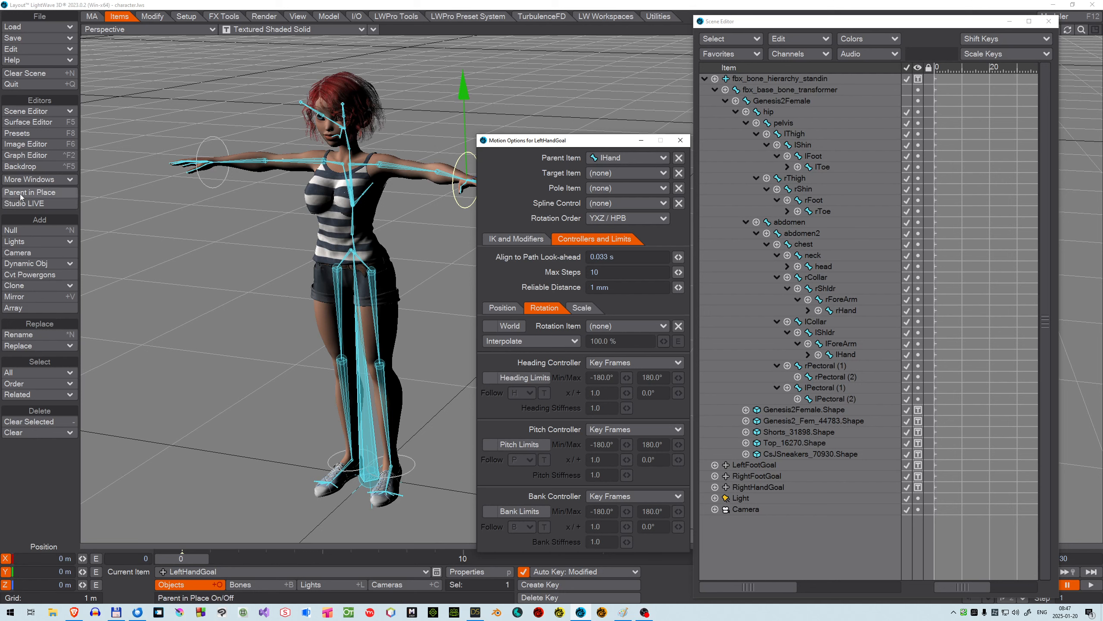
left_click(678, 158)
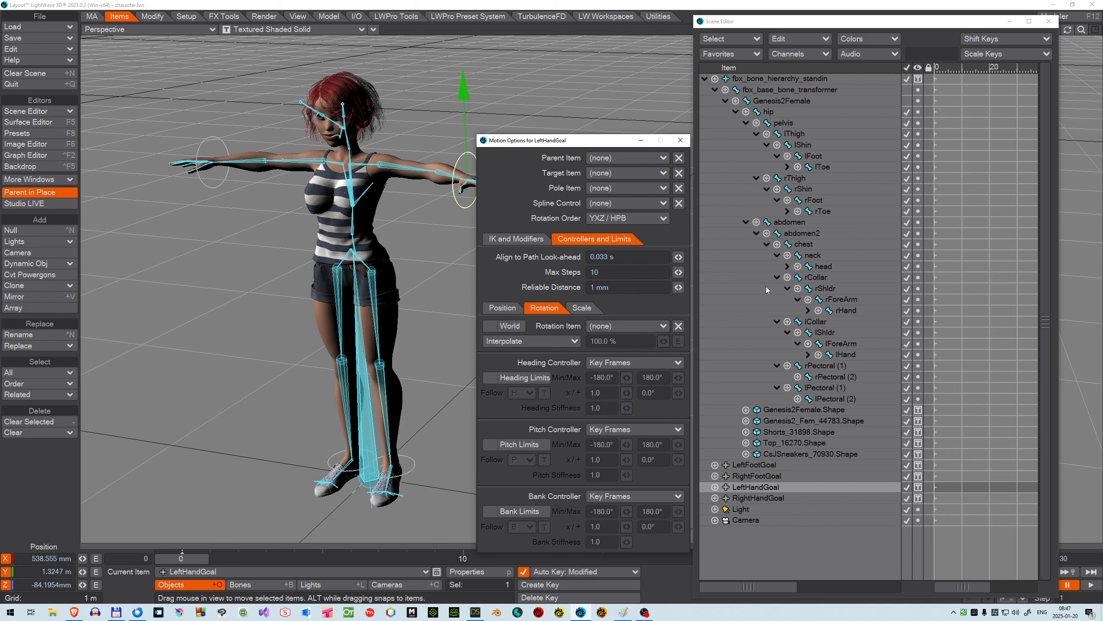
Step: Make the rCollar and lCollar bones unaffected by IK of descendants
left_click(815, 277)
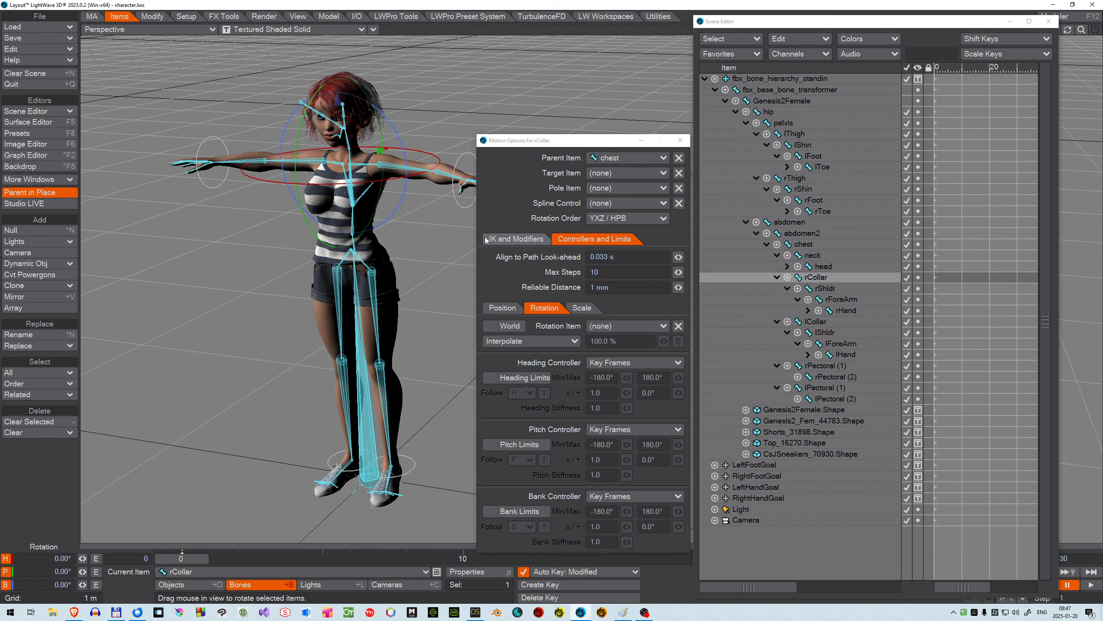
left_click(507, 239)
left_click(490, 257)
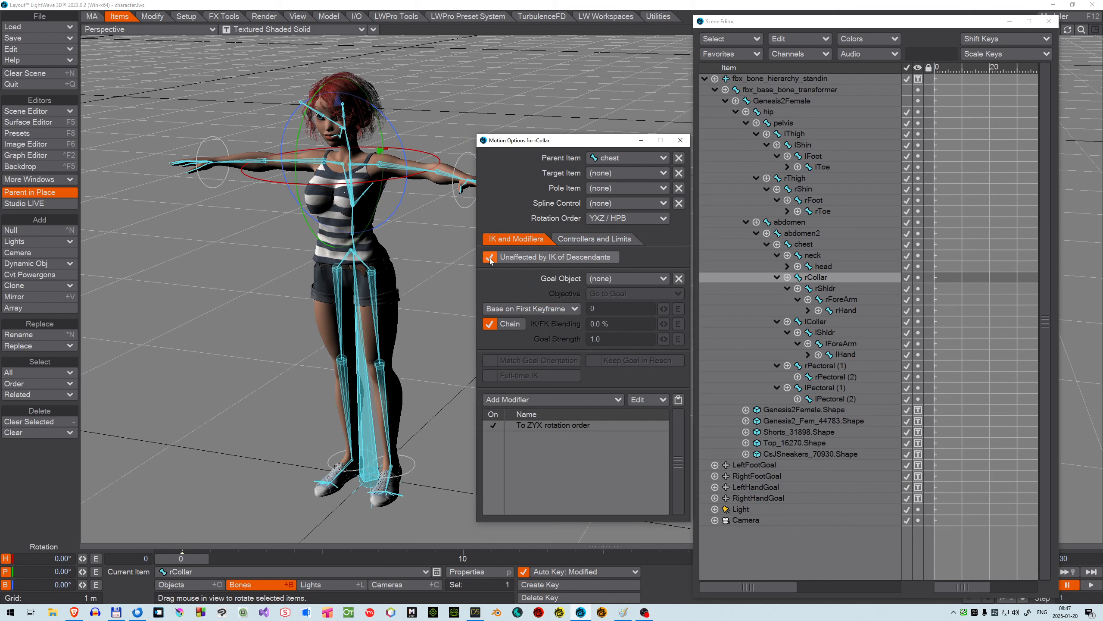
left_click(815, 322)
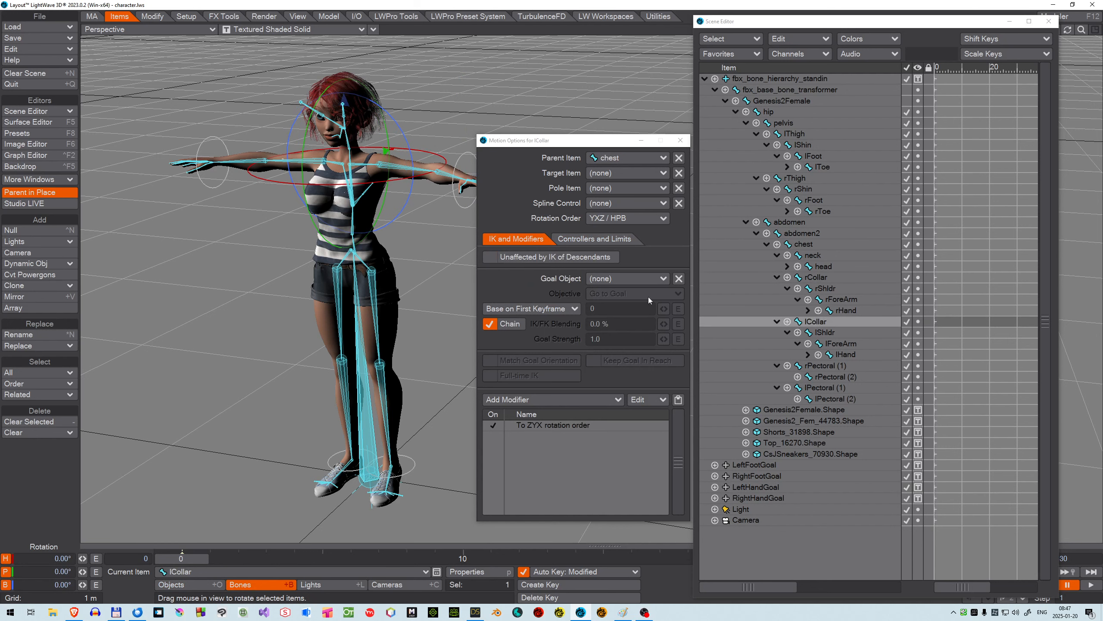
left_click(489, 258)
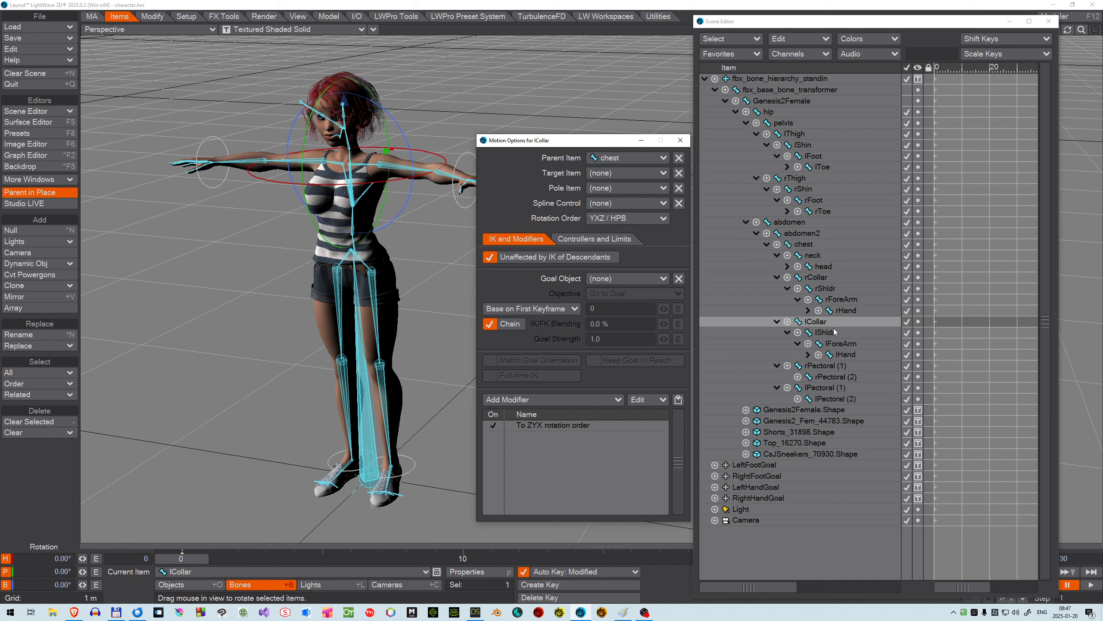
Step: Enable heading and bank limits on the lShldr and rShldr bones
left_click(823, 335)
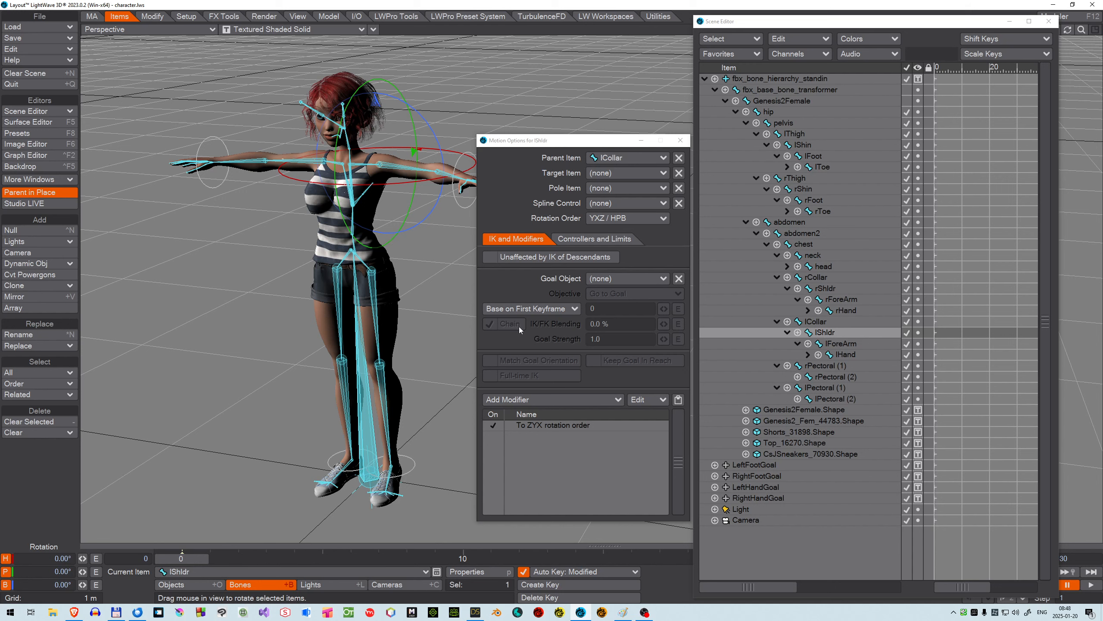
left_click(589, 239)
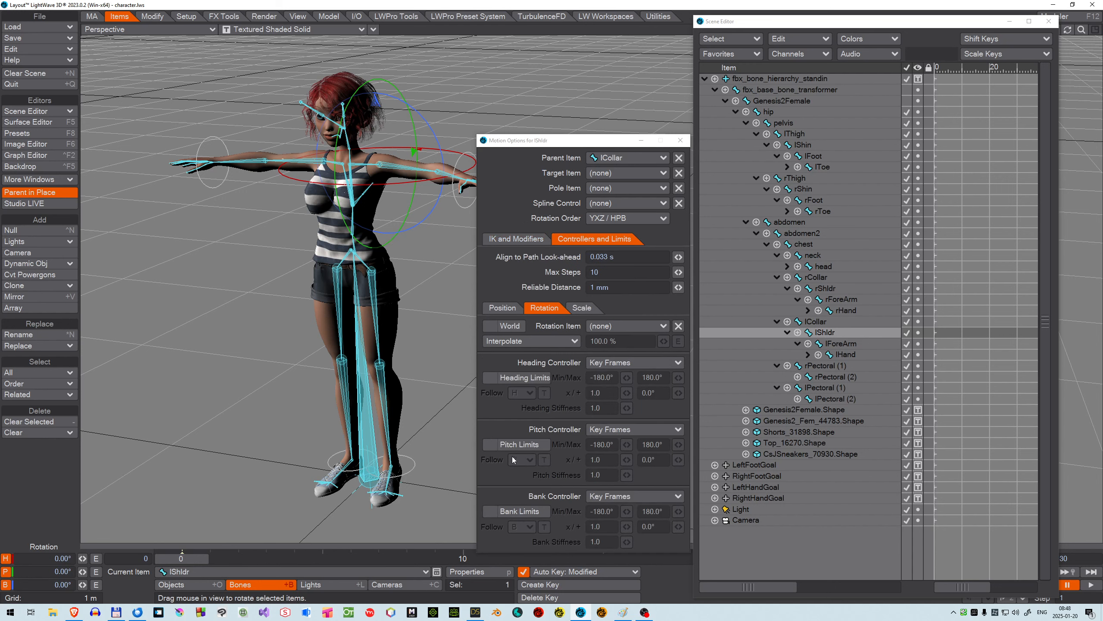
left_click(488, 378)
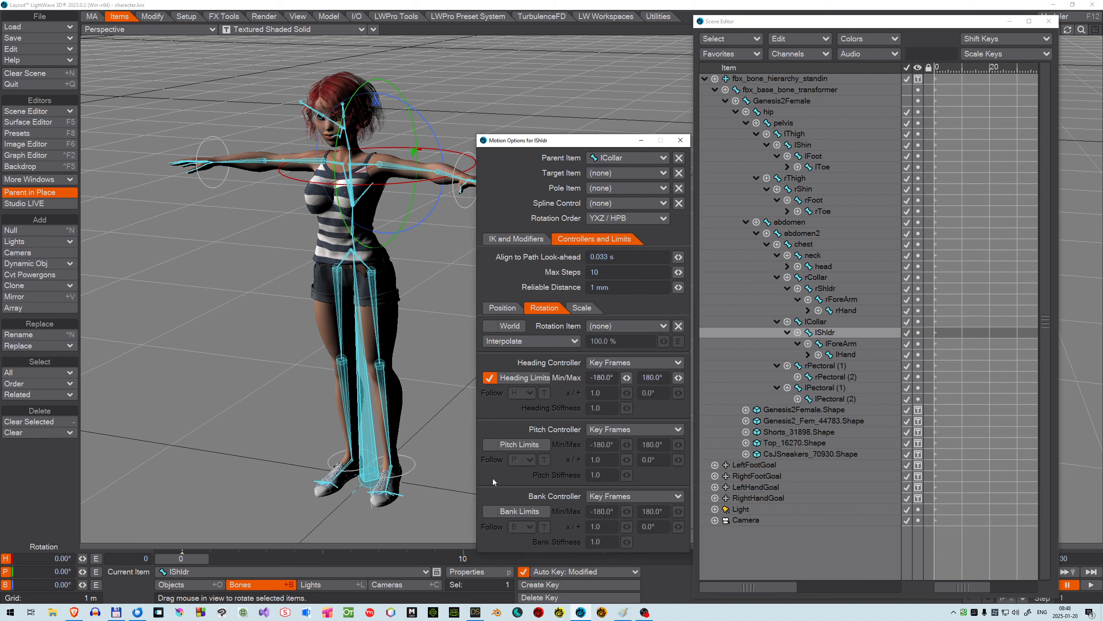
left_click(491, 512)
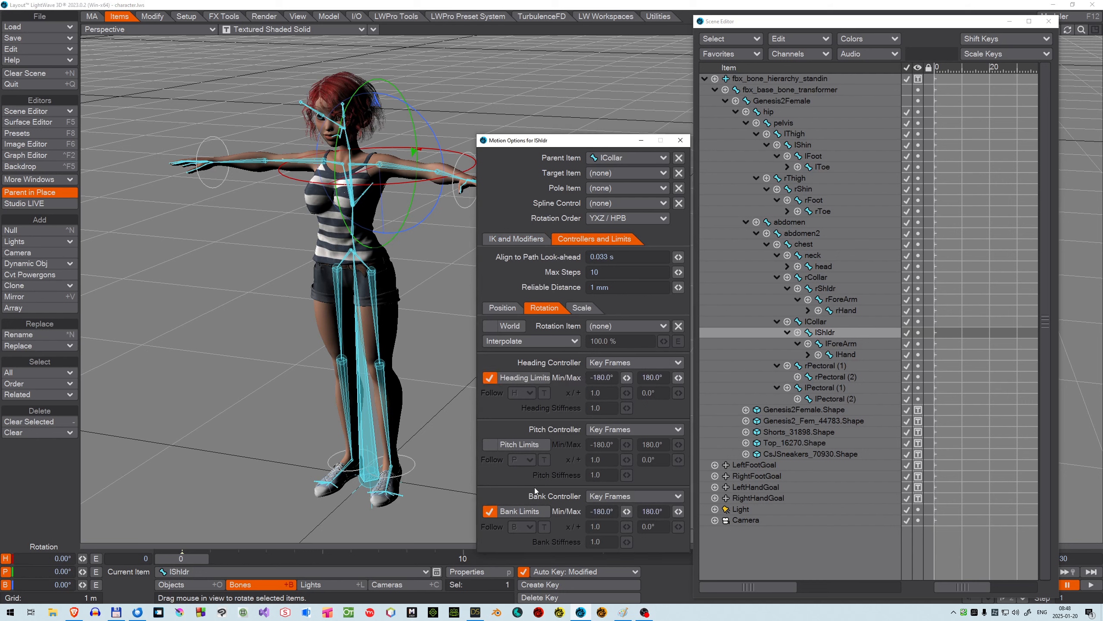
left_click(827, 288)
left_click(488, 377)
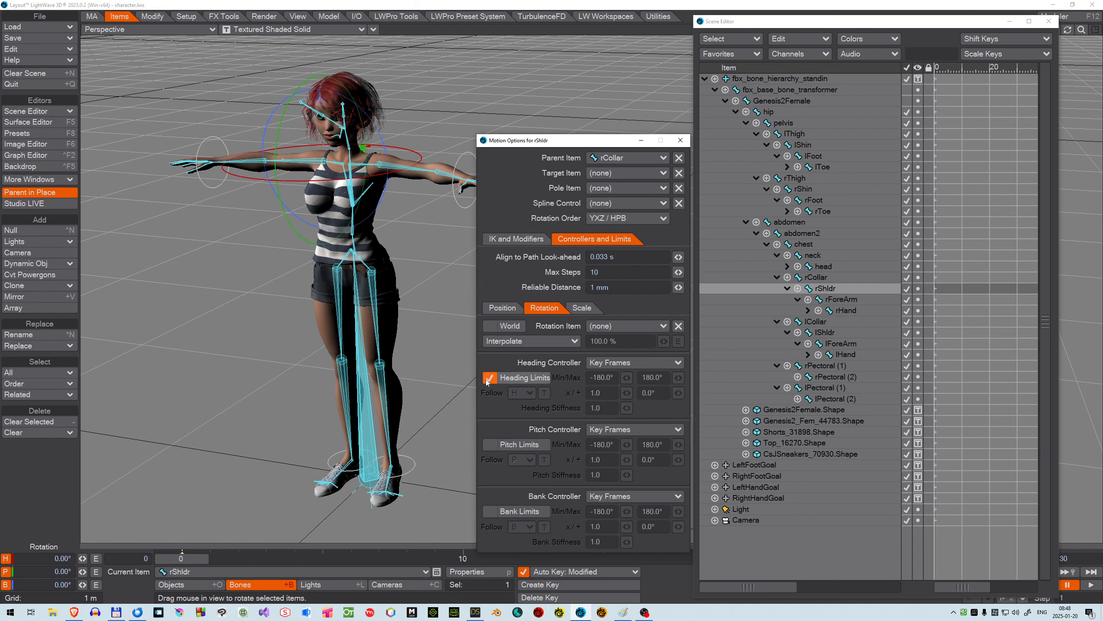
left_click(490, 512)
Step: Set the heading and bank controllers of rShldr to Inverse Kinematics and turn off its heading and bank limits
left_click(678, 362)
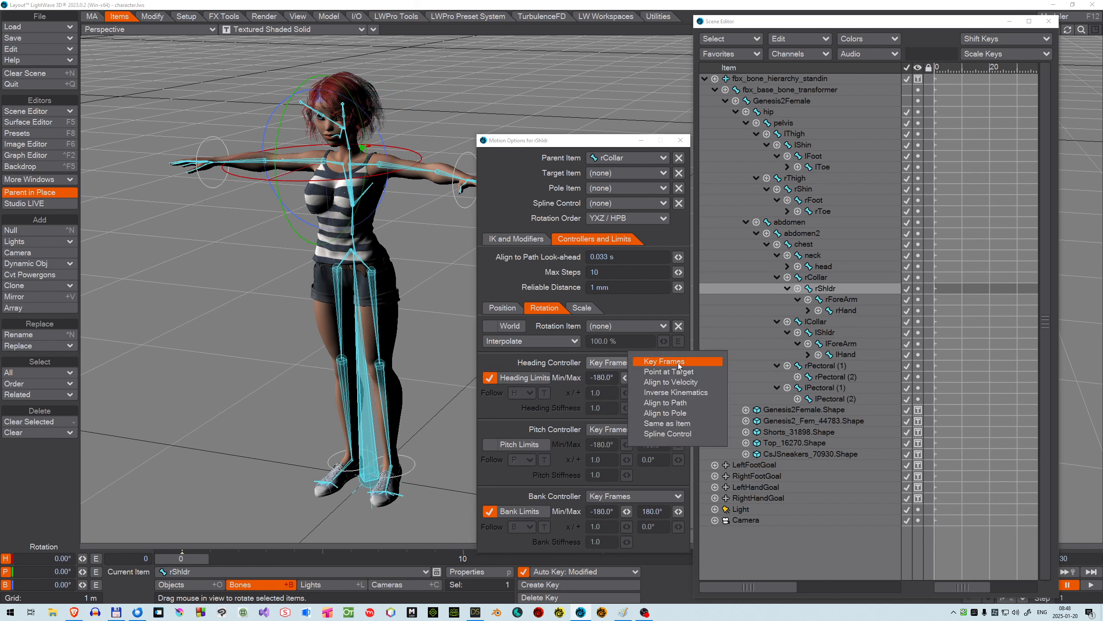
left_click(679, 393)
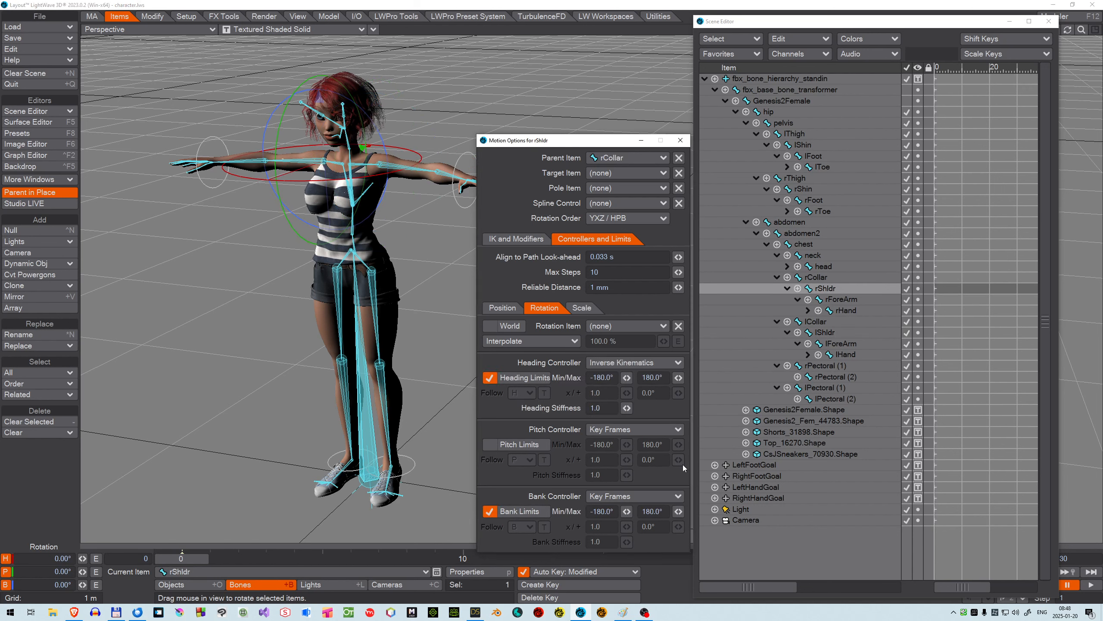
left_click(678, 498)
left_click(664, 524)
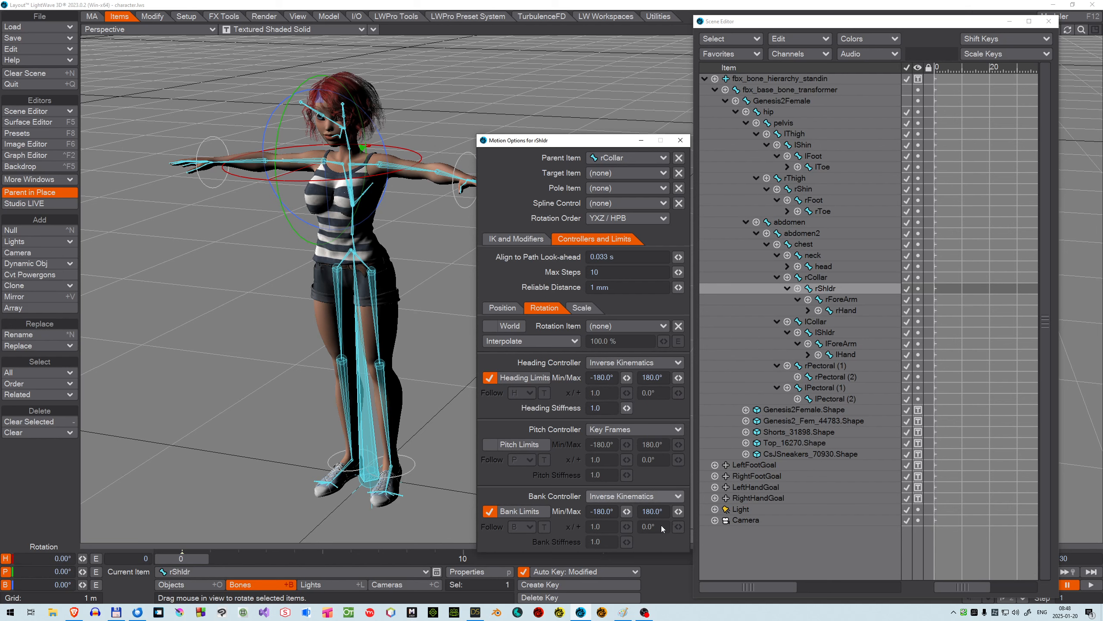
left_click(492, 512)
left_click(544, 377)
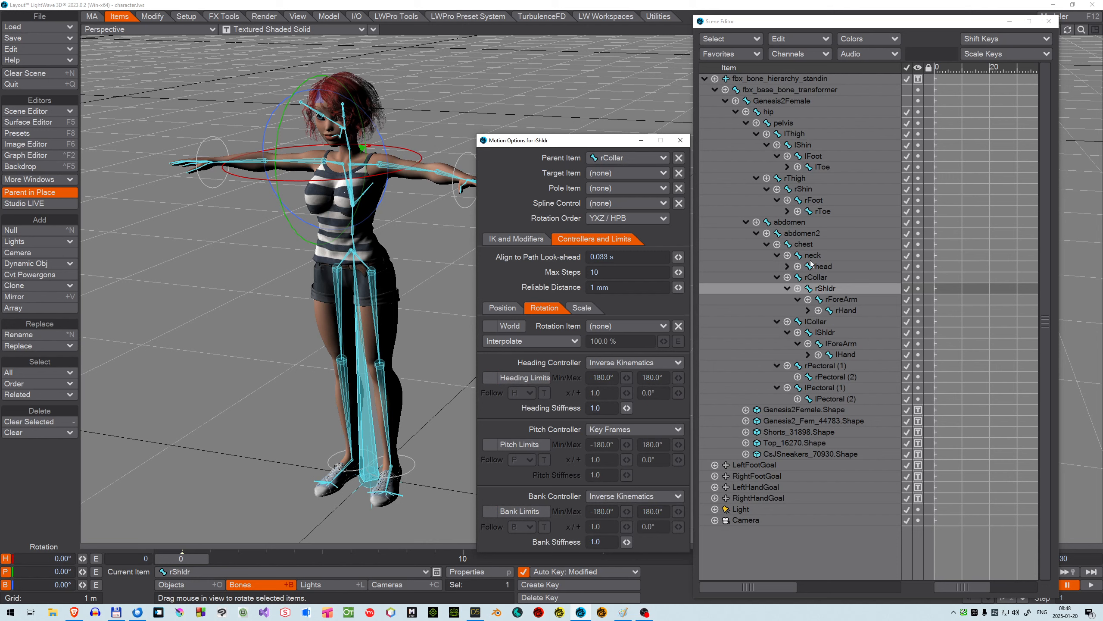
Step: Turn off the heading and bank limits of lShldr and set its heading and bank controllers to Inverse Kinematics
left_click(825, 333)
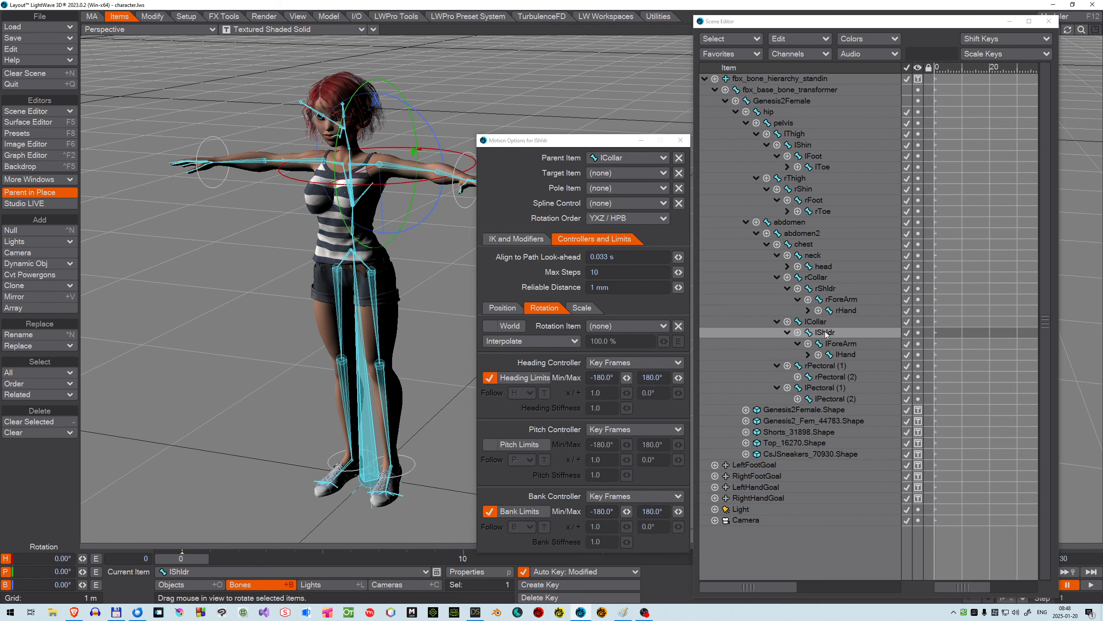
left_click(490, 377)
left_click(490, 511)
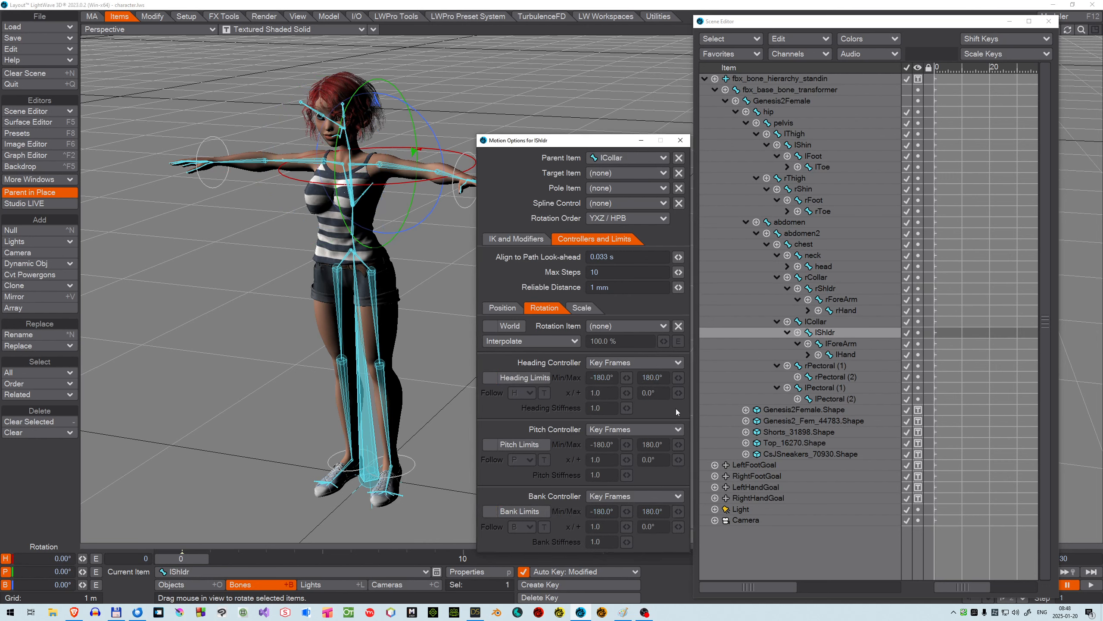
left_click(676, 363)
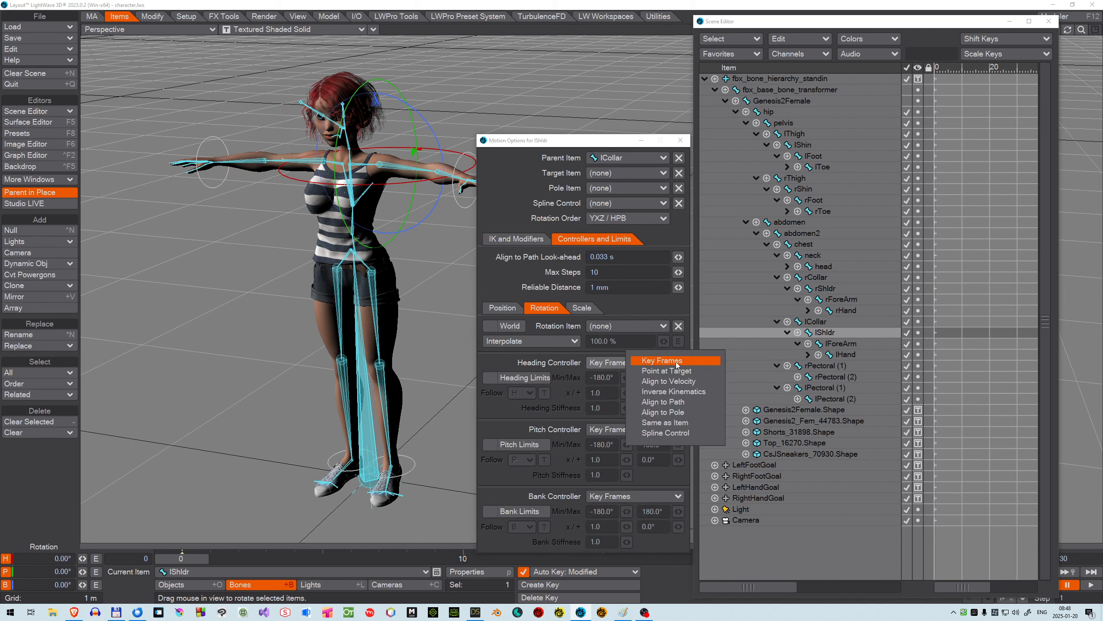
left_click(675, 391)
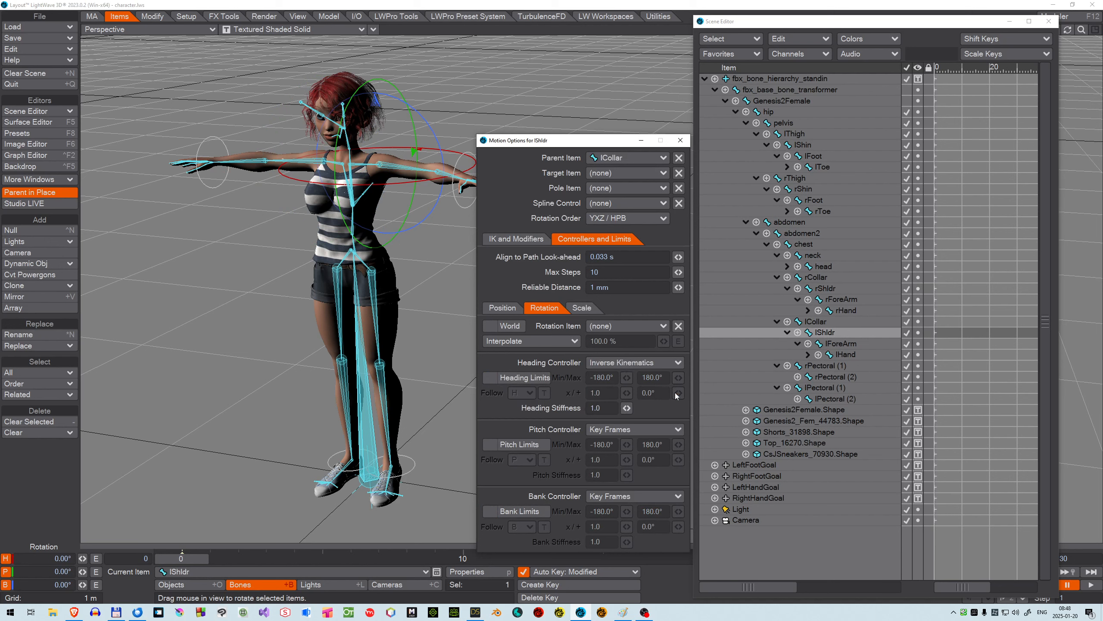
left_click(678, 496)
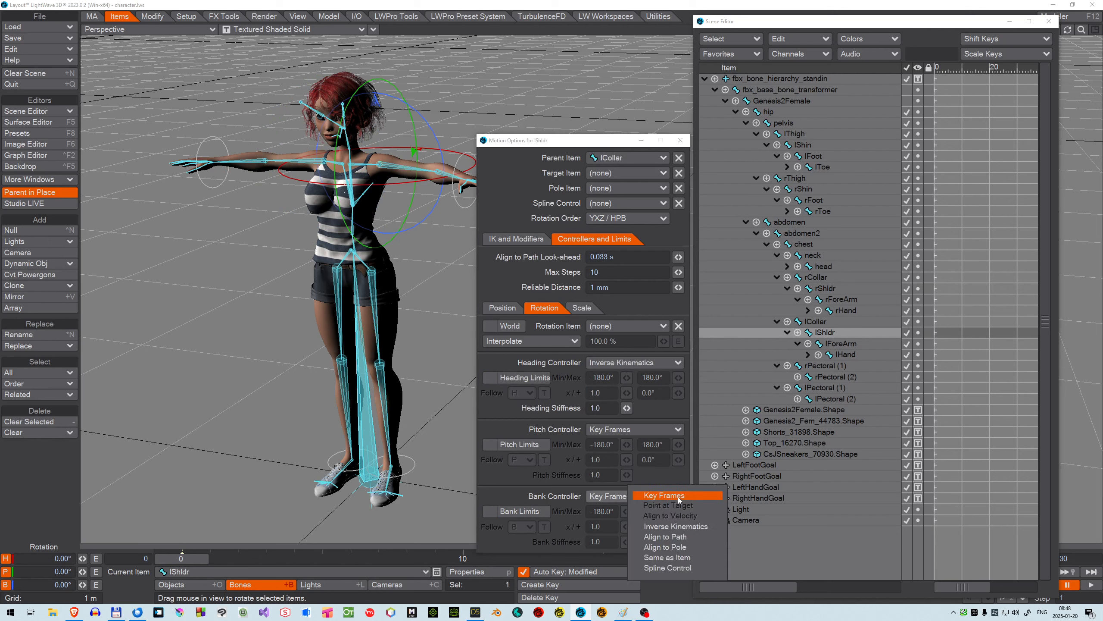
left_click(676, 526)
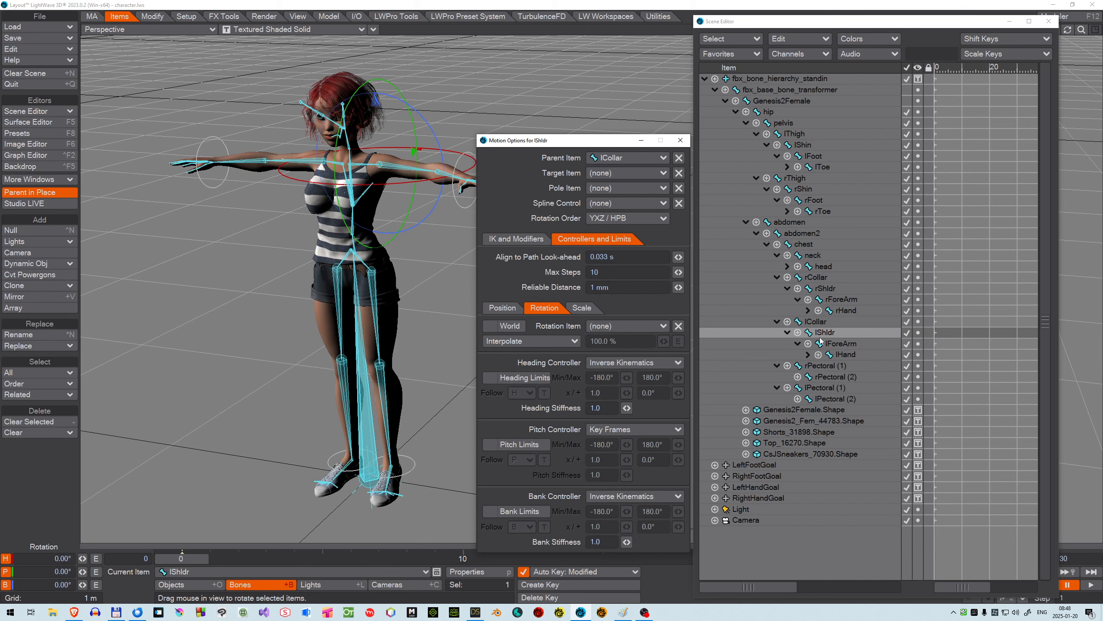
Step: Set the heading controllers of the rForeArm and lForeArm bones to Inverse Kinematics
left_click(825, 289)
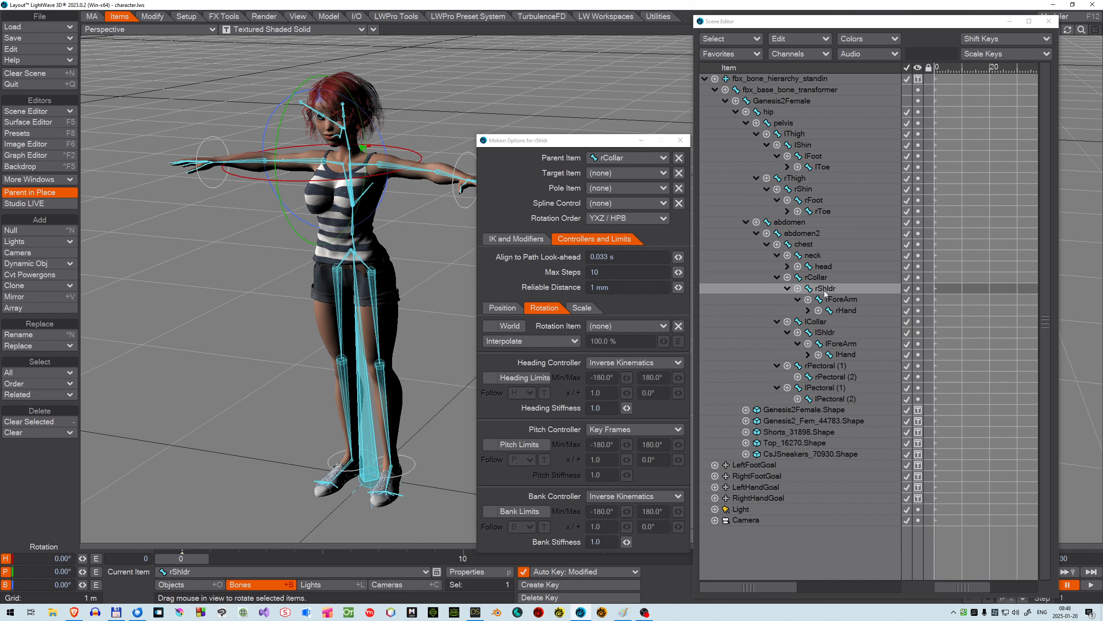
left_click(831, 303)
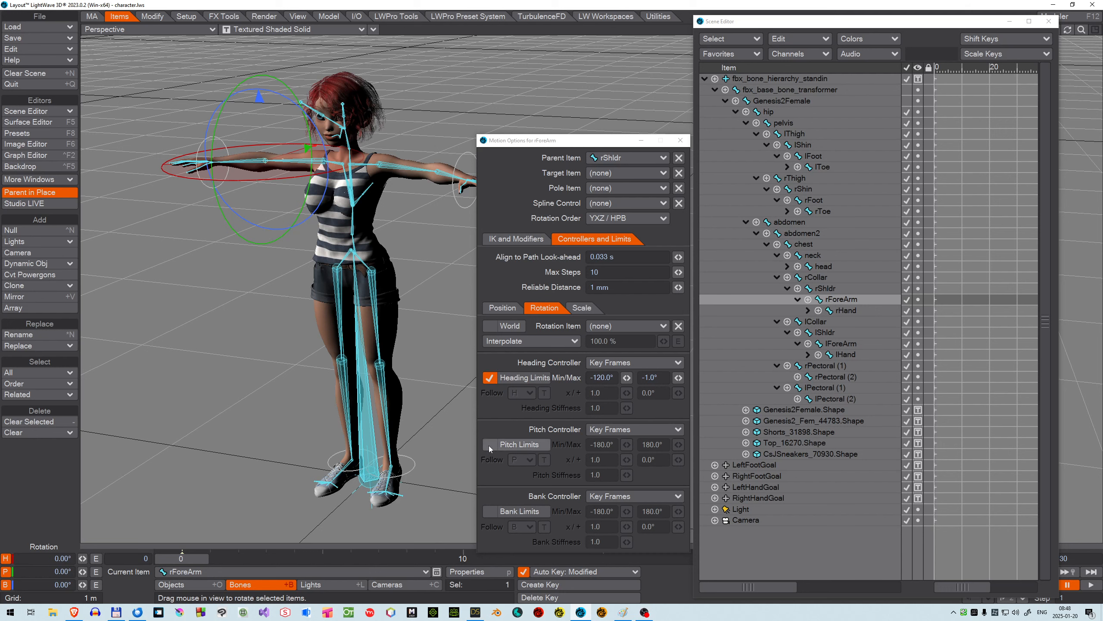
left_click(677, 363)
left_click(680, 393)
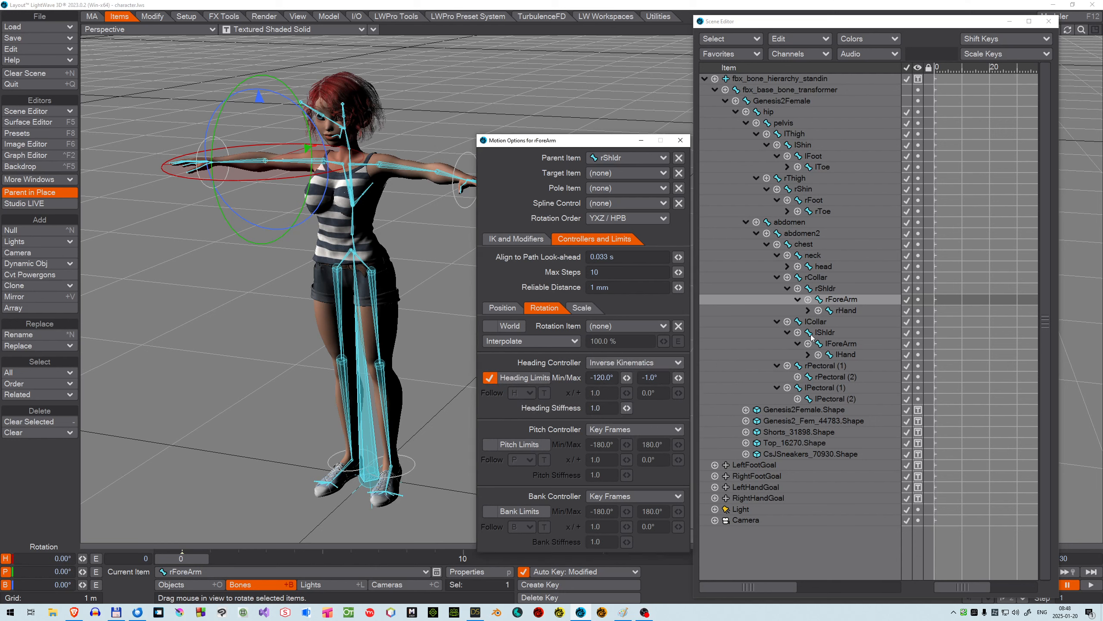
left_click(830, 343)
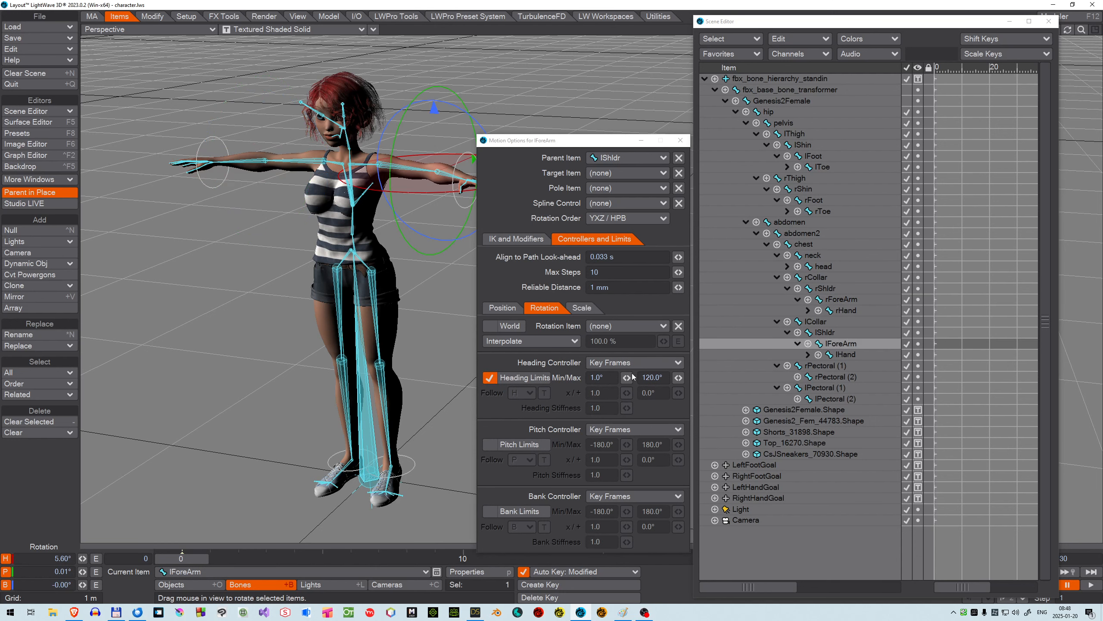
left_click(679, 366)
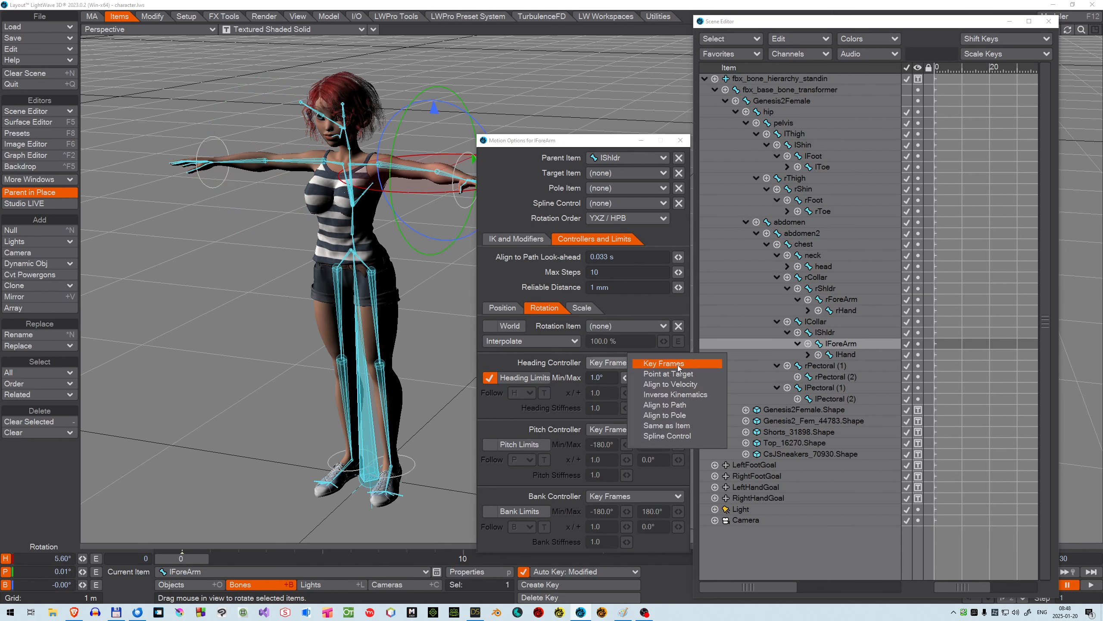
left_click(680, 395)
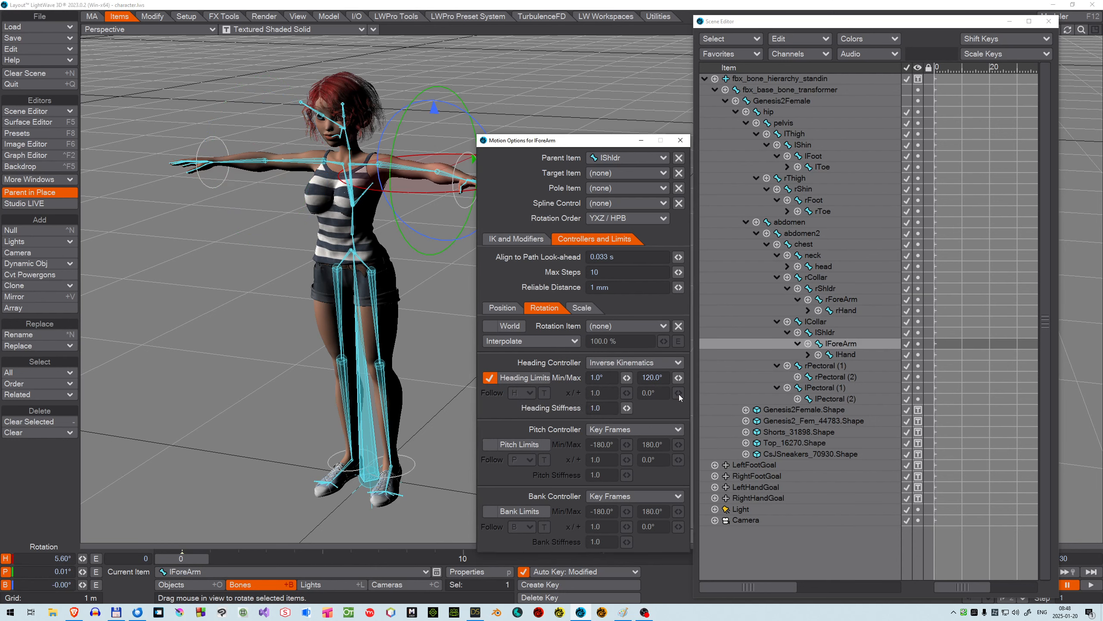
Step: Assign RightHandGoal as the IK goal object of the rHand bone
left_click(839, 311)
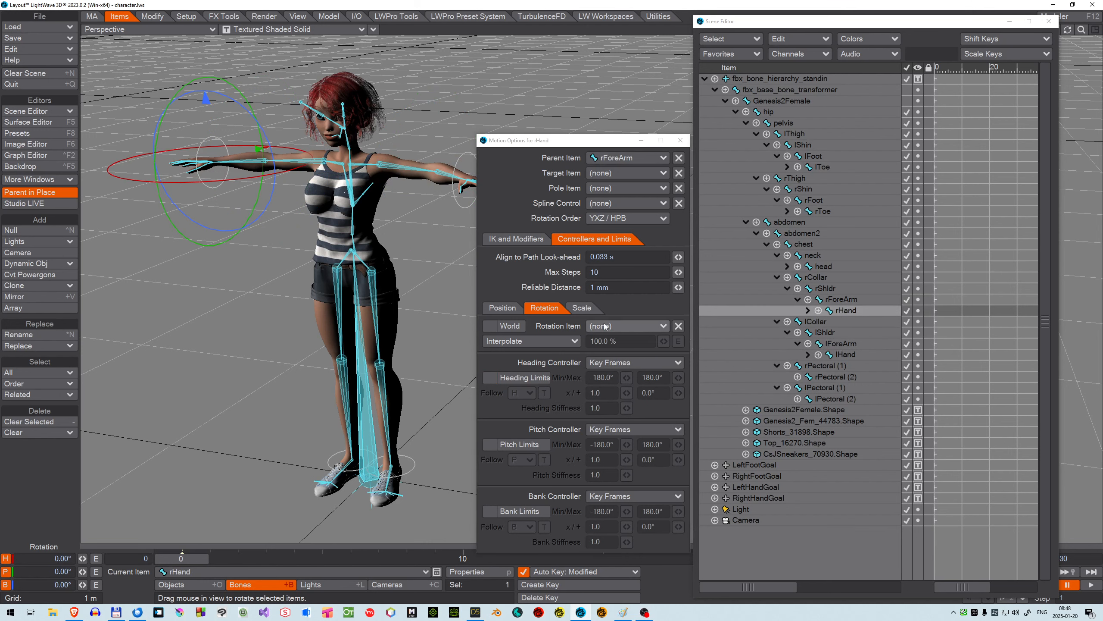
left_click(516, 238)
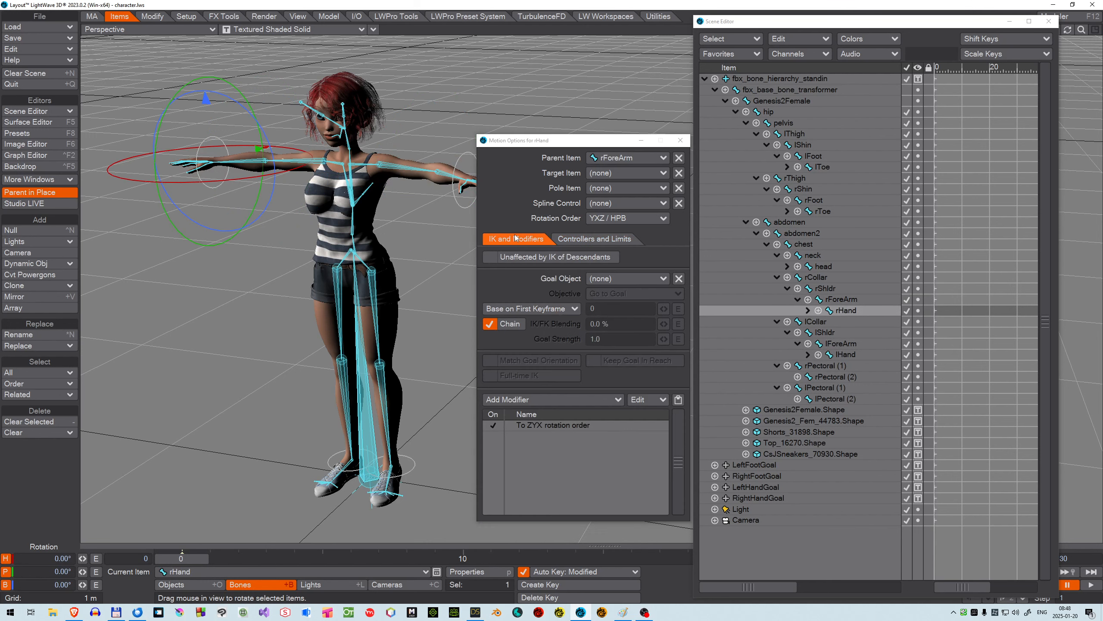
left_click(662, 281)
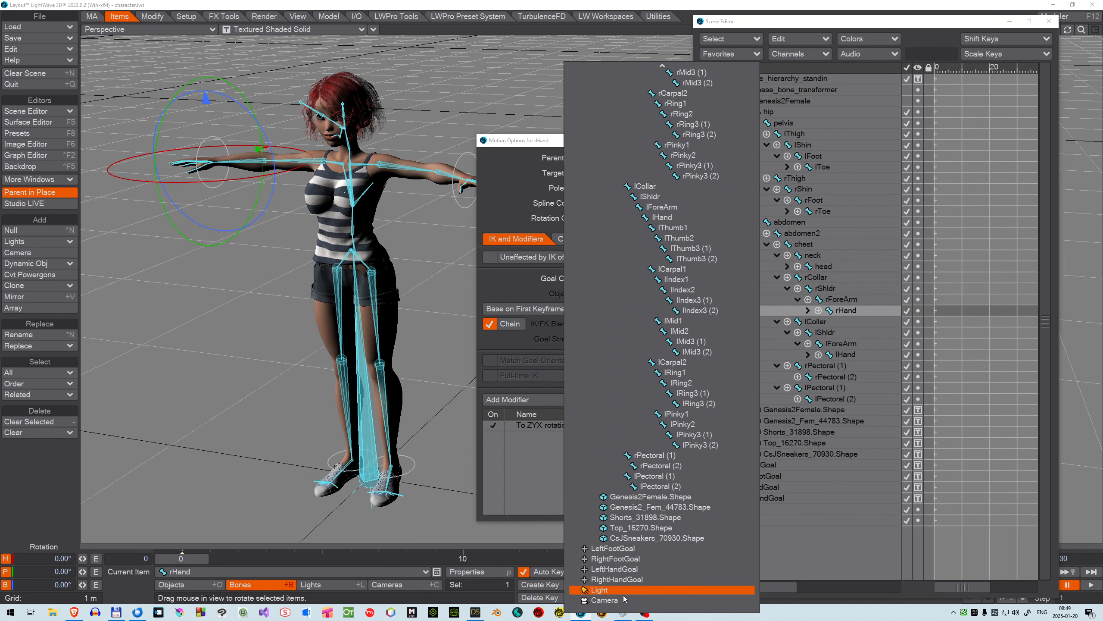
left_click(622, 580)
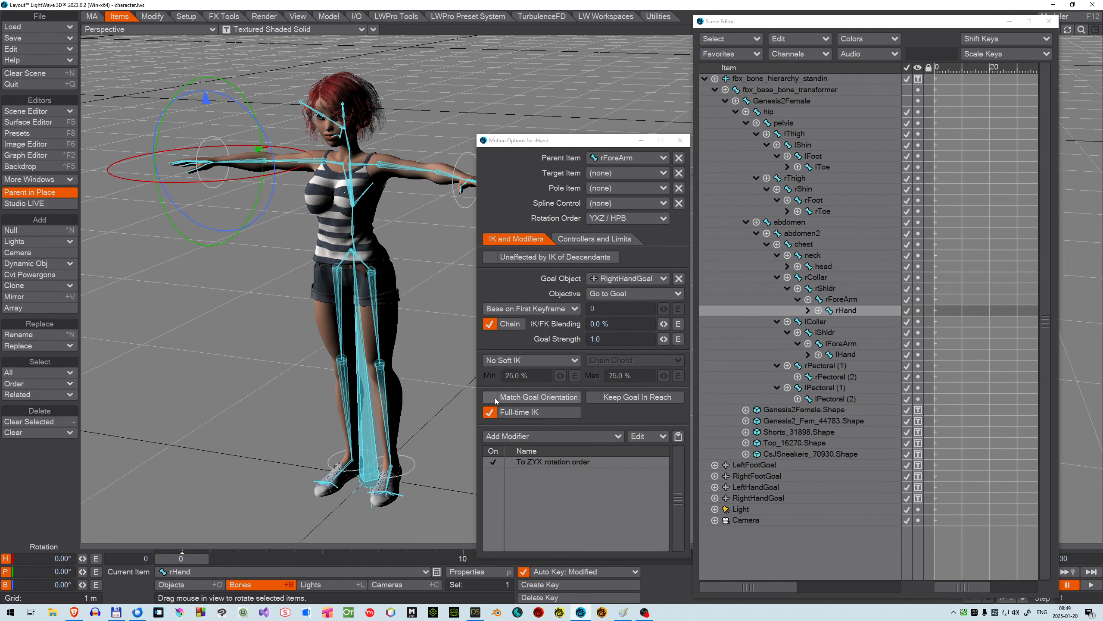
Step: Turn on Match Goal Orientation and Keep Goal In Reach for the rHand bone
left_click(525, 397)
left_click(588, 397)
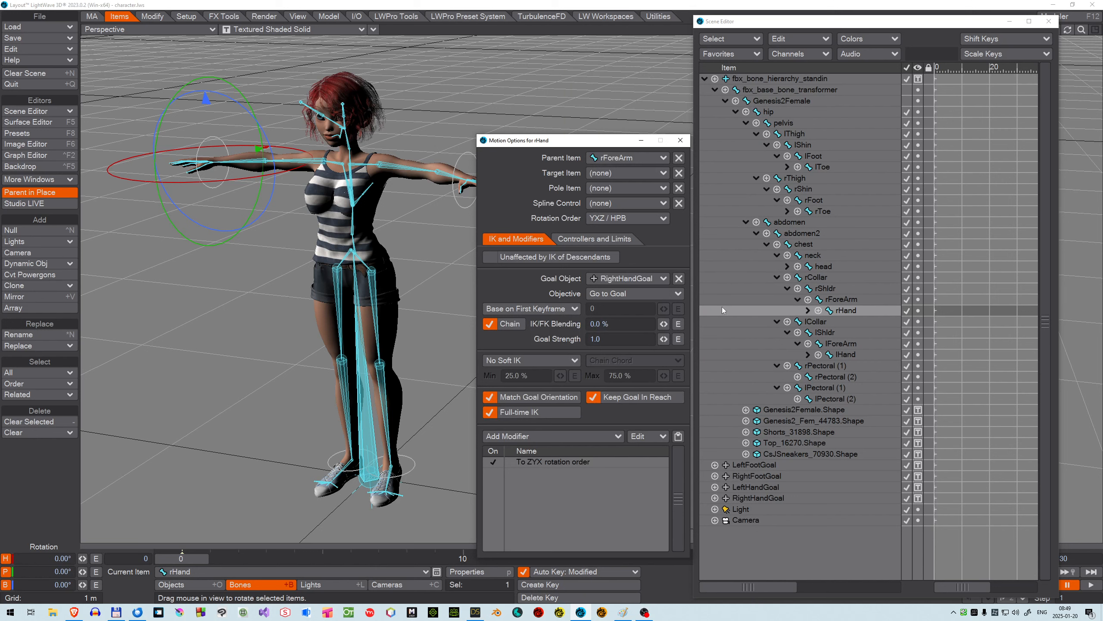
Step: Assign LeftHandGoal as the lHand bone's IK goal object and turn on Match Goal Orientation and Keep Goal In Reach
left_click(841, 355)
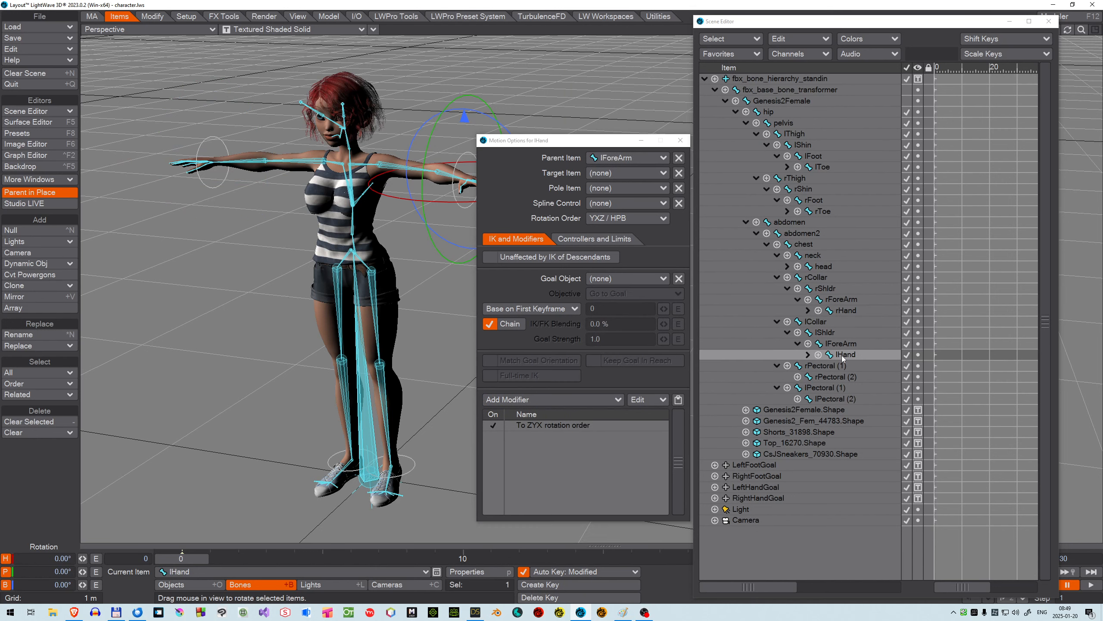
left_click(665, 278)
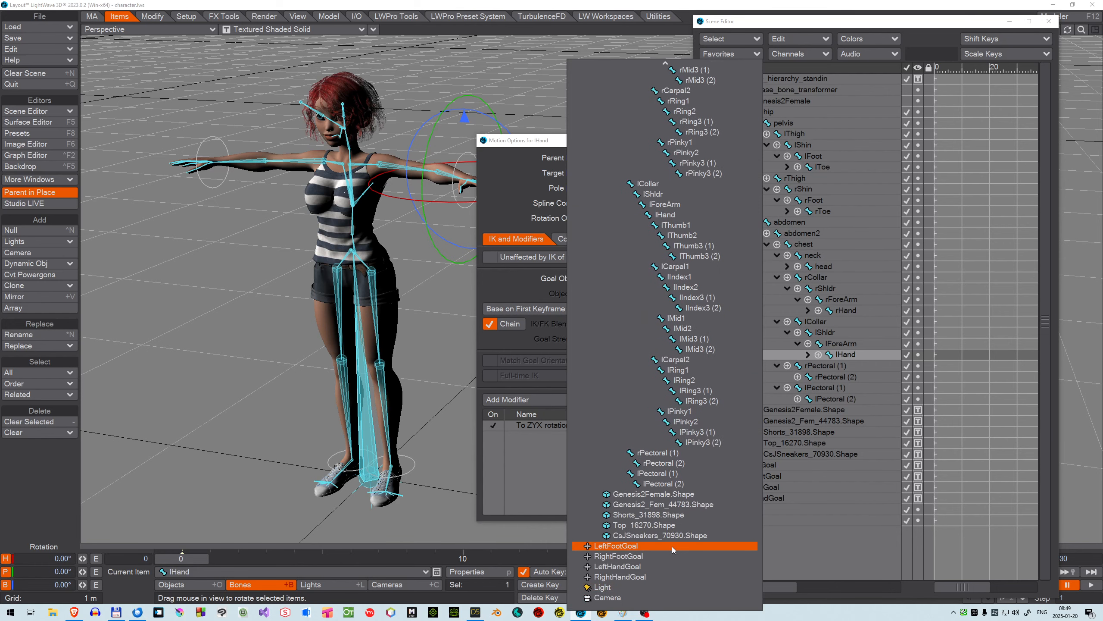
left_click(651, 567)
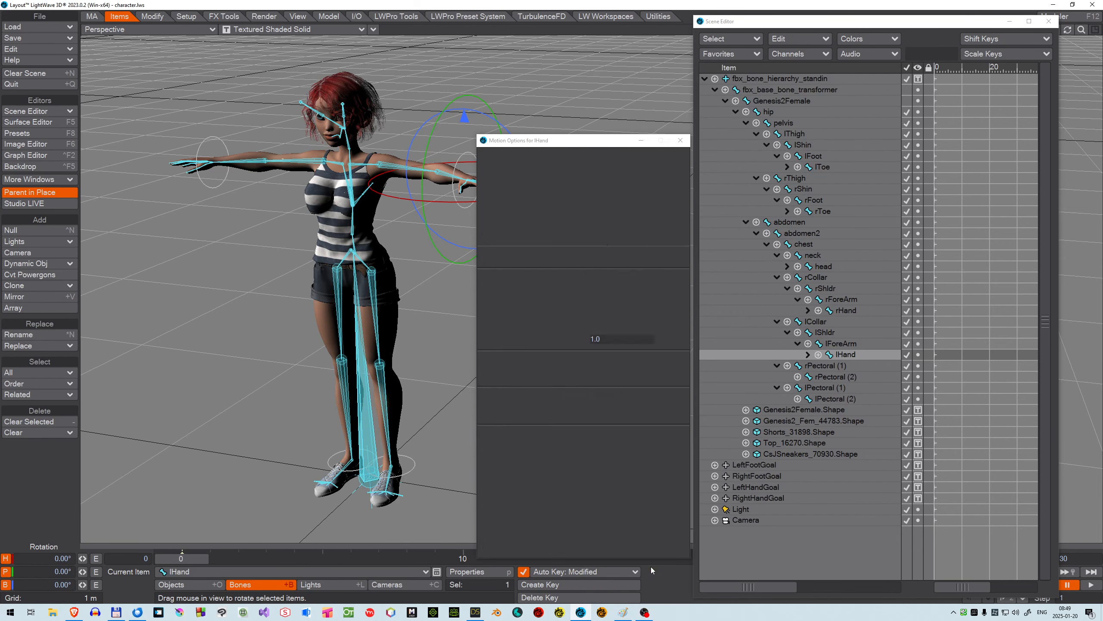
left_click(519, 398)
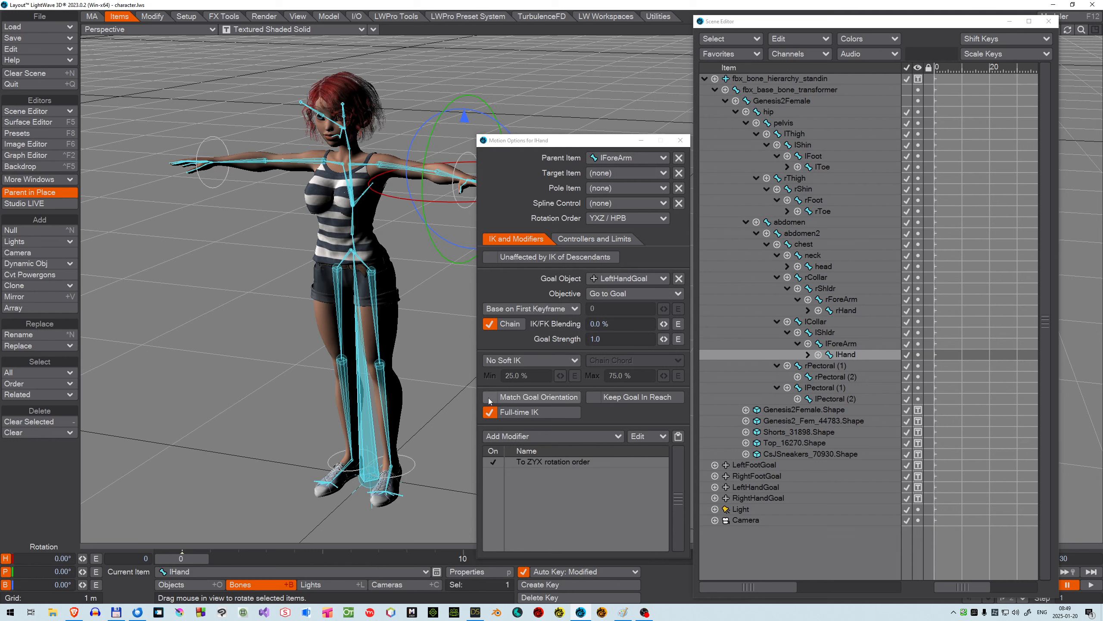
left_click(593, 397)
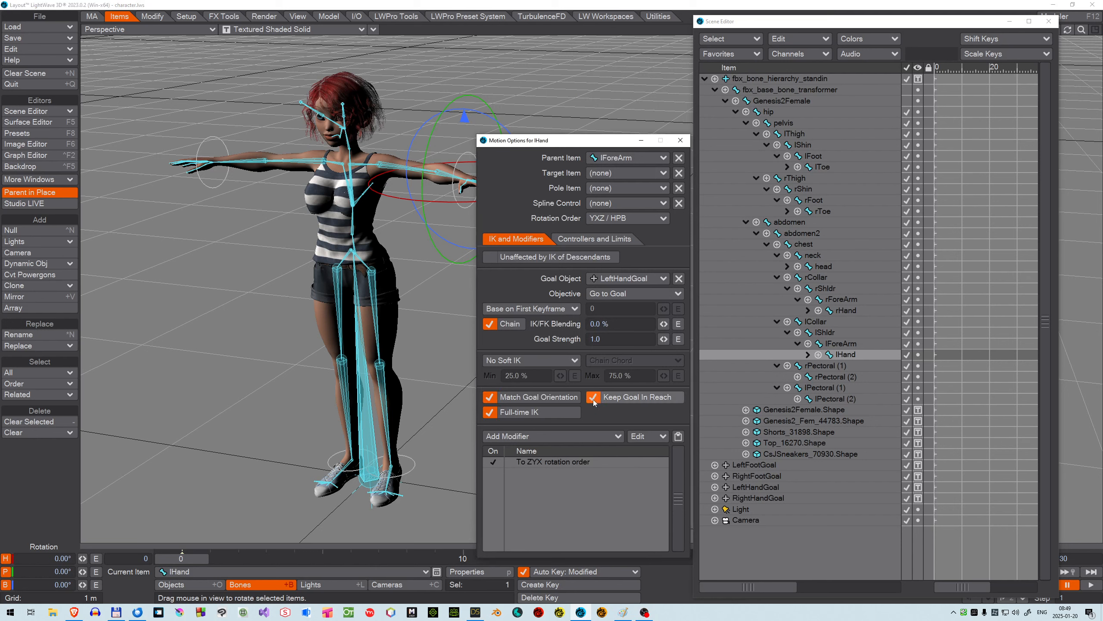
left_click(680, 141)
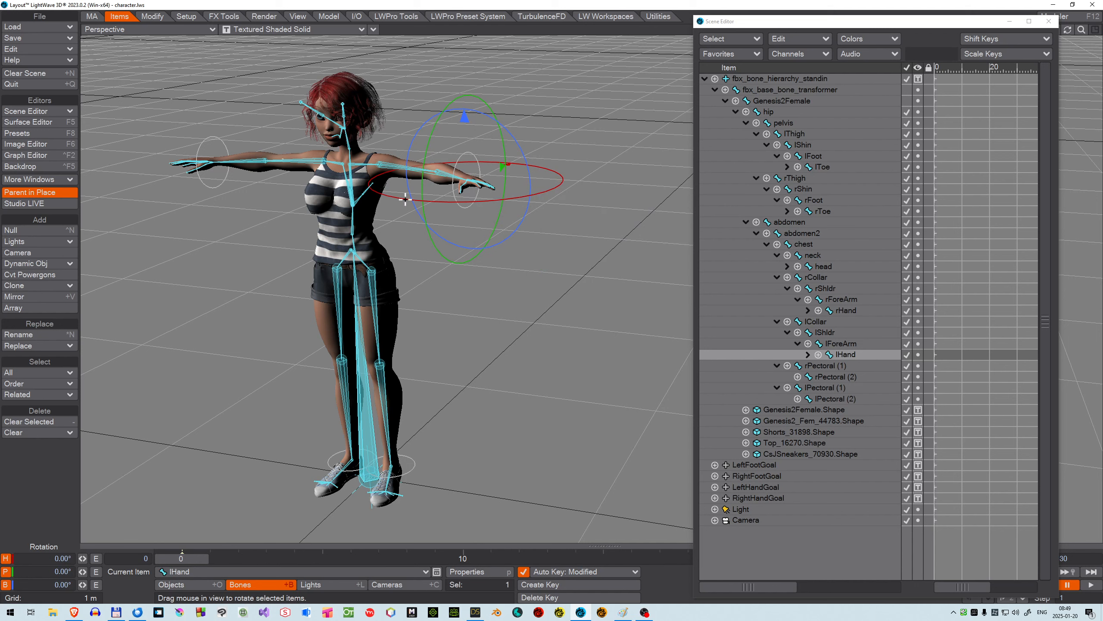
Step: Test the IK setup by moving the hip bone down and up along its vertical axis, and undo the moves
left_click(767, 112)
key("t")
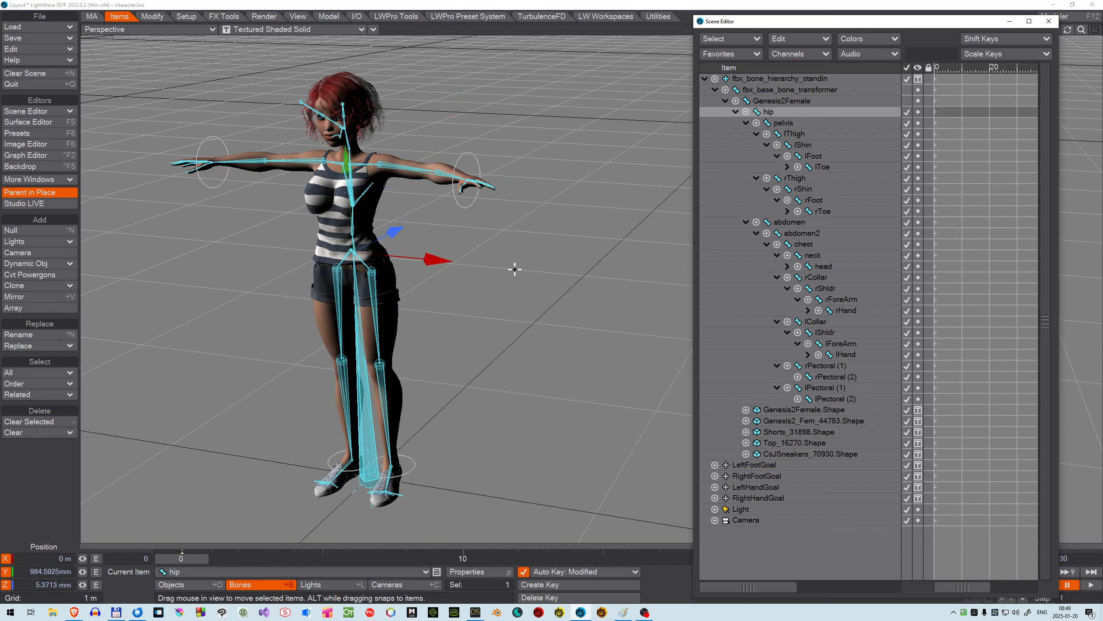
left_click_drag(346, 168, 347, 270)
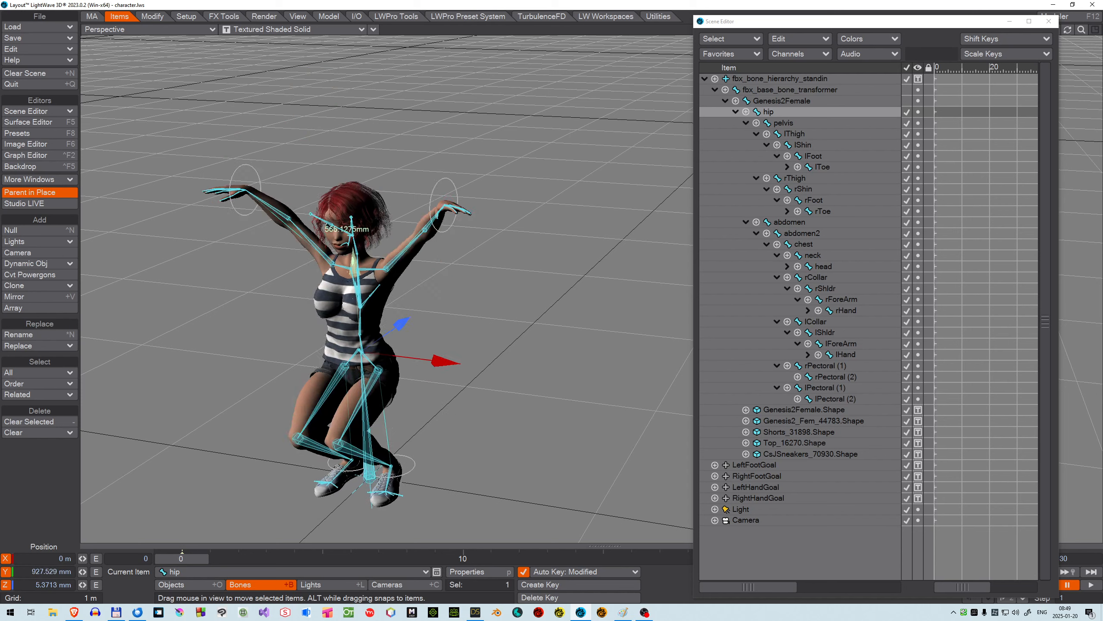
left_click_drag(347, 229, 335, 65)
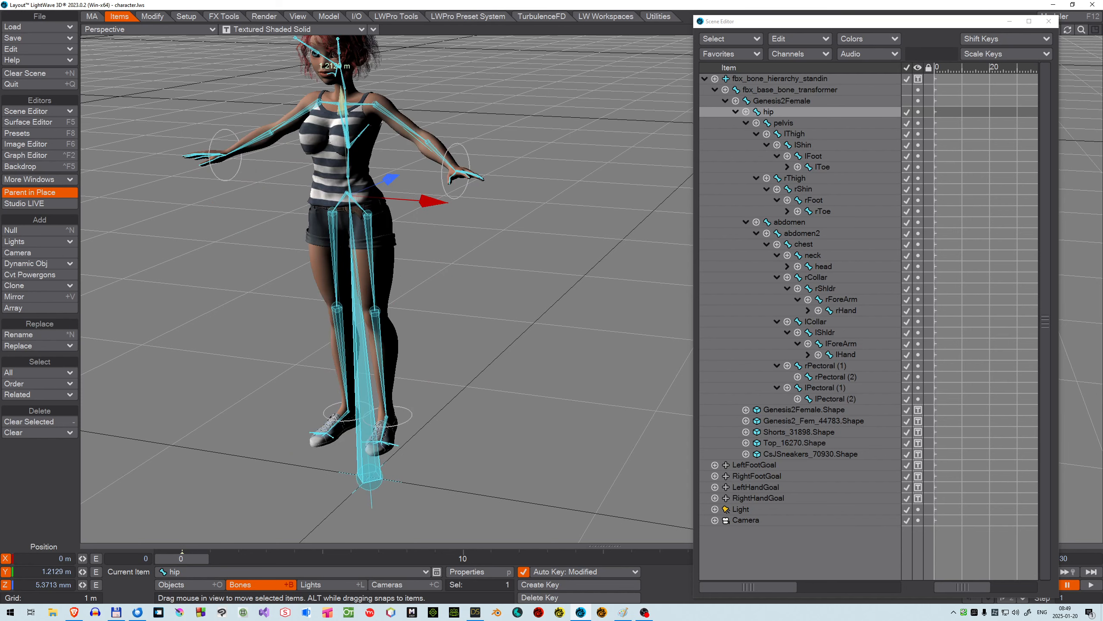
left_click_drag(341, 104, 355, 312)
key("ctrl+z")
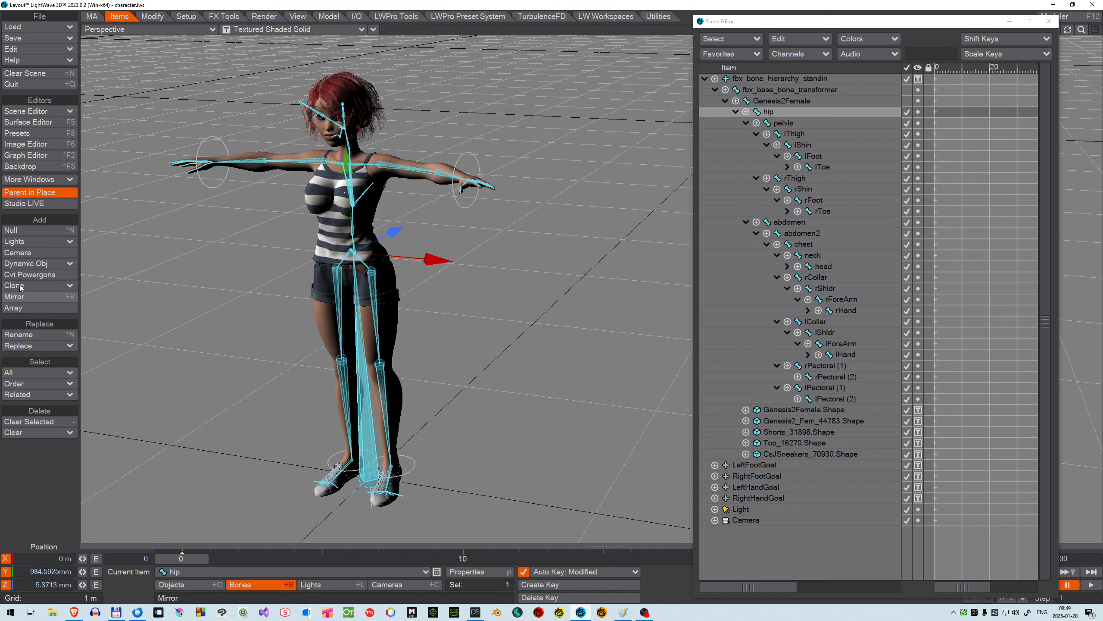
Step: Add a null named Character_Mover with a standard shape on the Y axis, a scale of 500 mm and XRay off
left_click(26, 234)
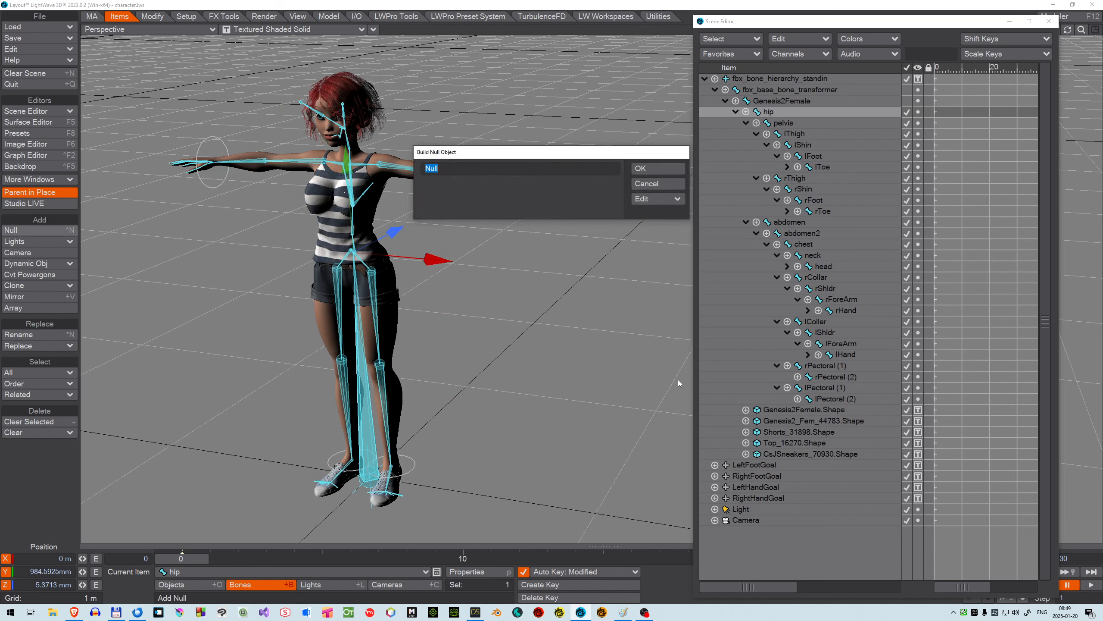
type("Character_Mover")
left_click(652, 198)
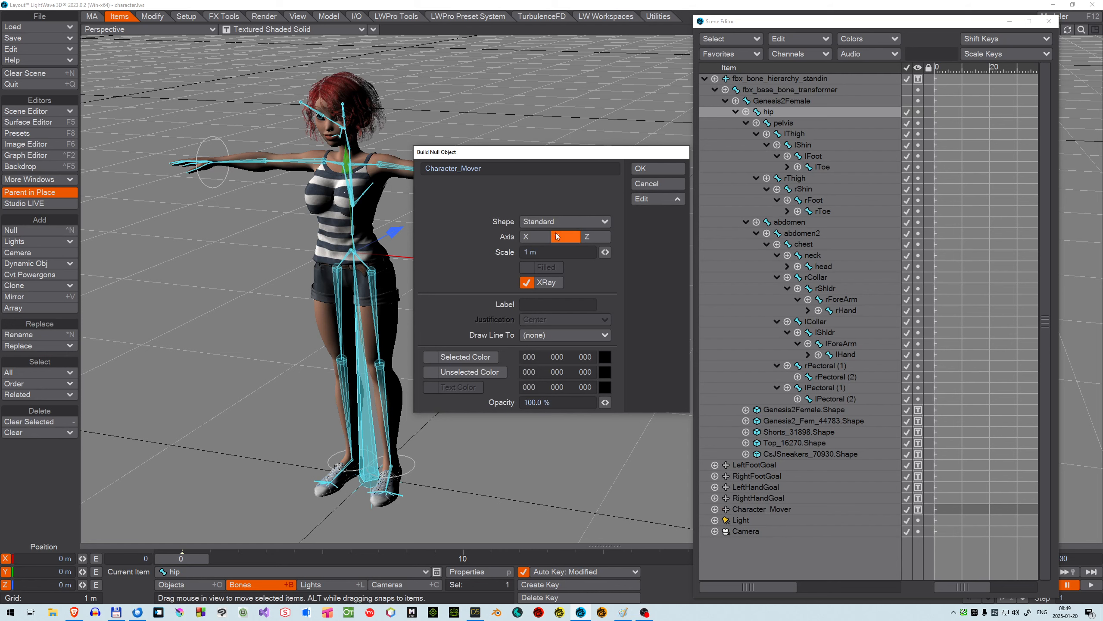
left_click(578, 255)
type("50cm")
key("Tab")
left_click(528, 283)
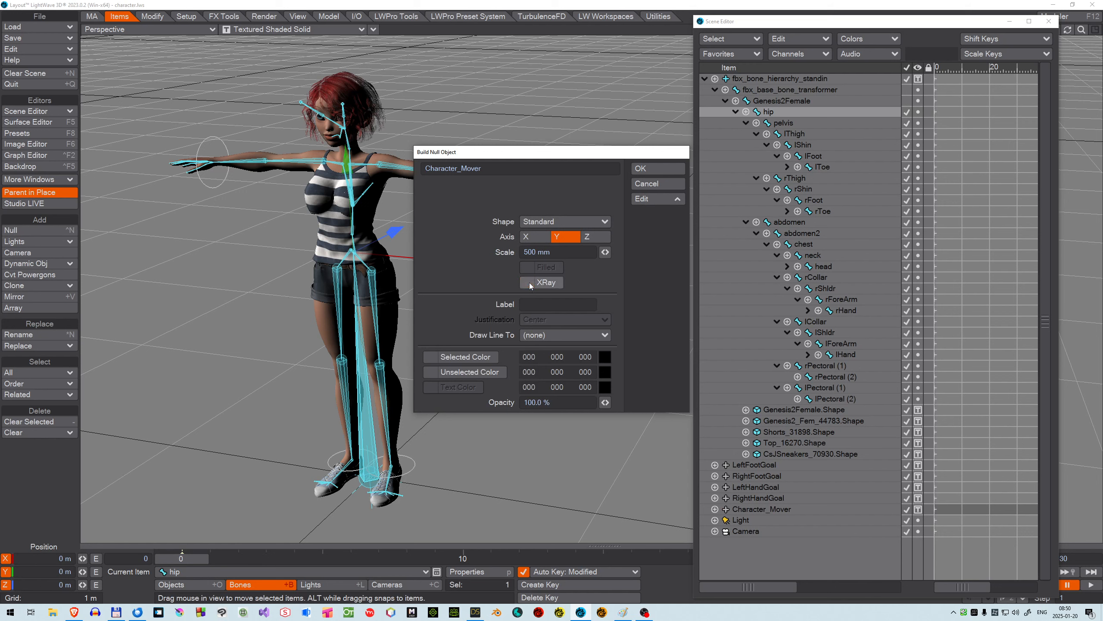
left_click(654, 169)
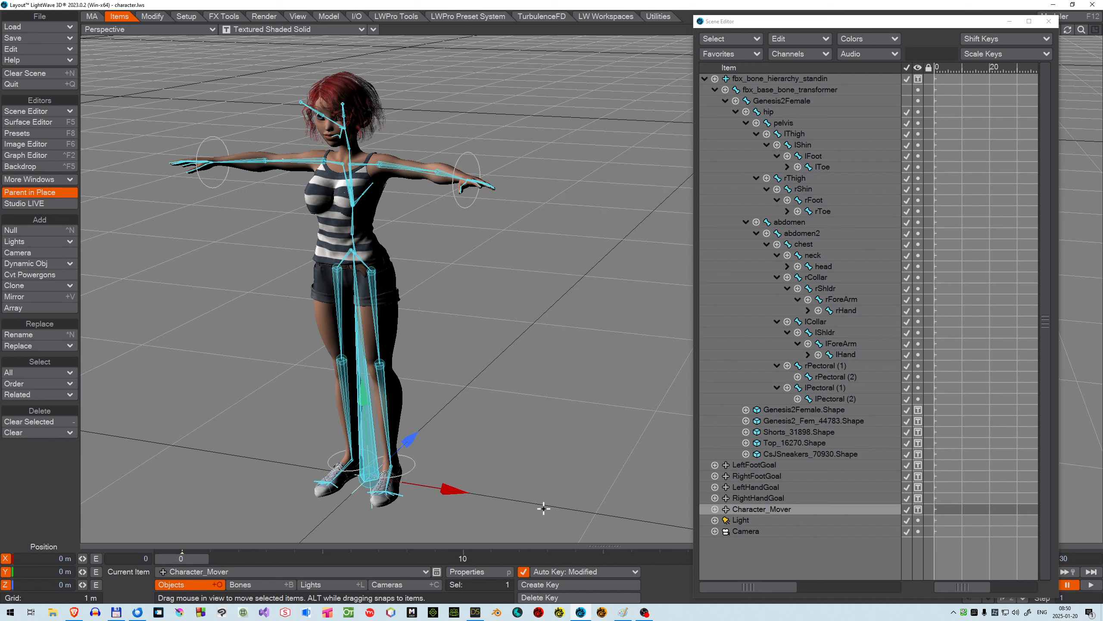
Step: Review the Character_Mover null's item shape settings, then try moving the null vertically and undo the move
key("p")
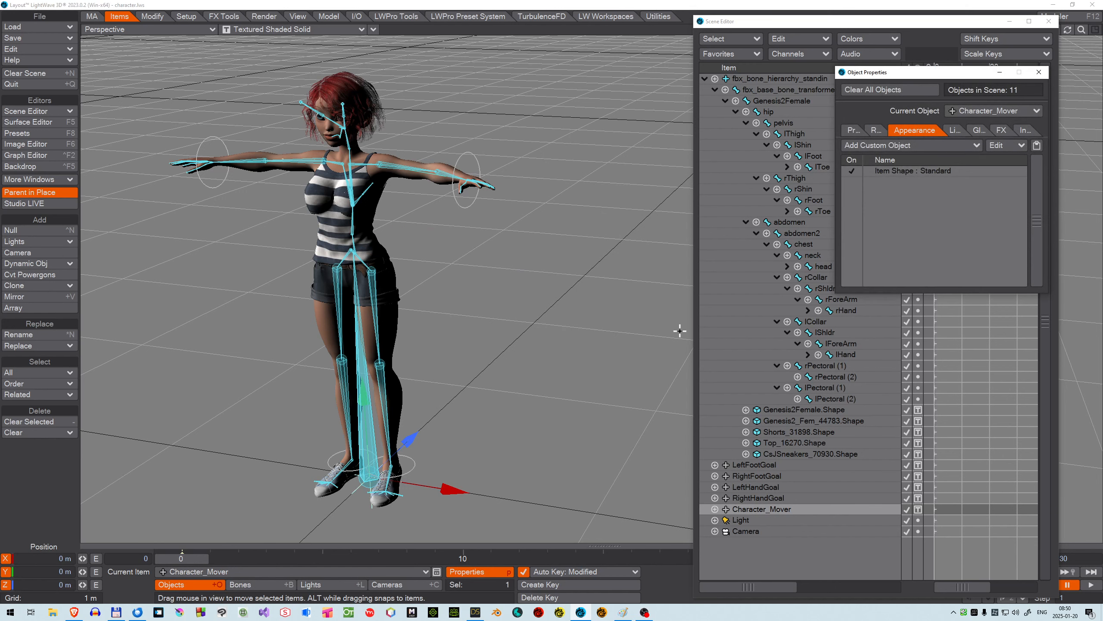
left_click(914, 173)
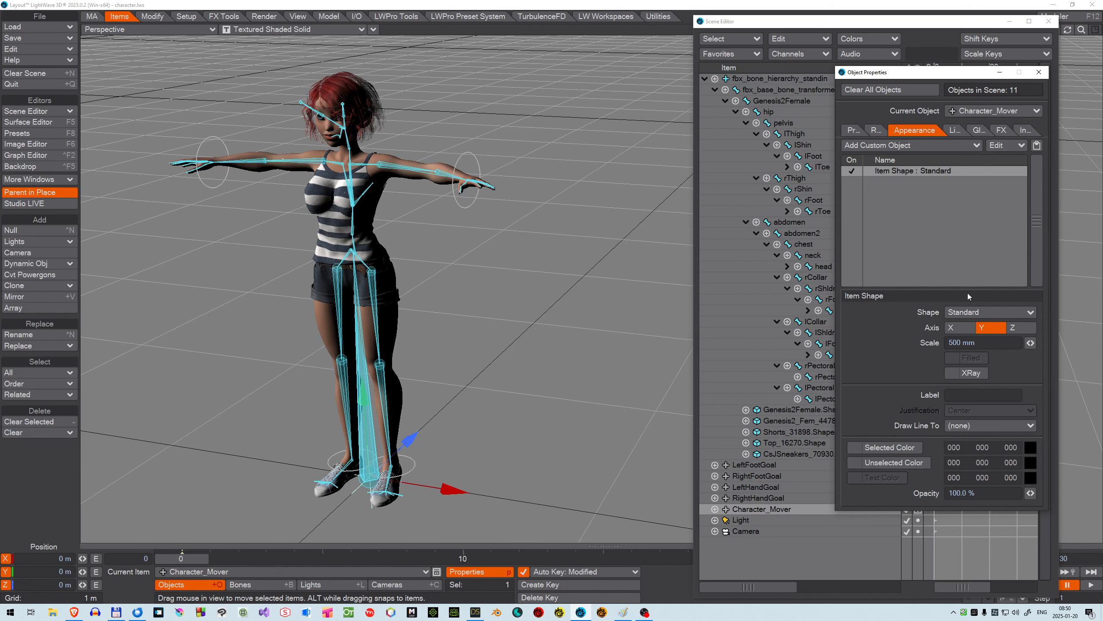
left_click(1038, 72)
left_click_drag(357, 383, 346, 157)
key("ctrl+z")
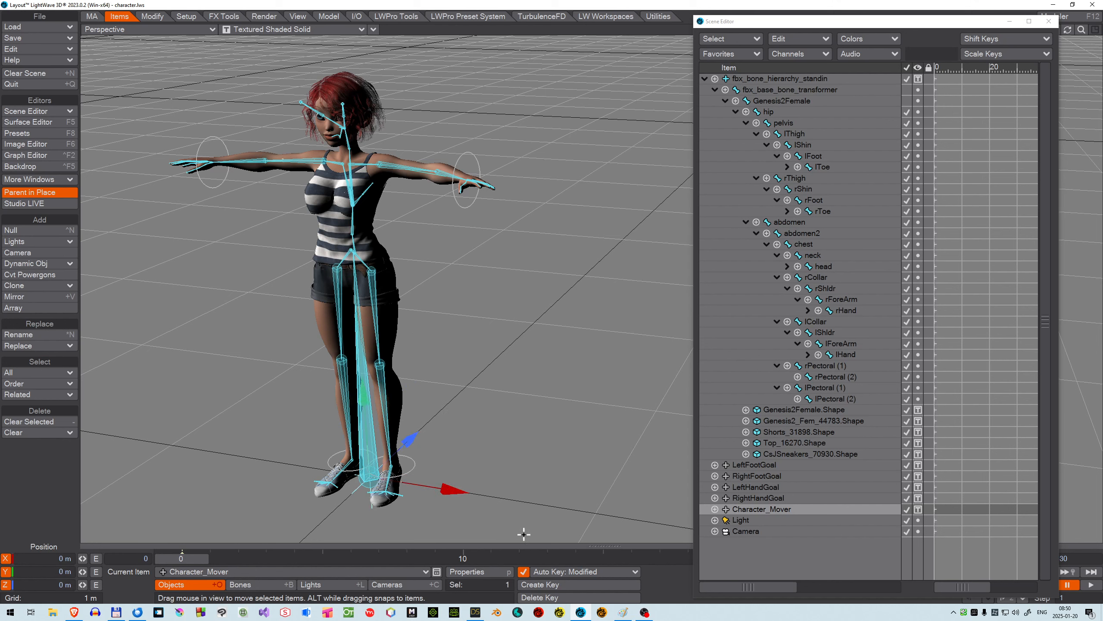
Step: Change the Character_Mover null's item shape to Ring and set its scale to 400 mm
key("p")
left_click(919, 170)
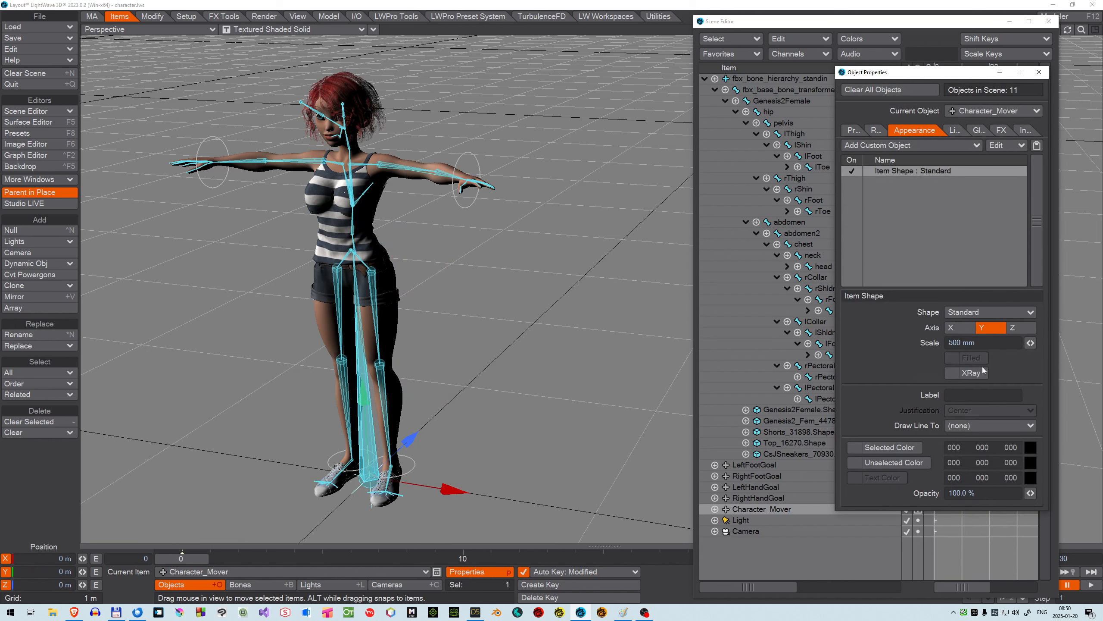
left_click(968, 312)
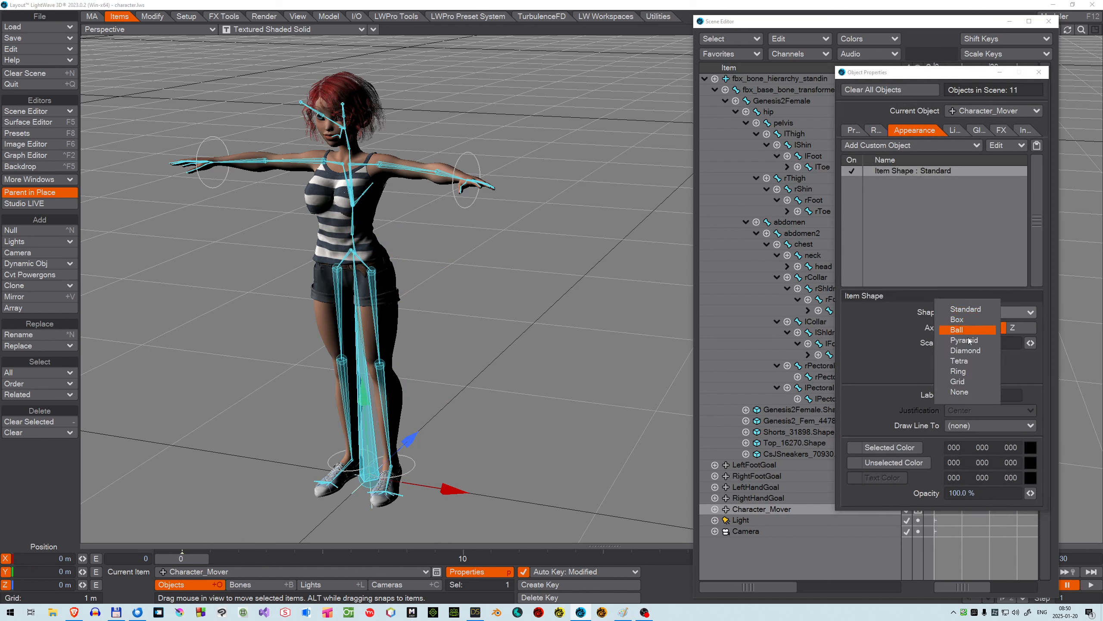
left_click(973, 371)
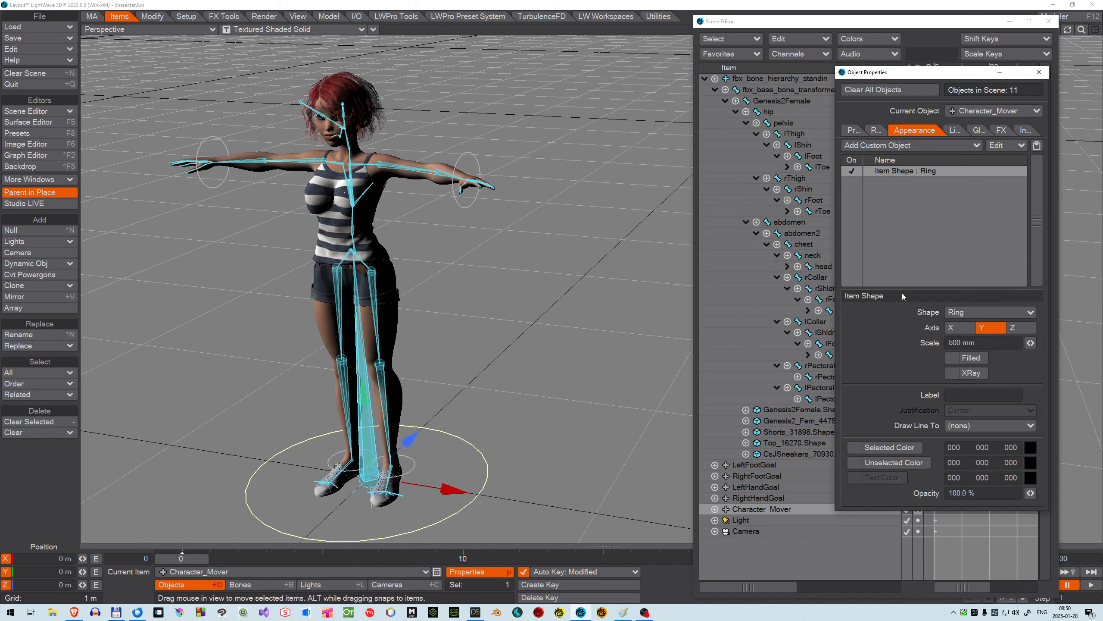
left_click_drag(988, 343, 644, 298)
type("400")
key("Tab")
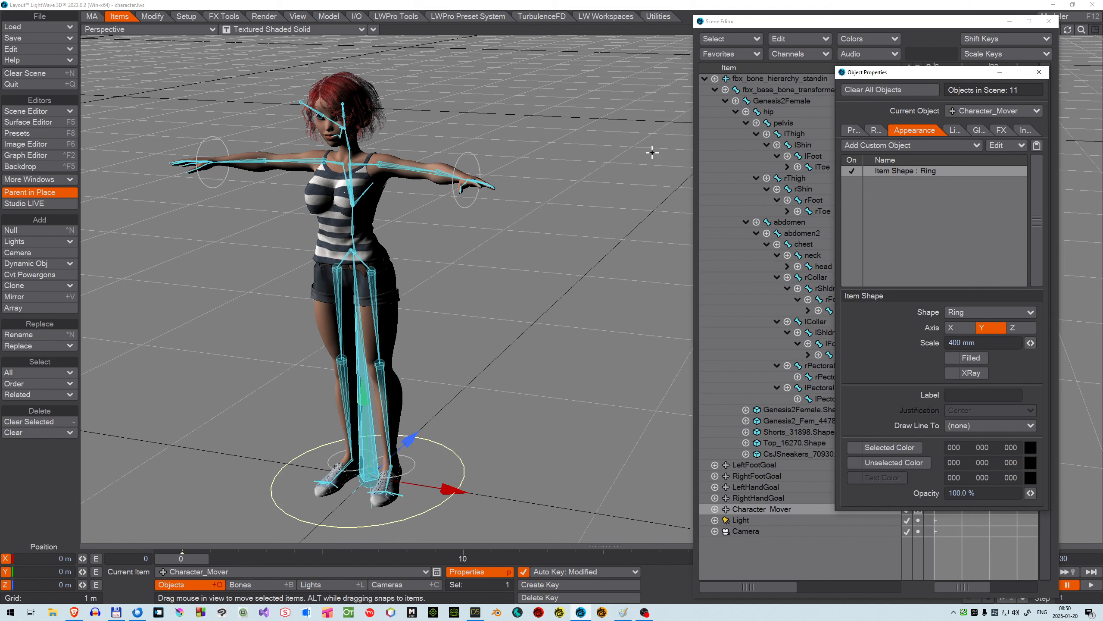
left_click(1039, 72)
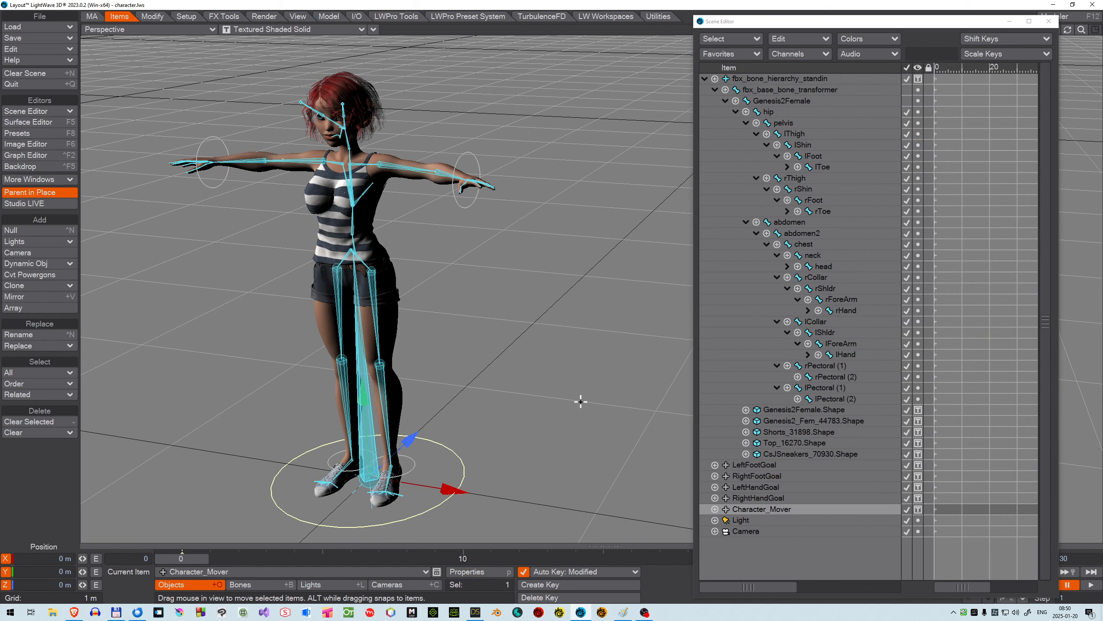
Step: Parent fbx_bone_hierarchy_standin and the four foot and hand goal nulls to the Character_Mover null
key("m")
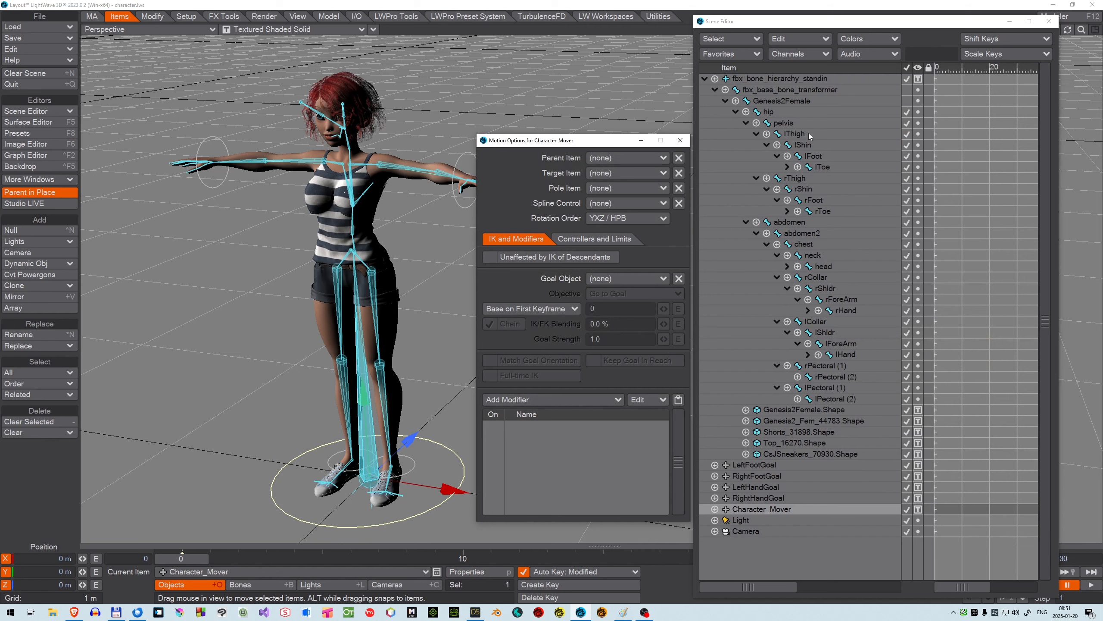
left_click(705, 79)
left_click(755, 81)
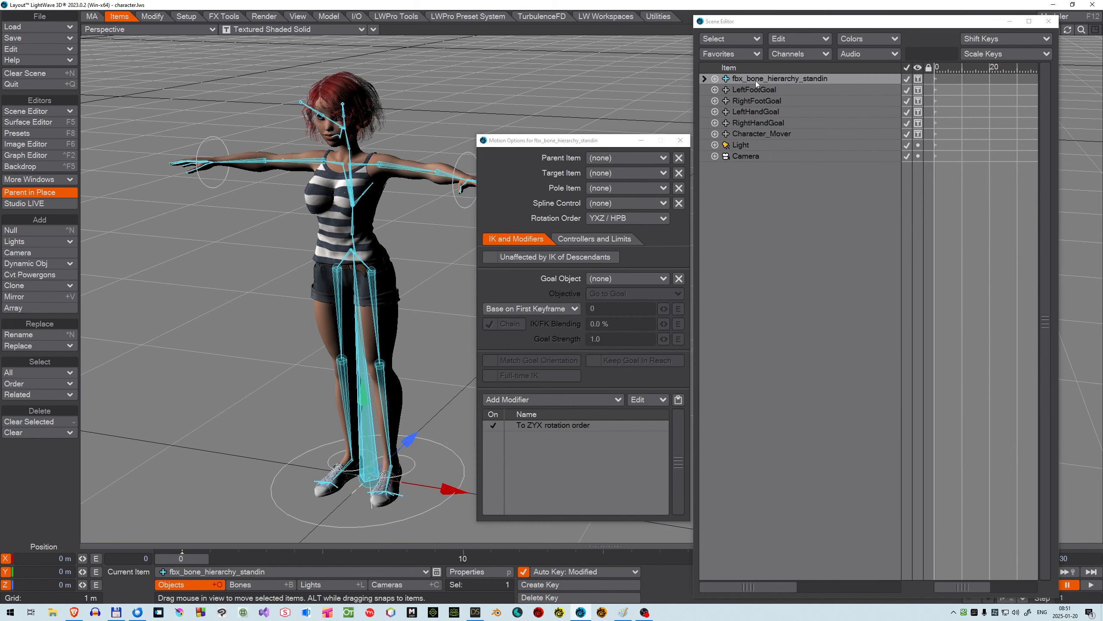
left_click(762, 132, "shift")
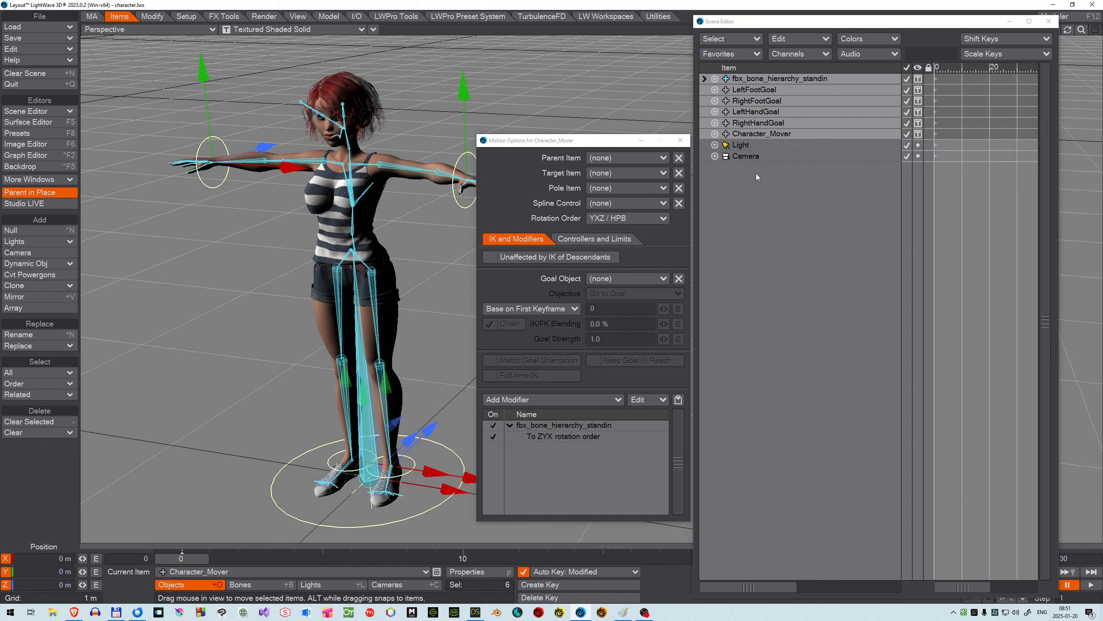
left_click(754, 135, "ctrl")
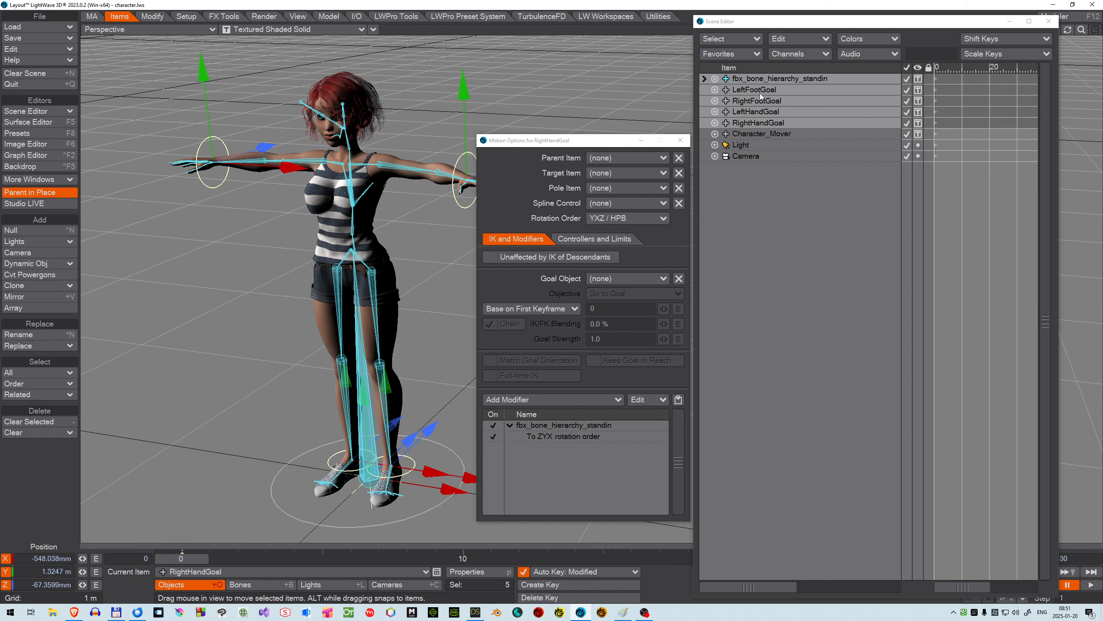
left_click_drag(761, 94, 769, 135)
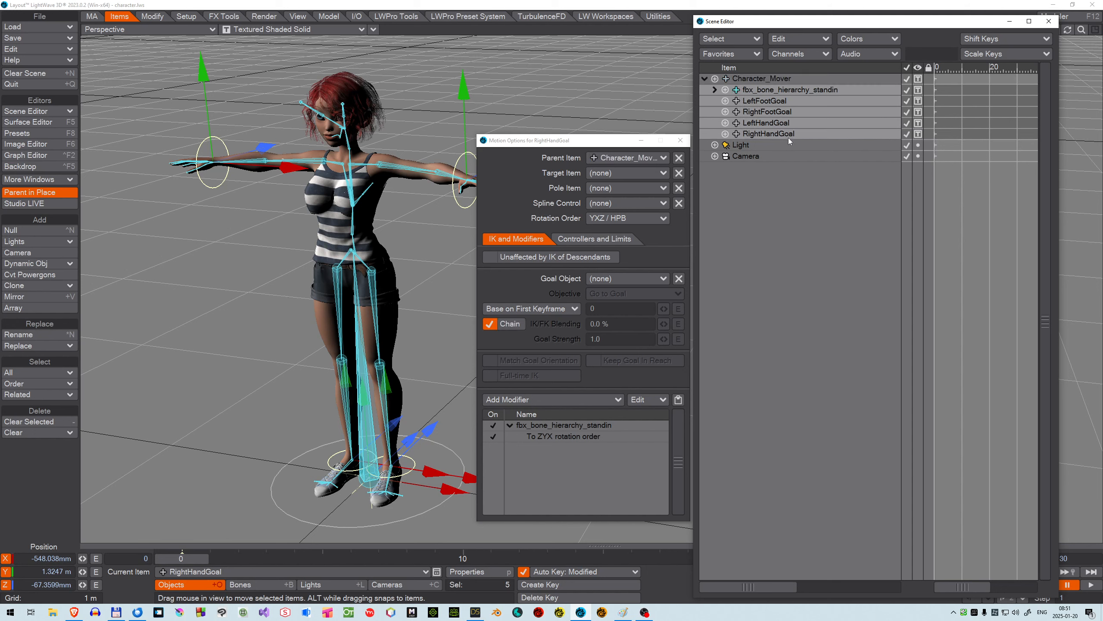
Step: Select the Character_Mover null alone and test moving the whole character along the X axis
left_click(767, 78)
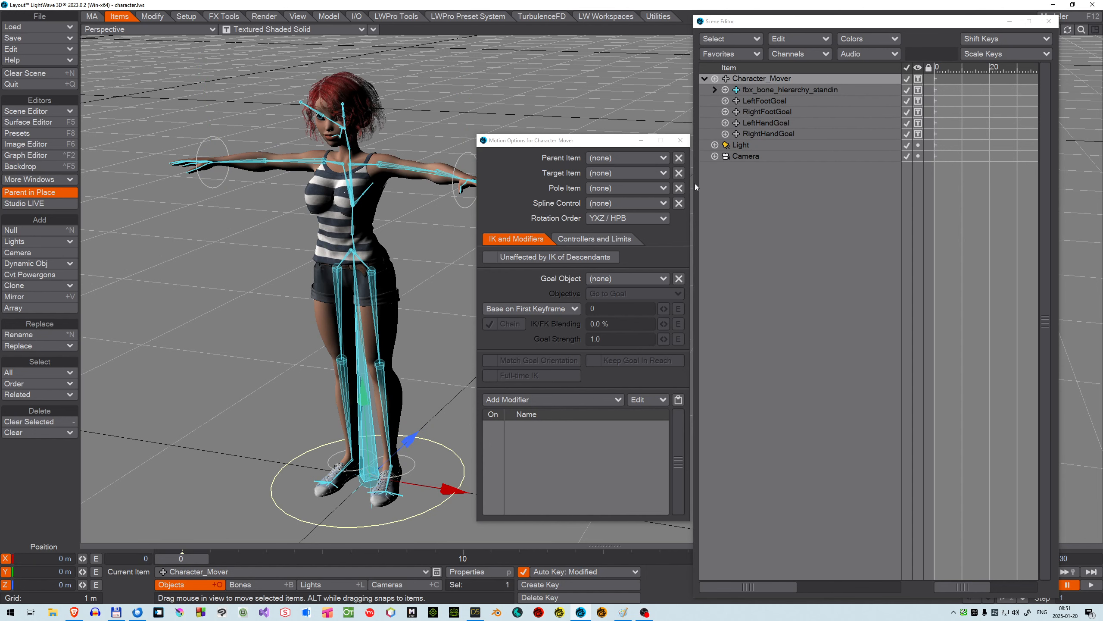
mouse_move(451, 488)
left_mouse_down()
mouse_move(126, 452)
mouse_move(651, 482)
mouse_move(365, 475)
mouse_move(452, 489)
left_mouse_up()
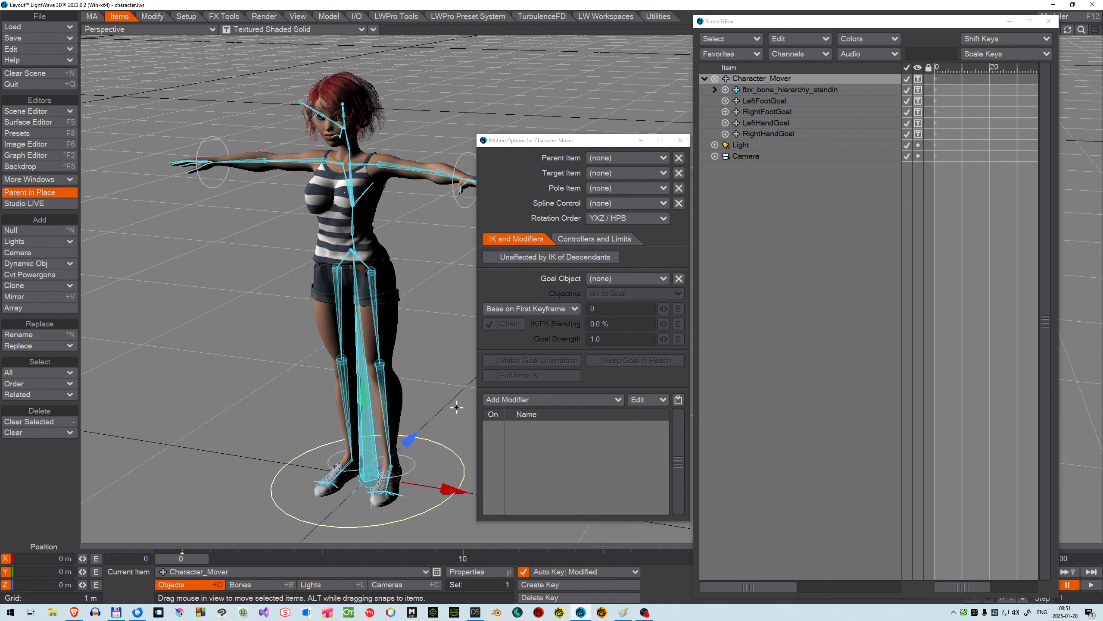